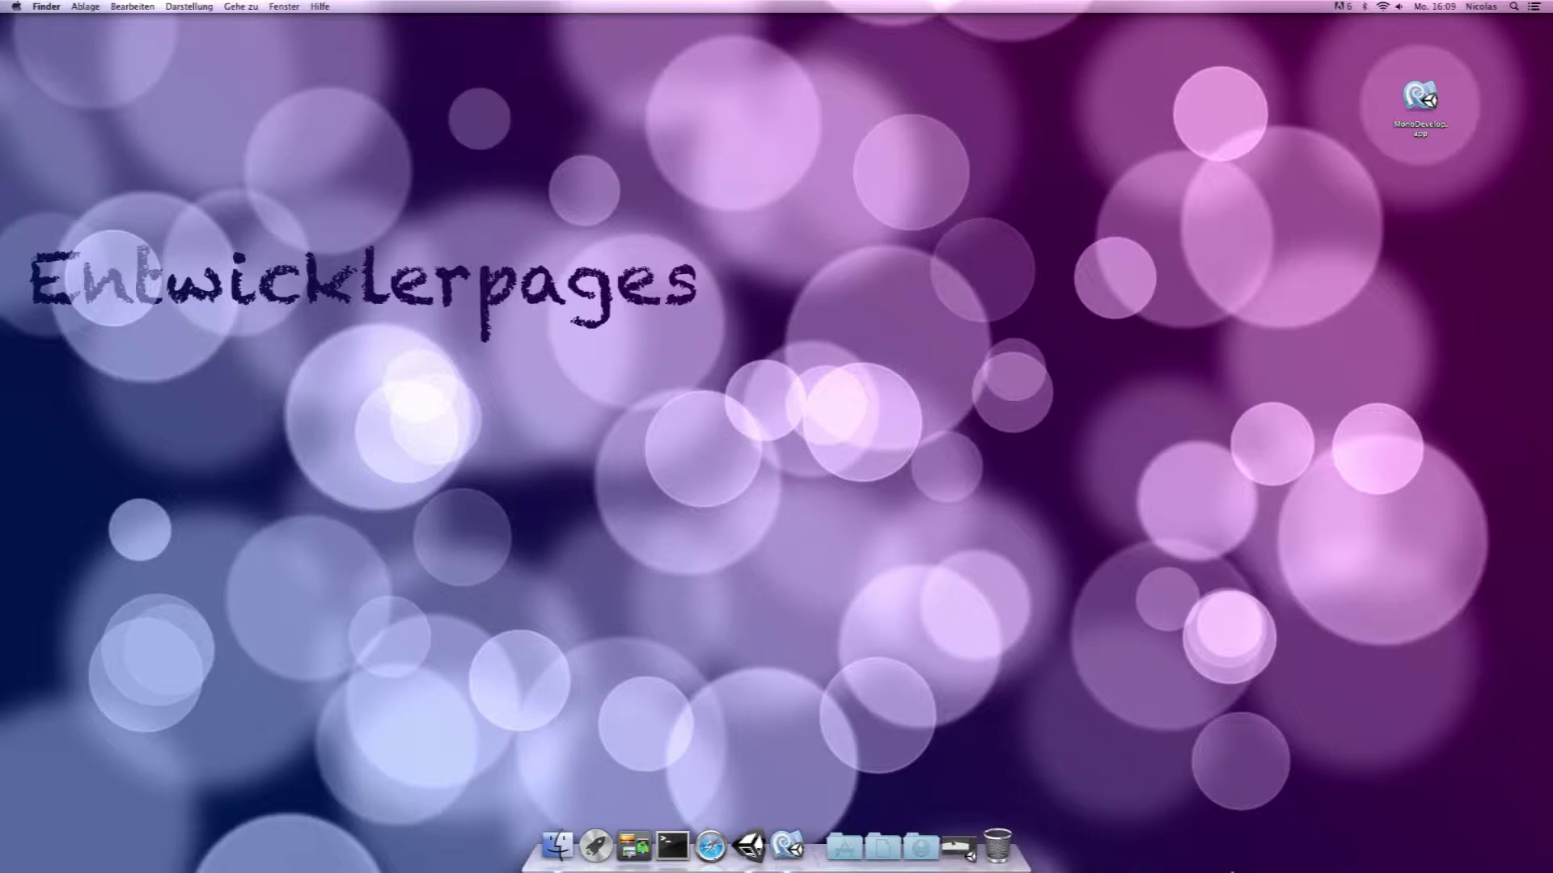
Restore the minimized Unity editor from its Dock icon.
{"action": "left_click", "coordinate": [953, 845]}
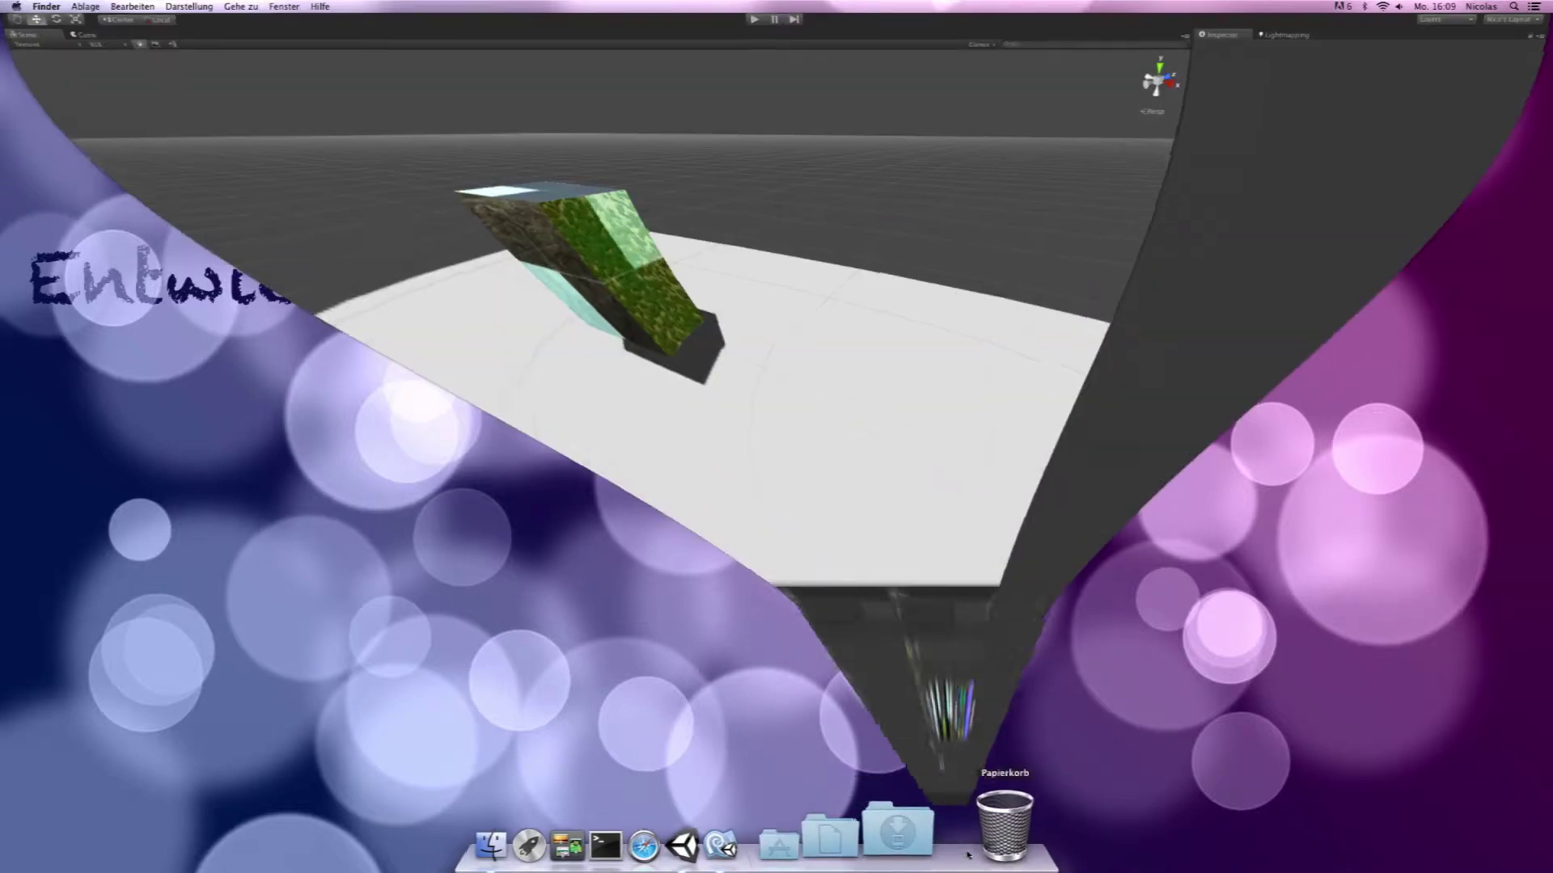
Orbit around the textured cube, then play the scene and stop playback.
{"action": "mouse_move", "coordinate": [671, 443]}
{"action": "left_mouse_down", "text": "alt"}
{"action": "mouse_move", "coordinate": [787, 289]}
{"action": "mouse_move", "coordinate": [809, 445]}
{"action": "left_mouse_up", "text": "alt"}
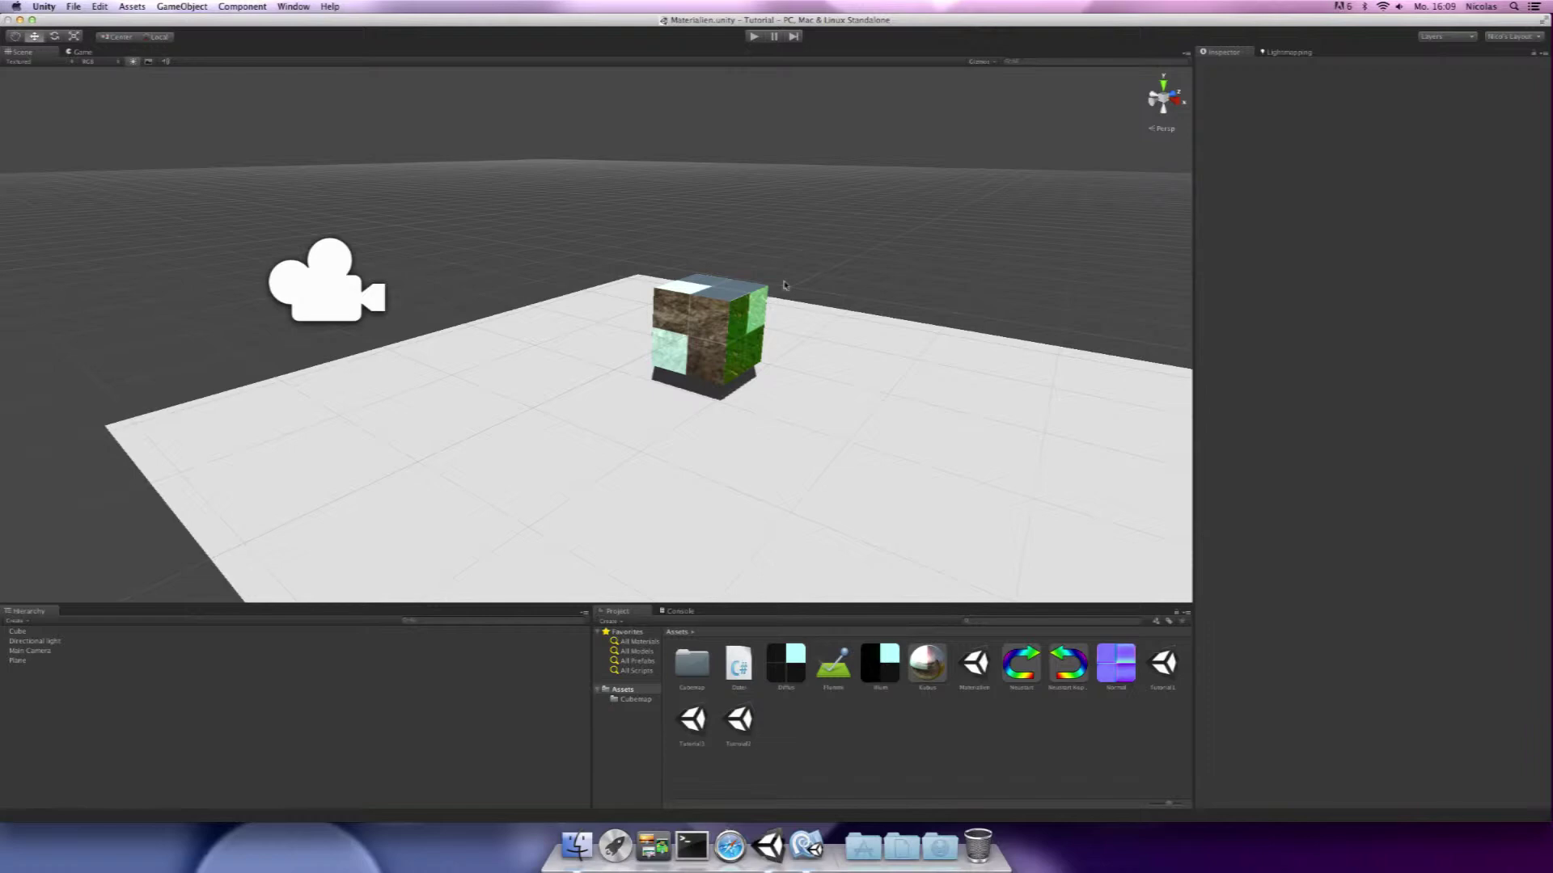
{"action": "left_click", "coordinate": [753, 37]}
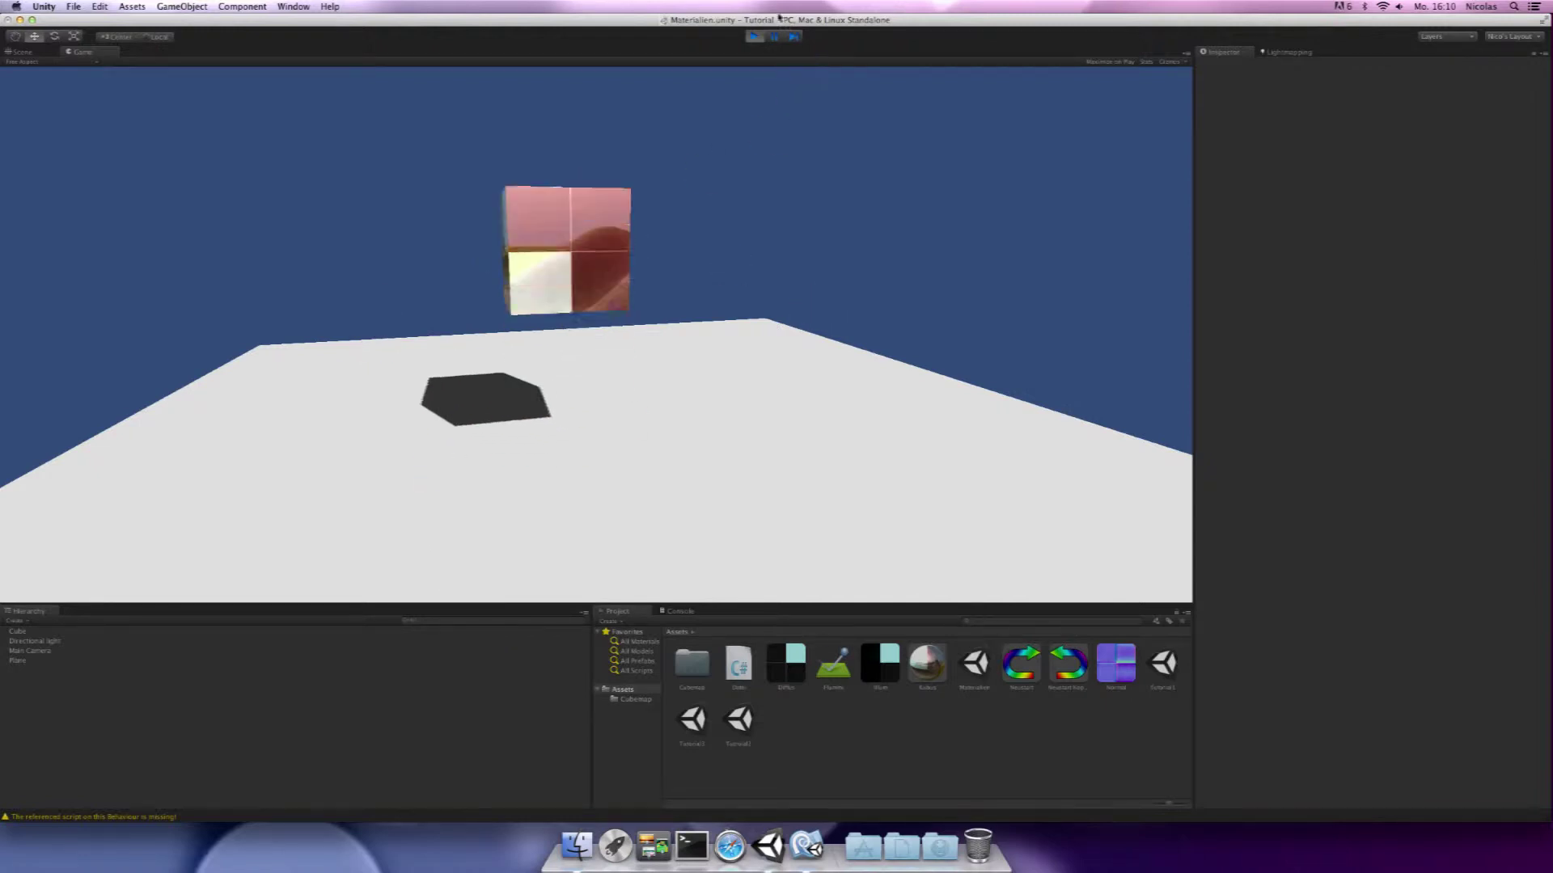
{"action": "left_click", "coordinate": [753, 36]}
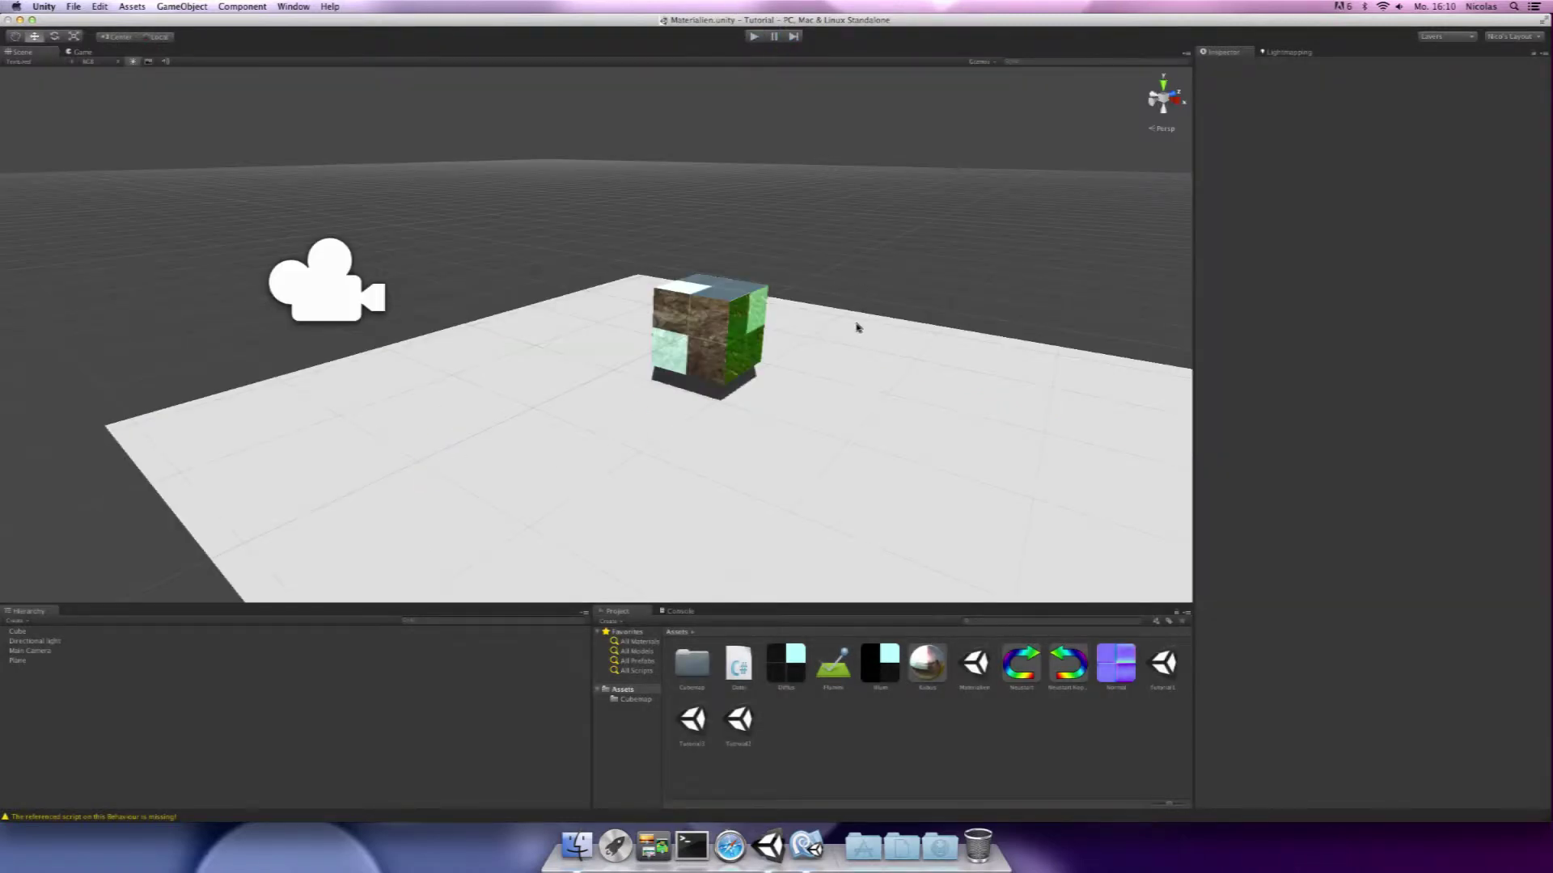
Remove the Mono Behaviour component with the missing script from Main Camera.
{"action": "mouse_move", "coordinate": [867, 320]}
{"action": "left_mouse_down", "text": "alt"}
{"action": "mouse_move", "coordinate": [886, 215]}
{"action": "mouse_move", "coordinate": [807, 300]}
{"action": "left_mouse_up", "text": "alt"}
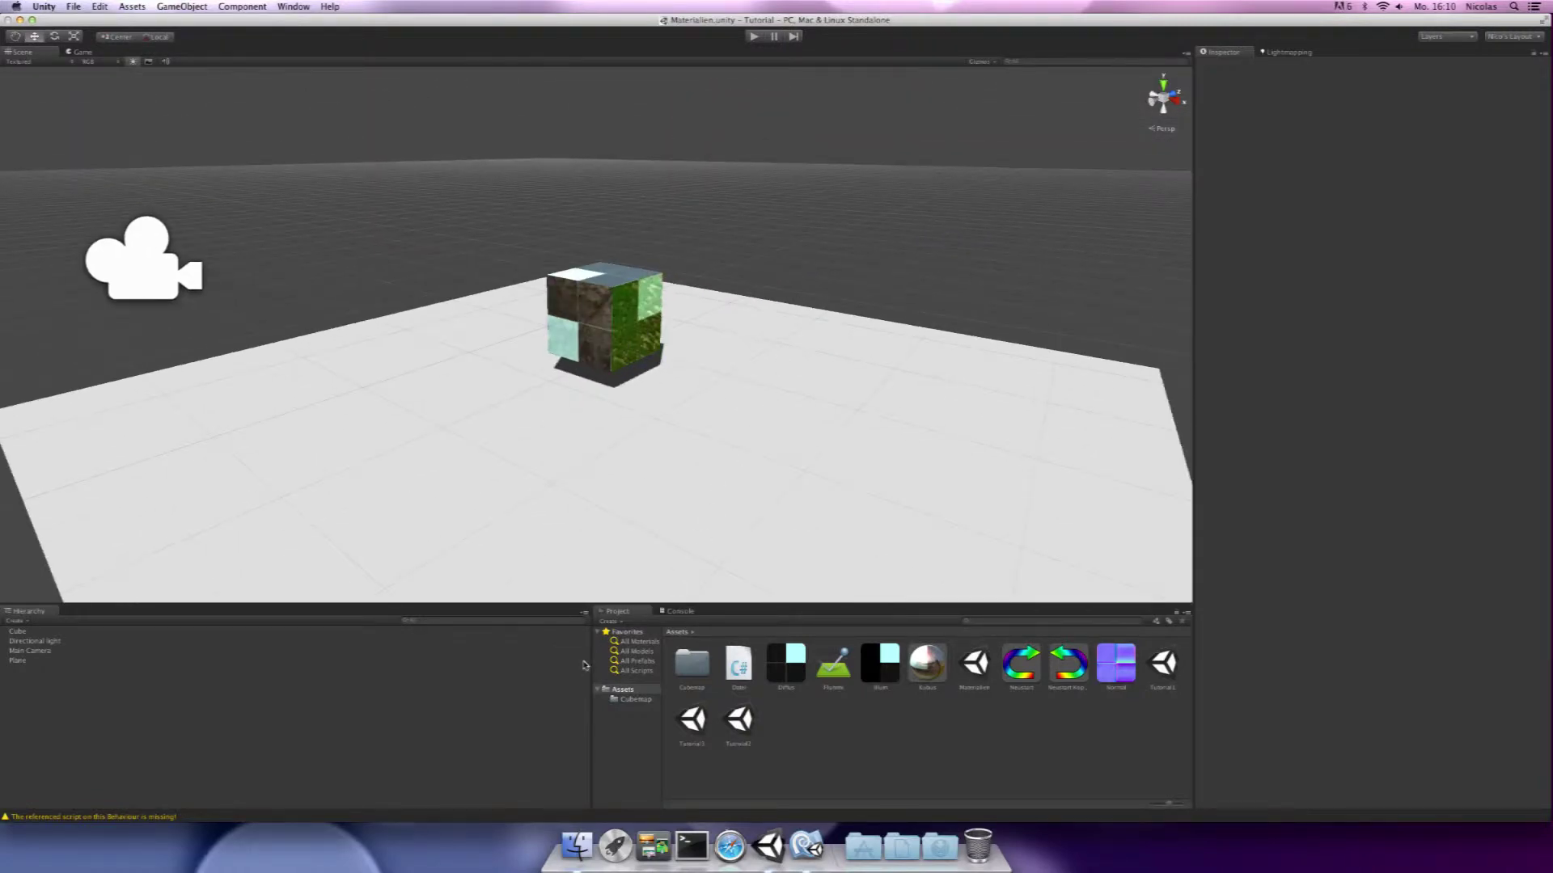
{"action": "left_click", "coordinate": [49, 651]}
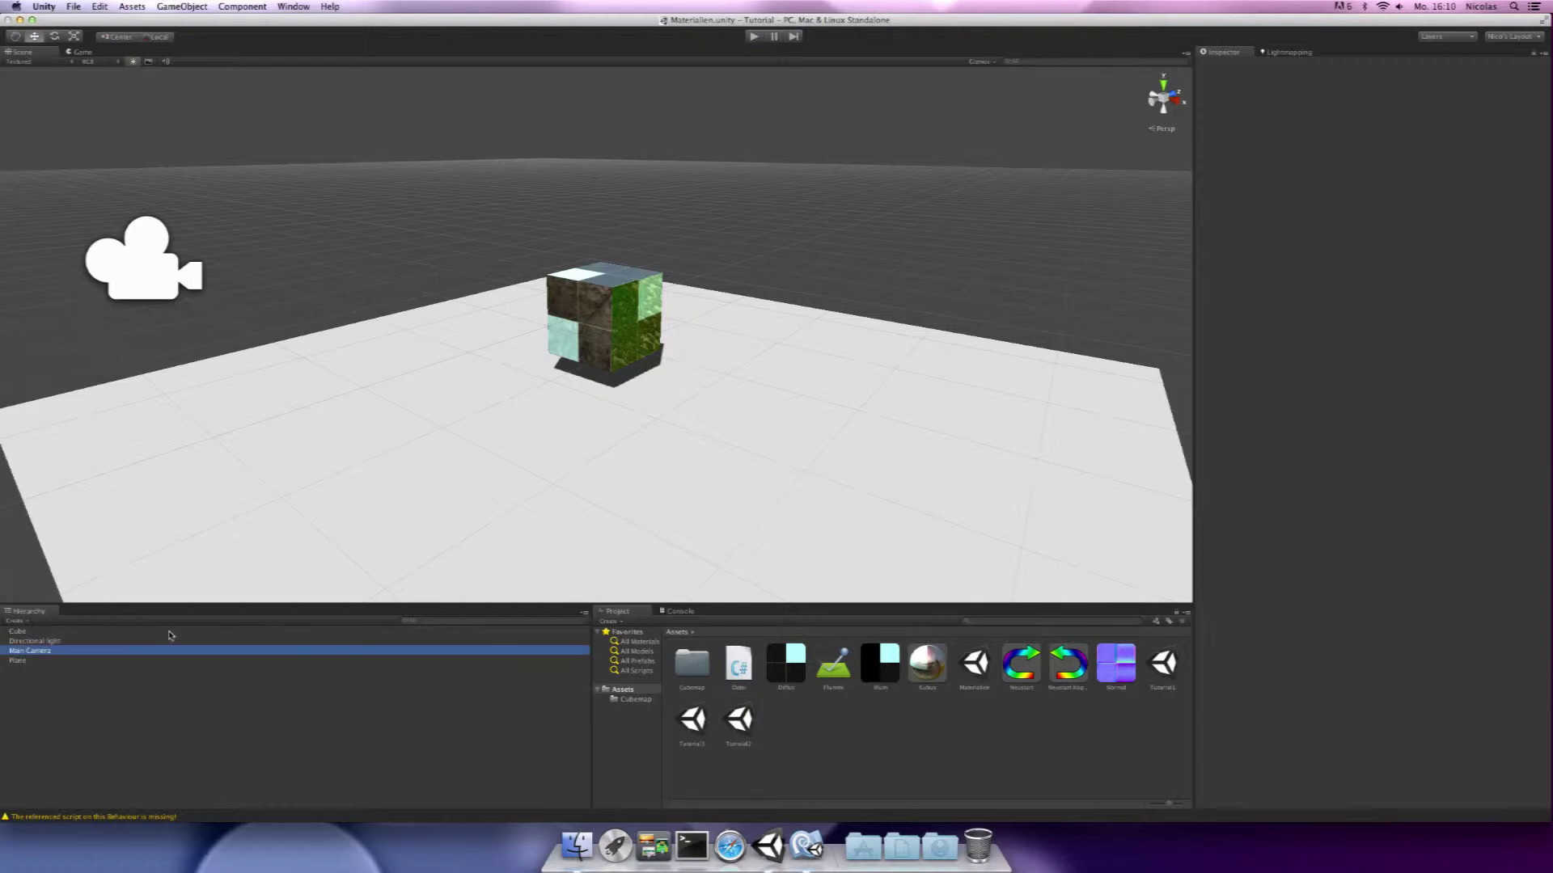
{"action": "left_click", "coordinate": [1543, 383]}
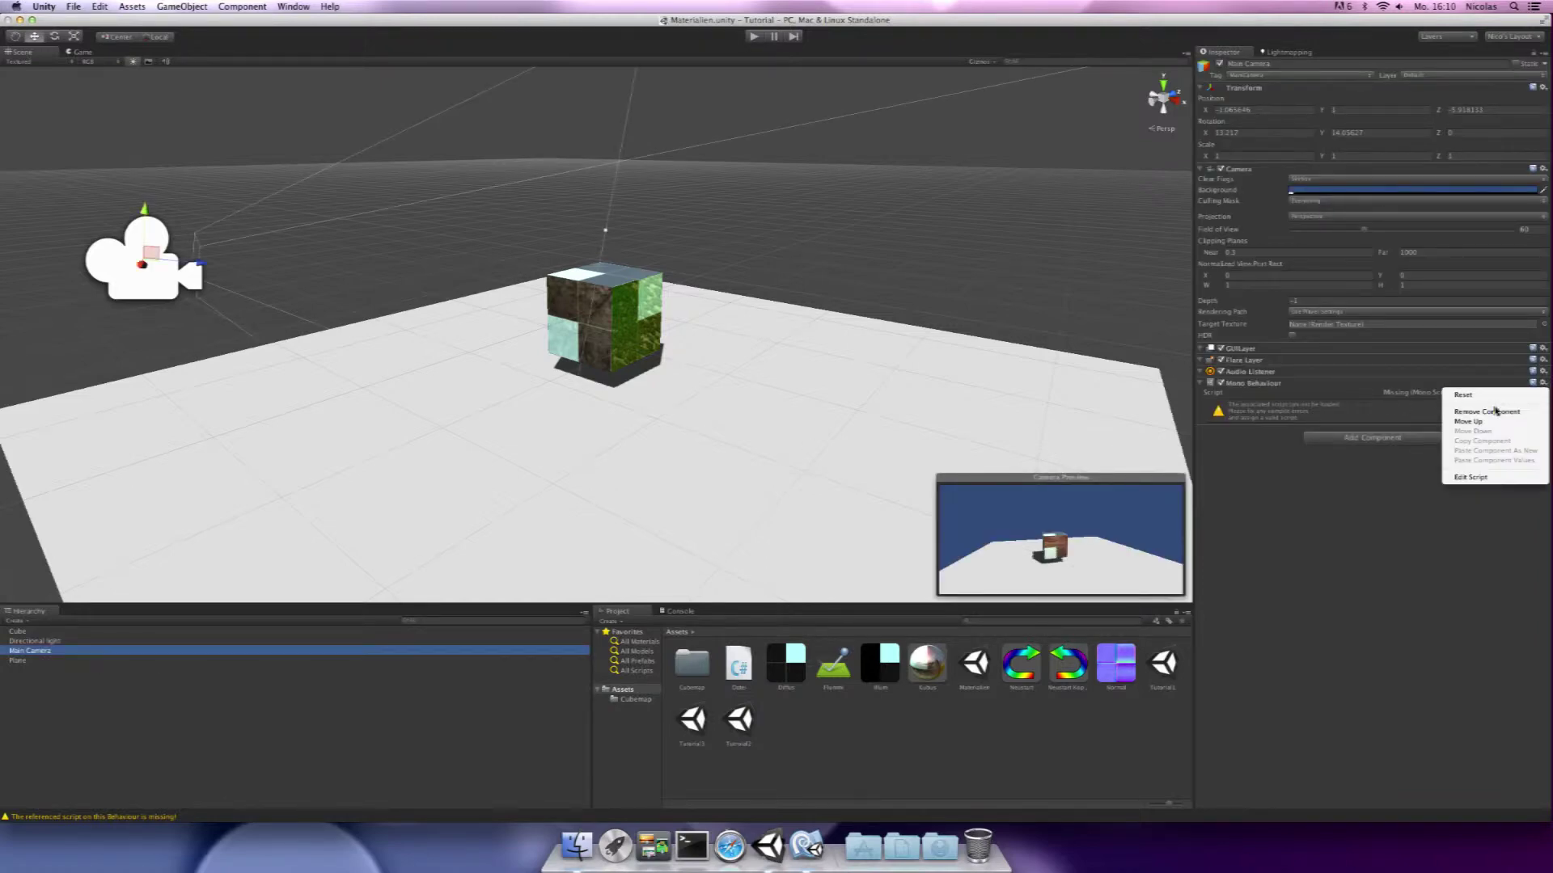
{"action": "left_click", "coordinate": [1494, 412]}
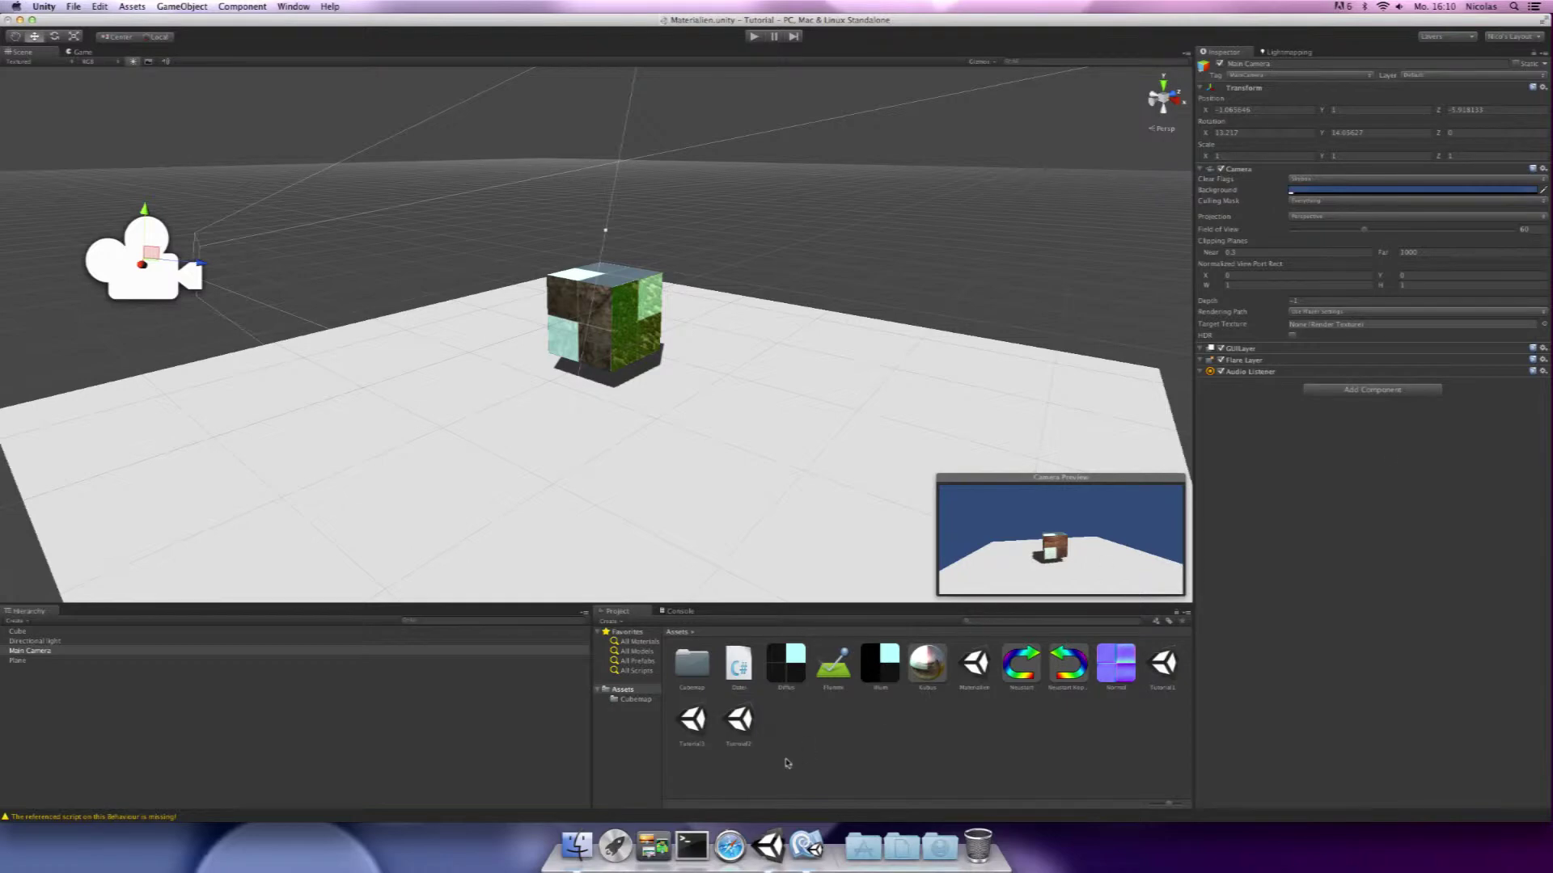
{"action": "left_click", "coordinate": [817, 738]}
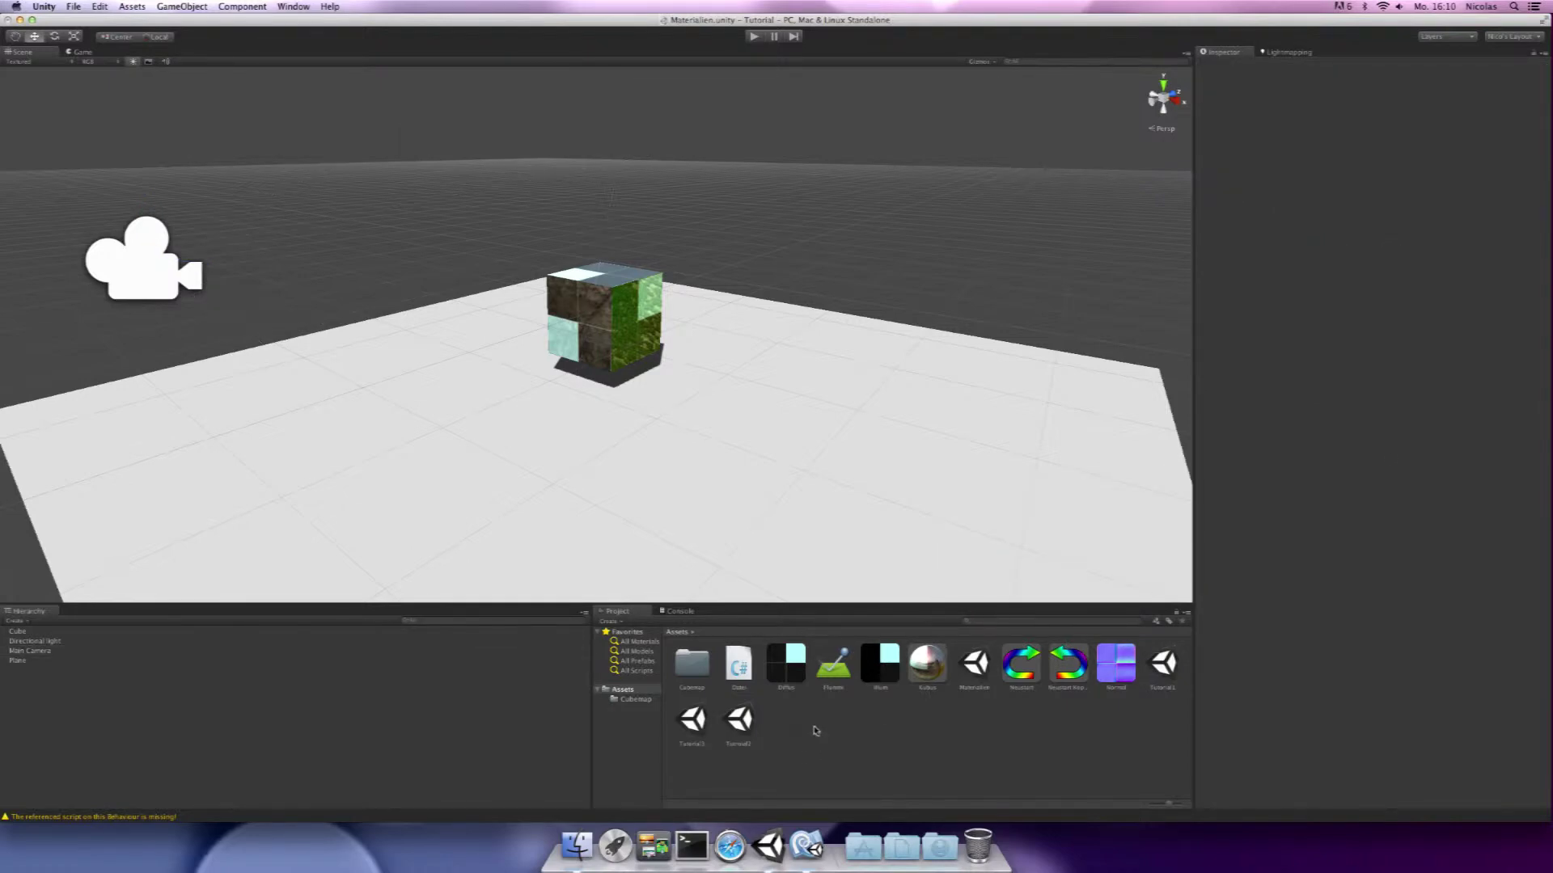
Create a new C# script asset named GUITest in Assets.
{"action": "right_click", "coordinate": [815, 727]}
{"action": "mouse_move", "coordinate": [849, 642]}
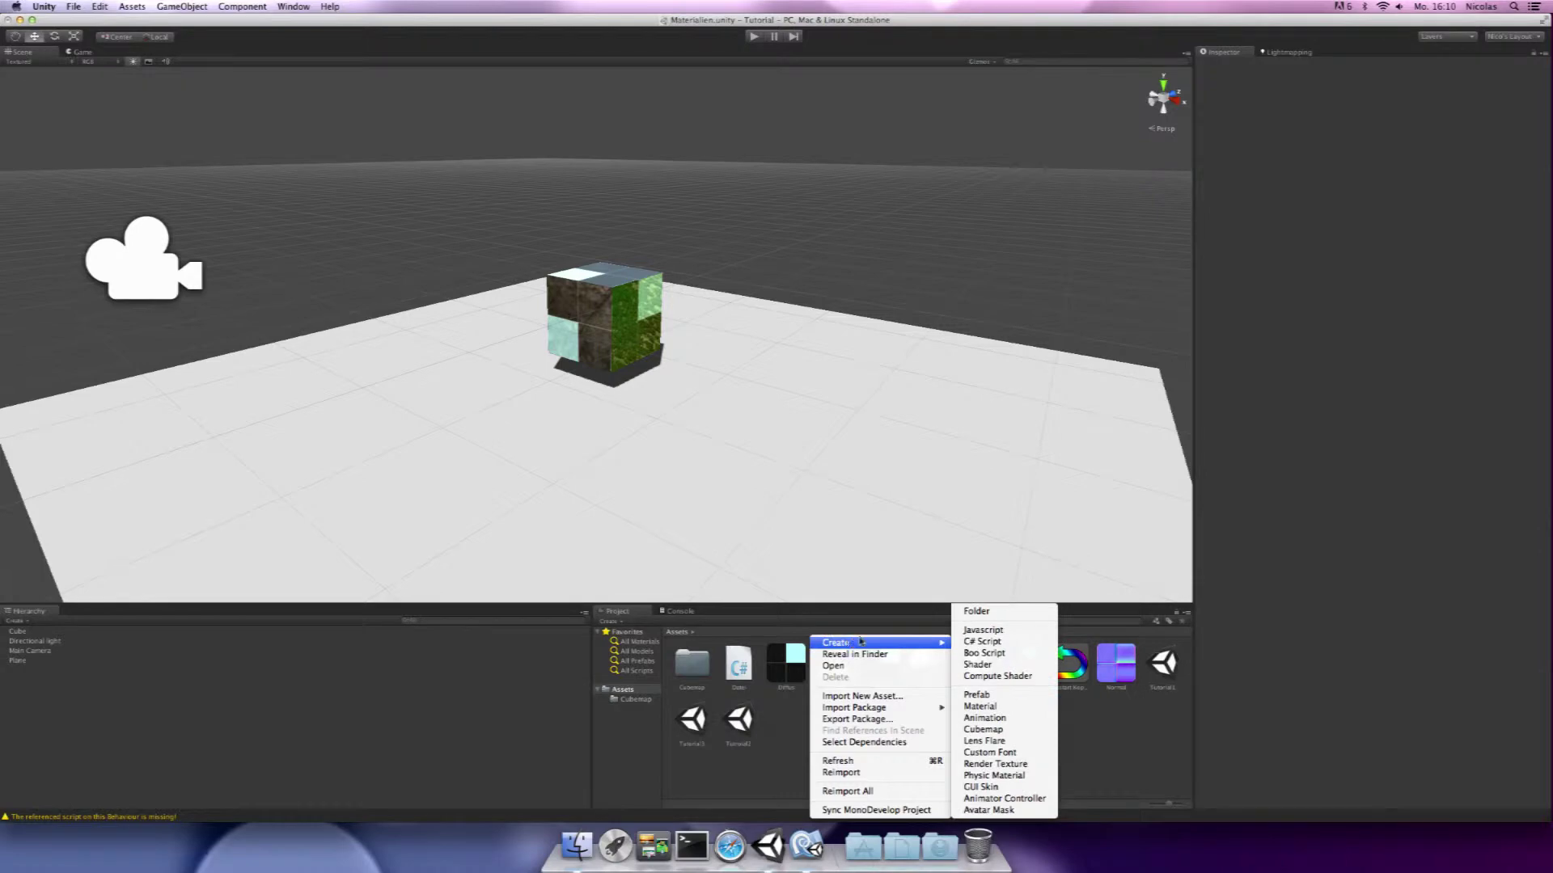
{"action": "left_click", "coordinate": [1001, 642]}
{"action": "type", "text": "Gl"}
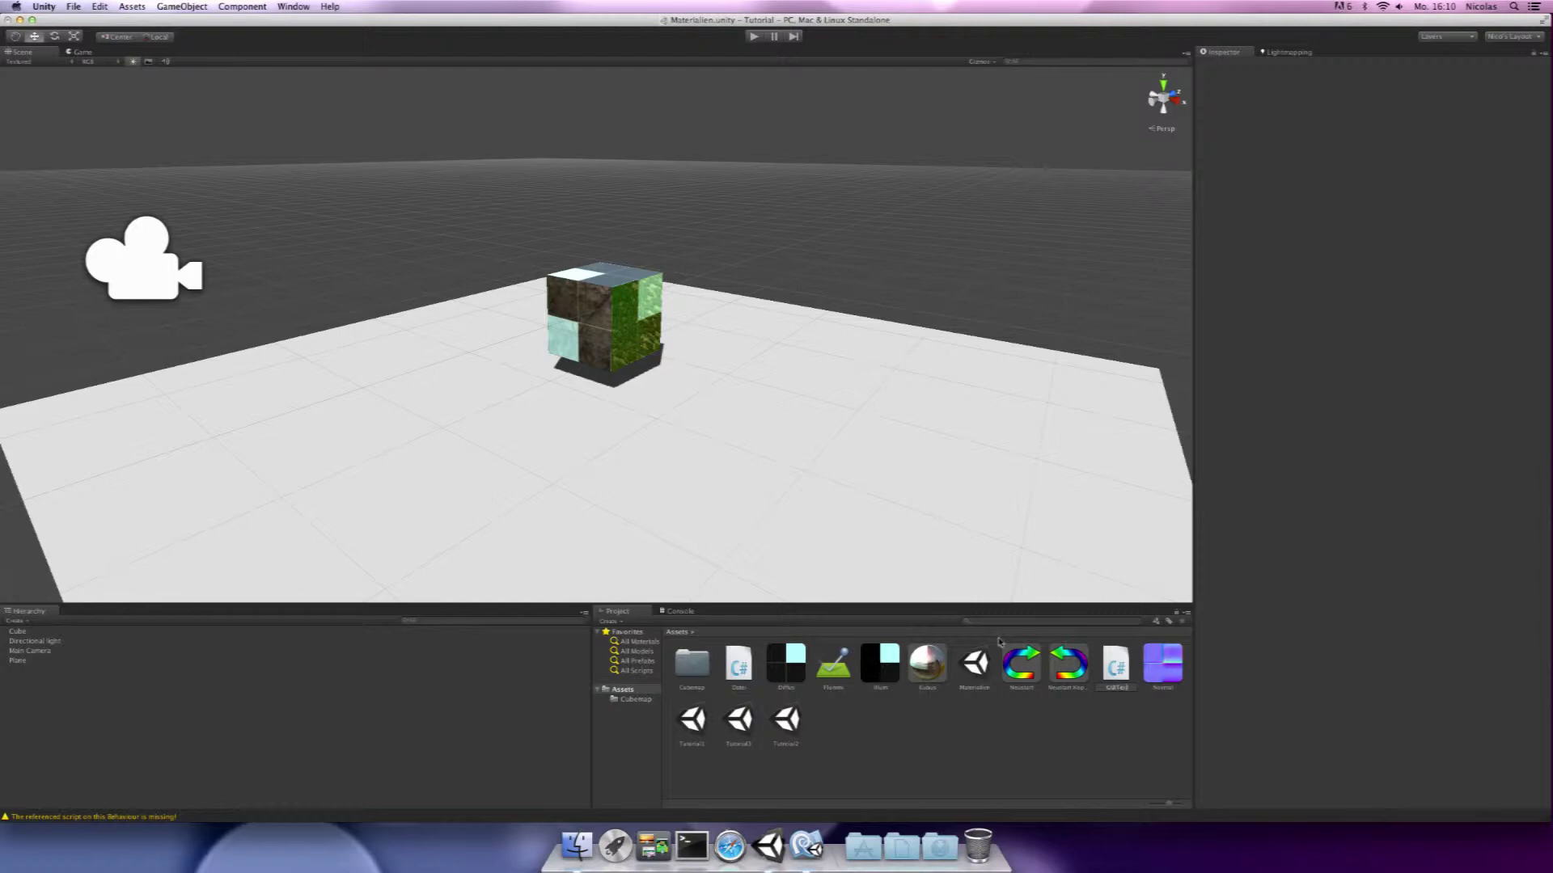
{"action": "key", "text": "Return"}
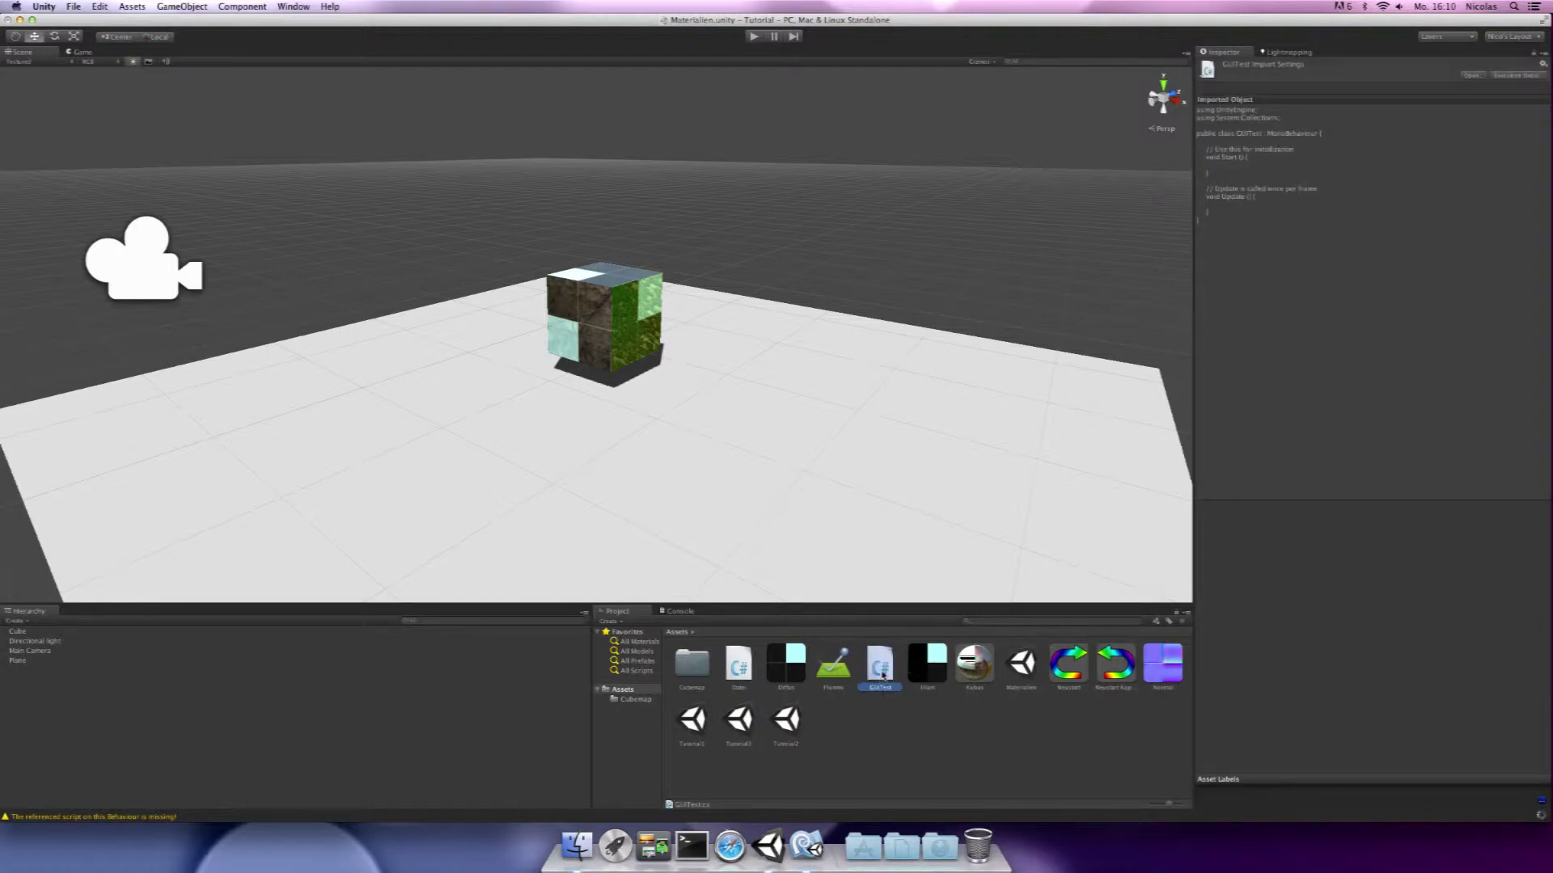
Attach GUITest to Main Camera and clear the missing-script warning from the Console.
{"action": "left_click_drag", "start_coordinate": [879, 667], "coordinate": [25, 651]}
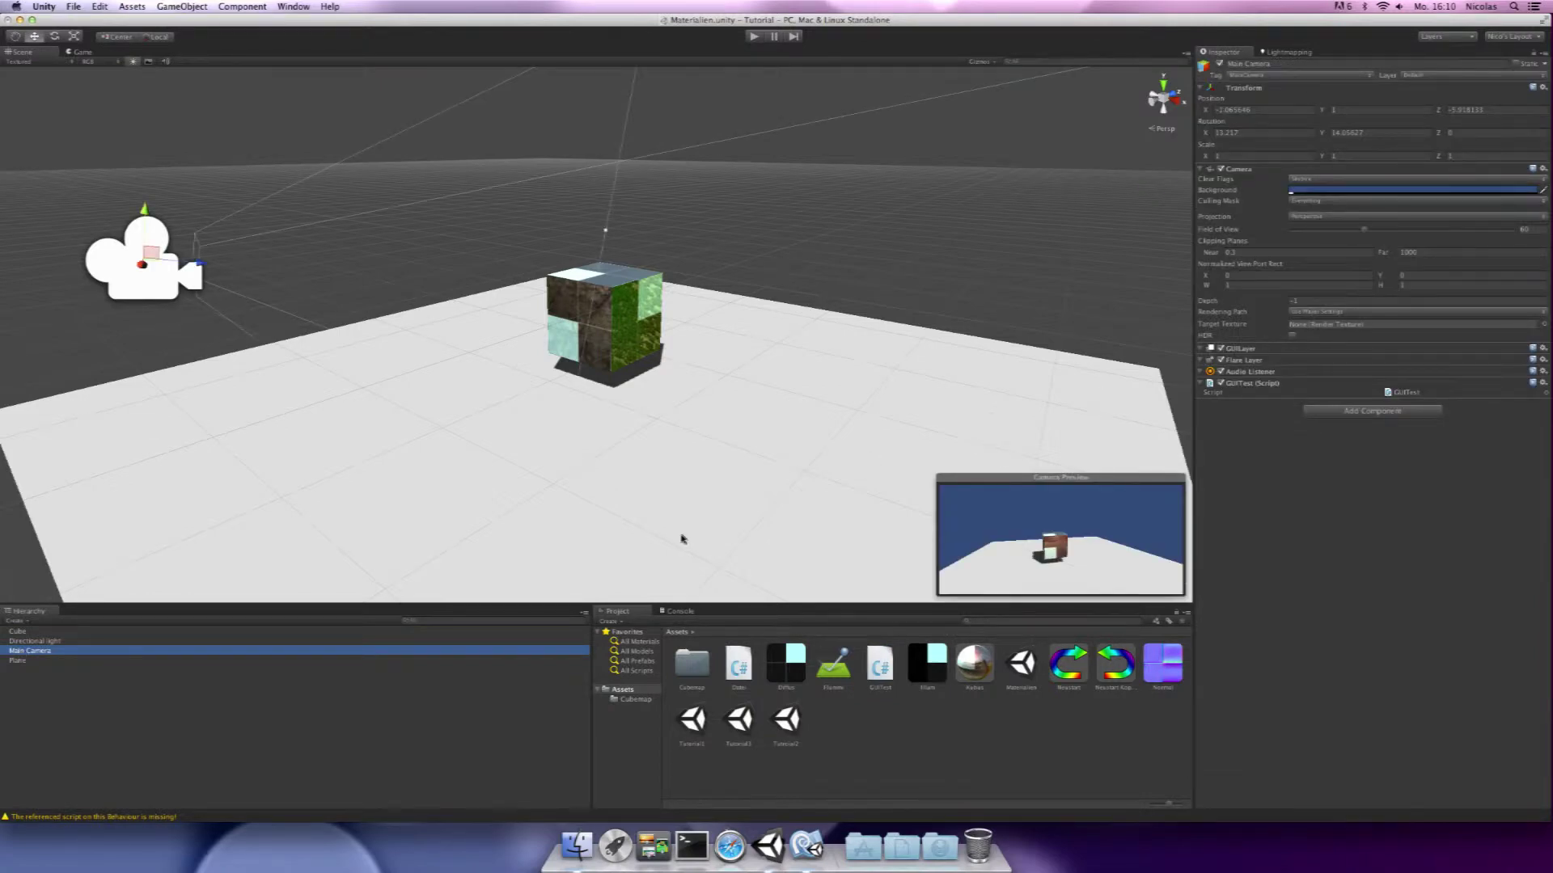
{"action": "left_click", "coordinate": [676, 611]}
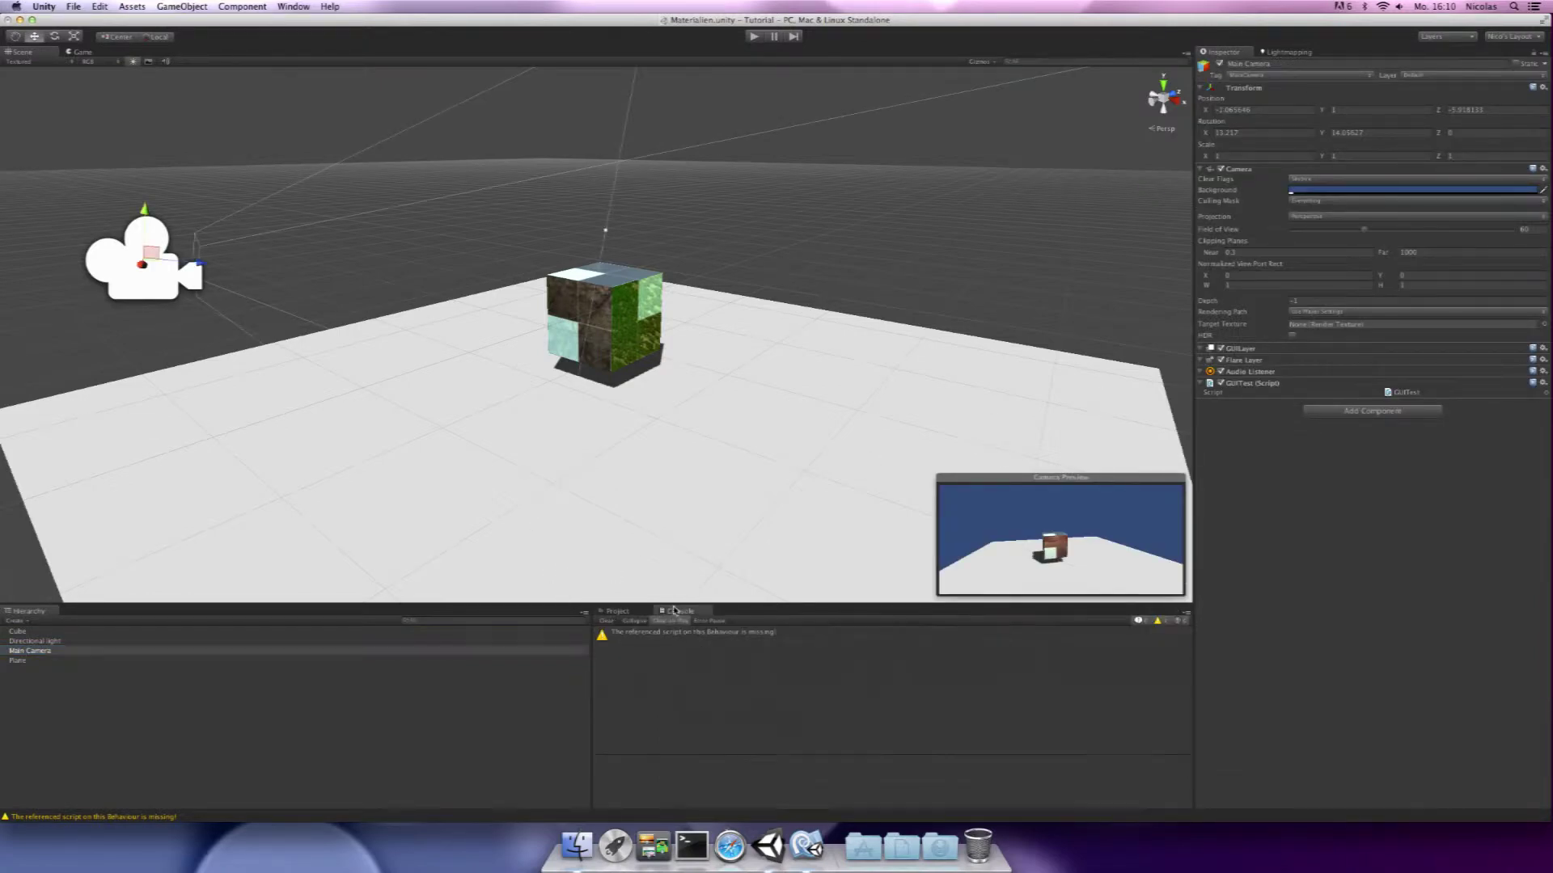
{"action": "left_click", "coordinate": [616, 621]}
{"action": "left_click", "coordinate": [619, 612]}
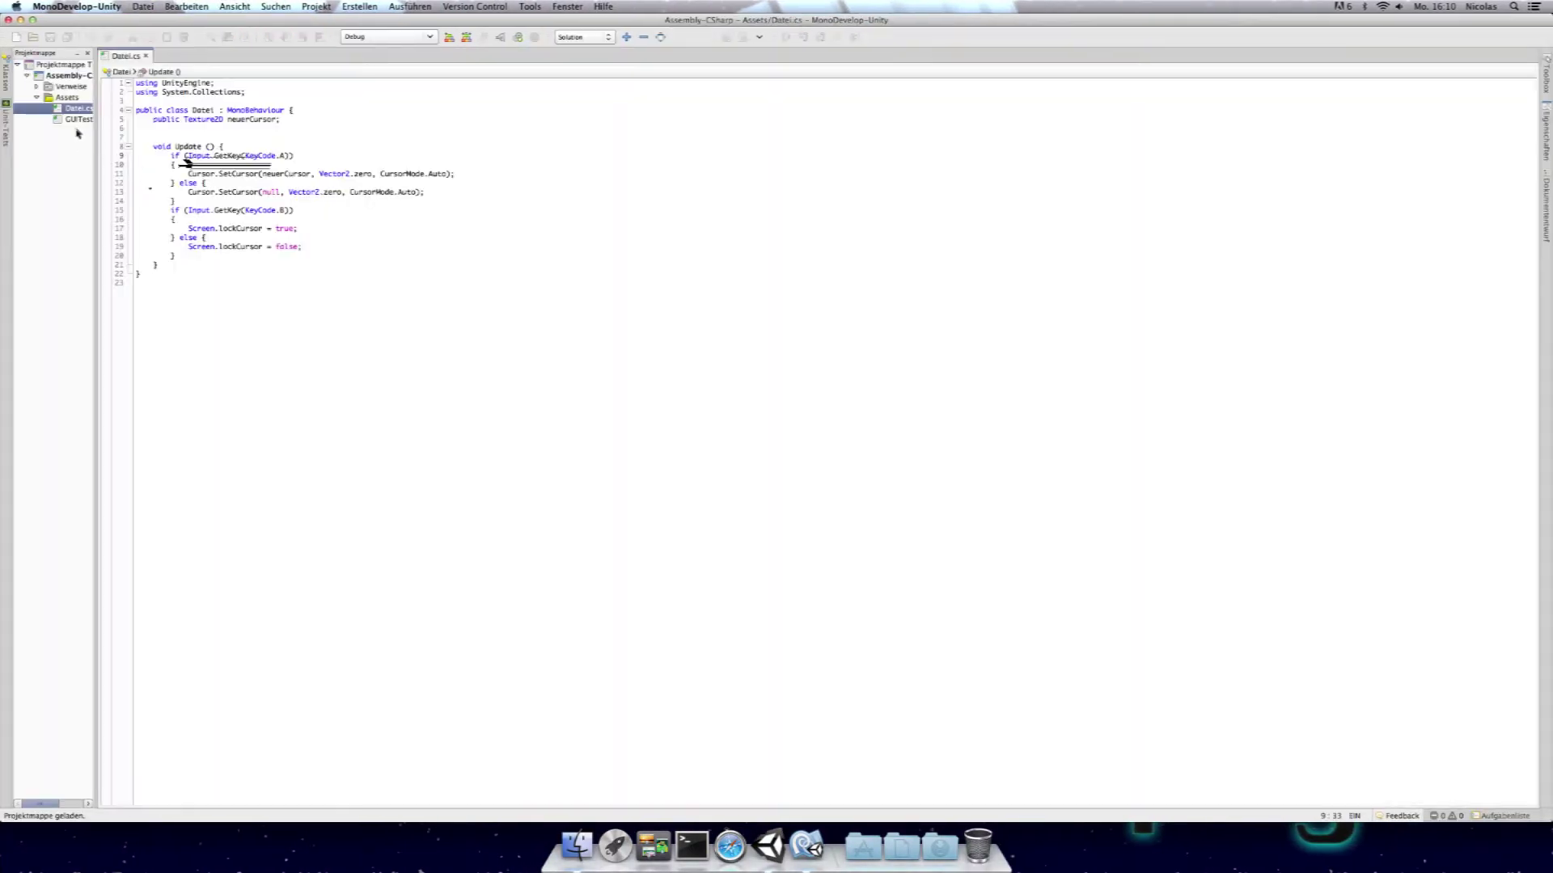
Open GUITest.cs and delete the Update method and the initialization comment.
{"action": "double_click", "coordinate": [78, 119]}
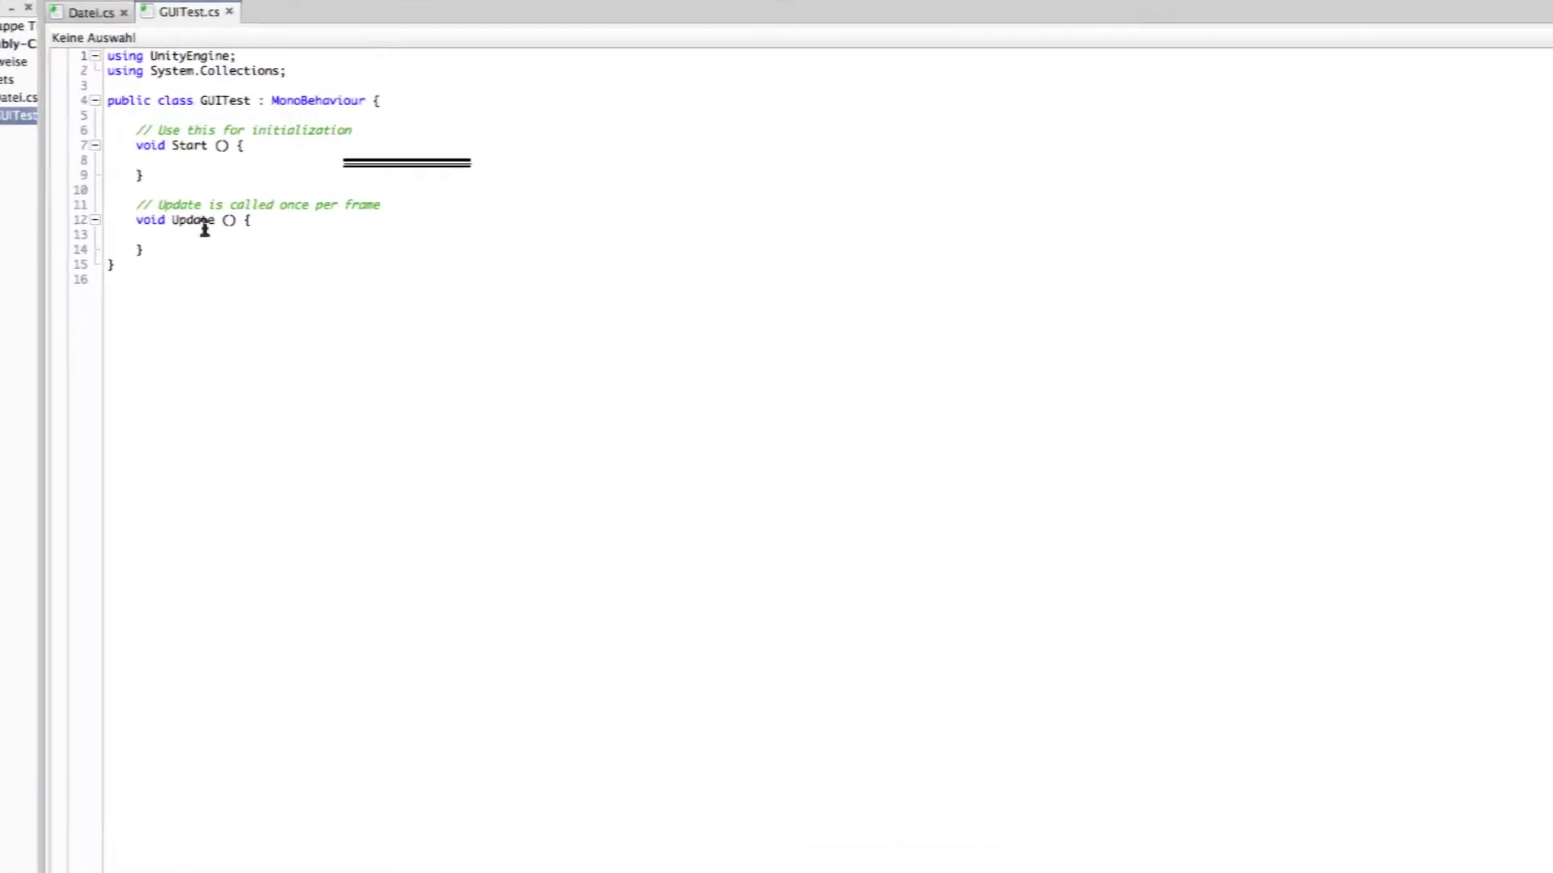
{"action": "left_click_drag", "start_coordinate": [152, 223], "coordinate": [140, 184]}
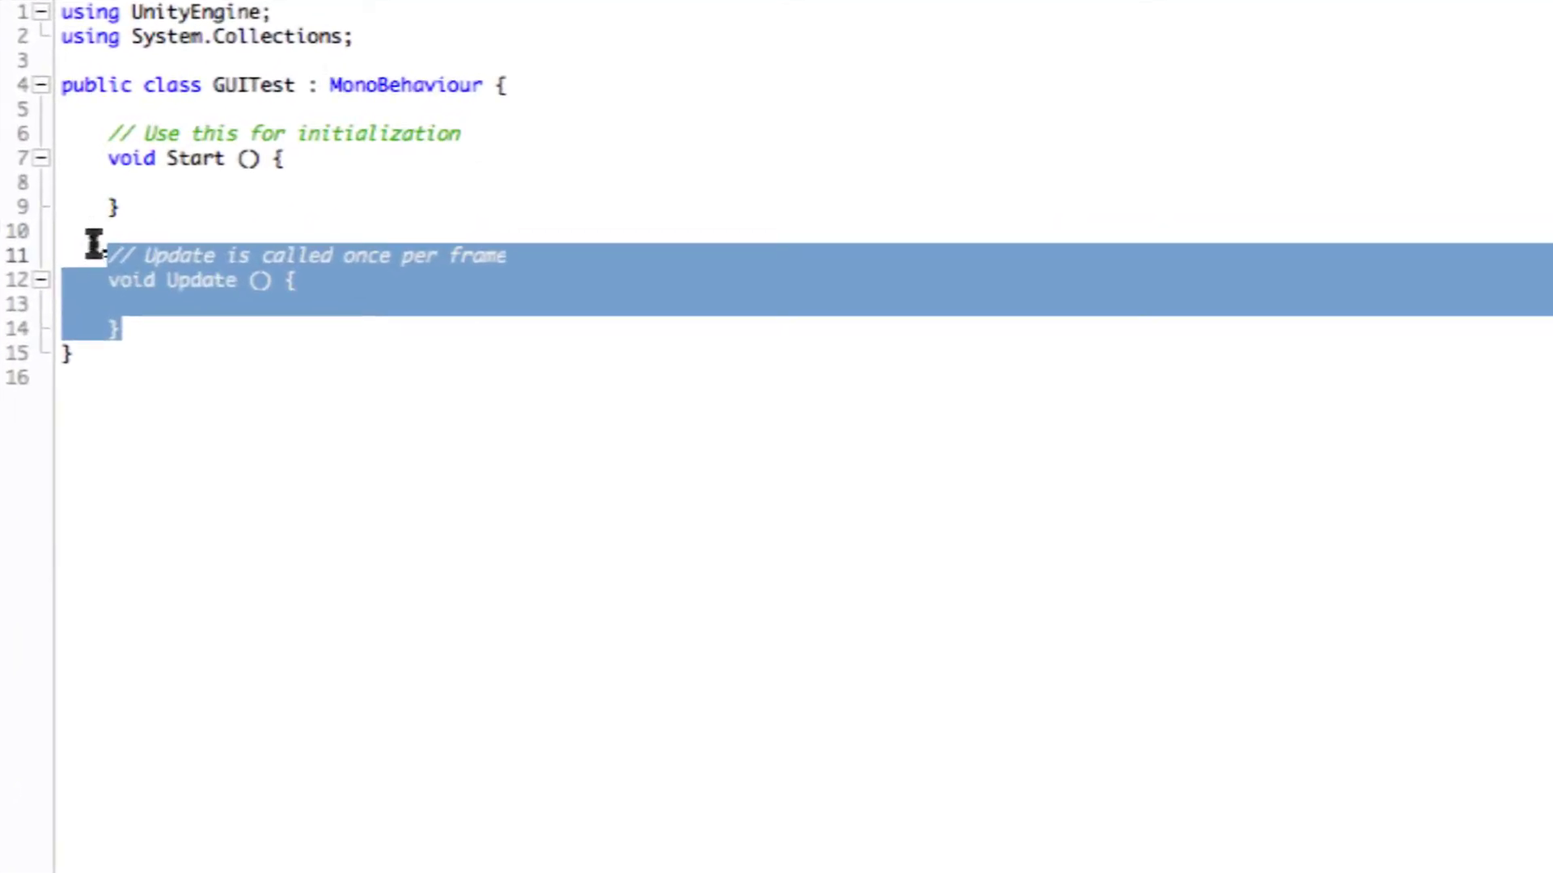
{"action": "key", "text": "BackSpace"}
{"action": "key", "text": "BackSpace"}
{"action": "key", "text": "BackSpace"}
{"action": "left_click_drag", "start_coordinate": [468, 133], "coordinate": [96, 133]}
{"action": "key", "text": "BackSpace"}
{"action": "key", "text": "BackSpace"}
{"action": "key", "text": "BackSpace"}
Rename the Start method to OnGUI and place the cursor inside its body.
{"action": "double_click", "coordinate": [198, 136]}
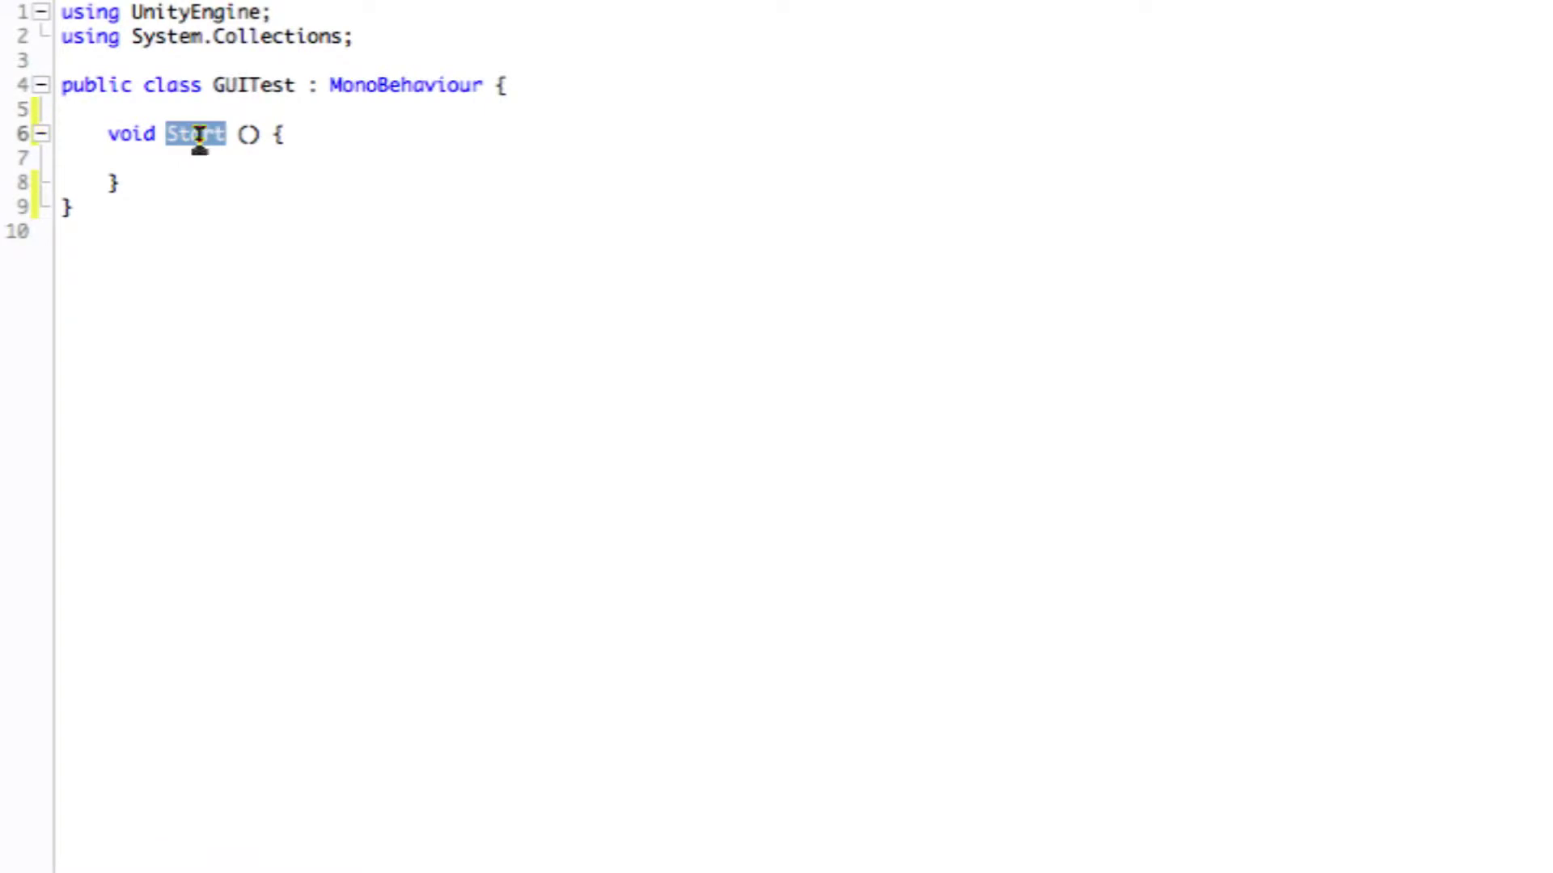
{"action": "type", "text": "OnGUI"}
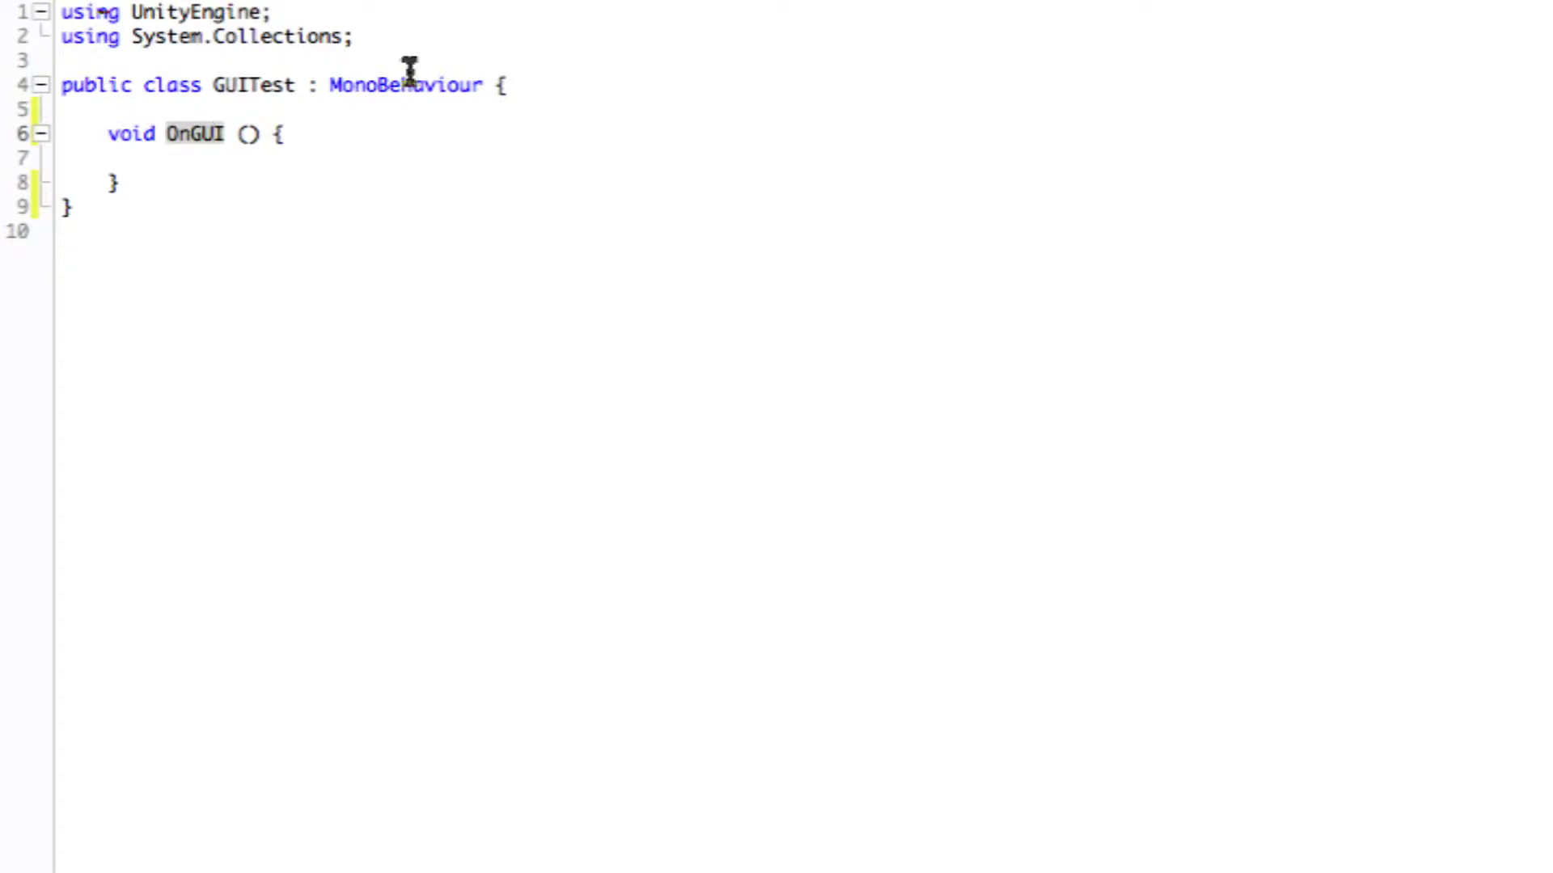
{"action": "left_click", "coordinate": [354, 144]}
{"action": "left_click", "coordinate": [357, 164]}
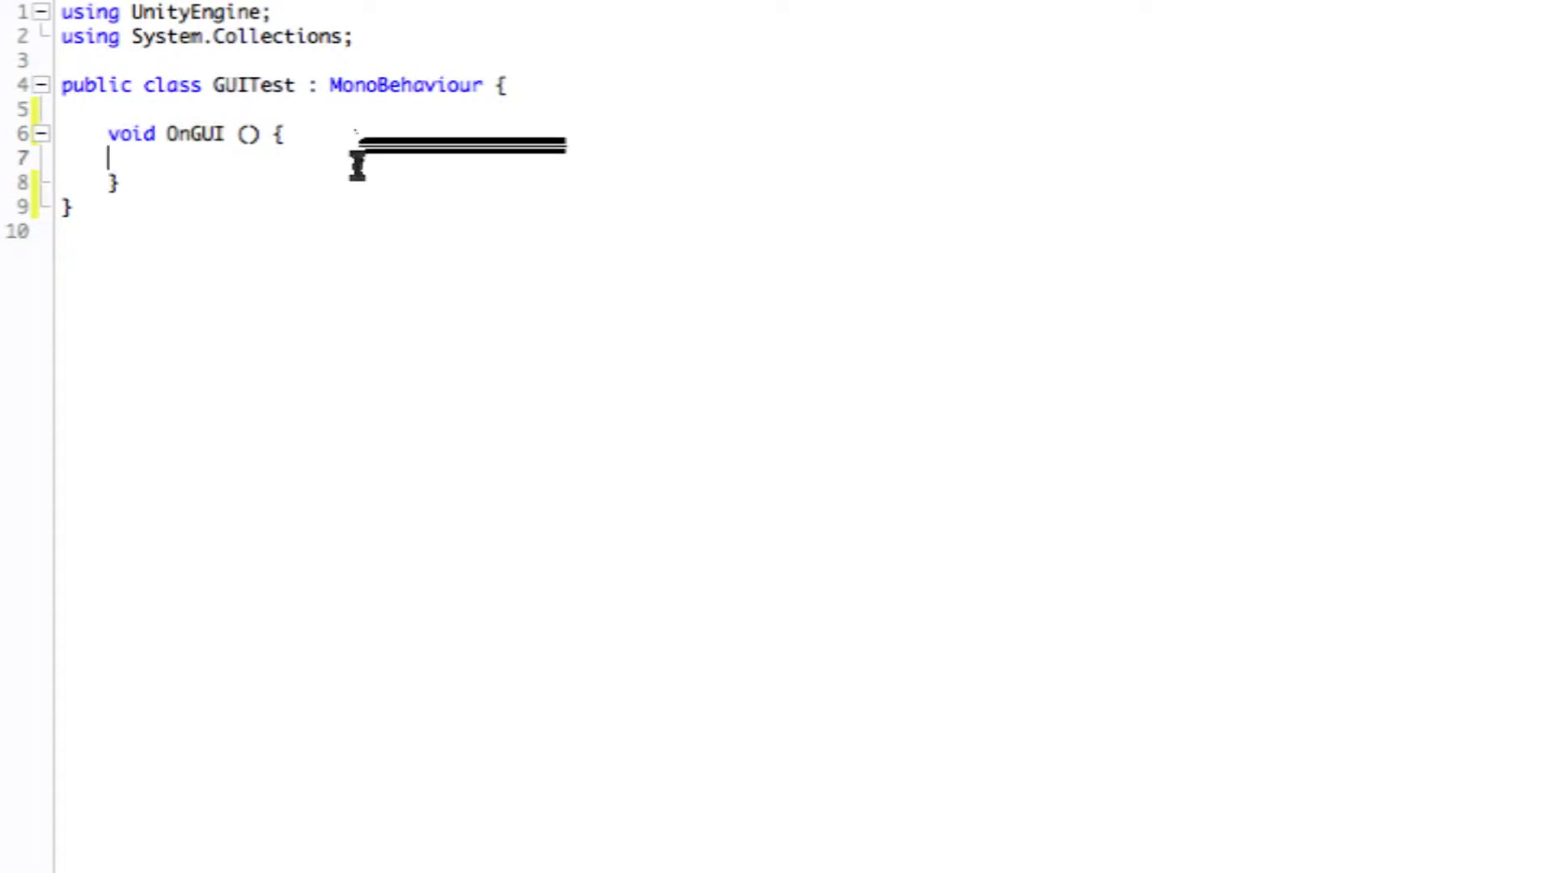
On an indented line inside OnGUI, write 'GUI.' and browse the completion suggestions.
{"action": "key", "text": "Tab"}
{"action": "type", "text": "GUI"}
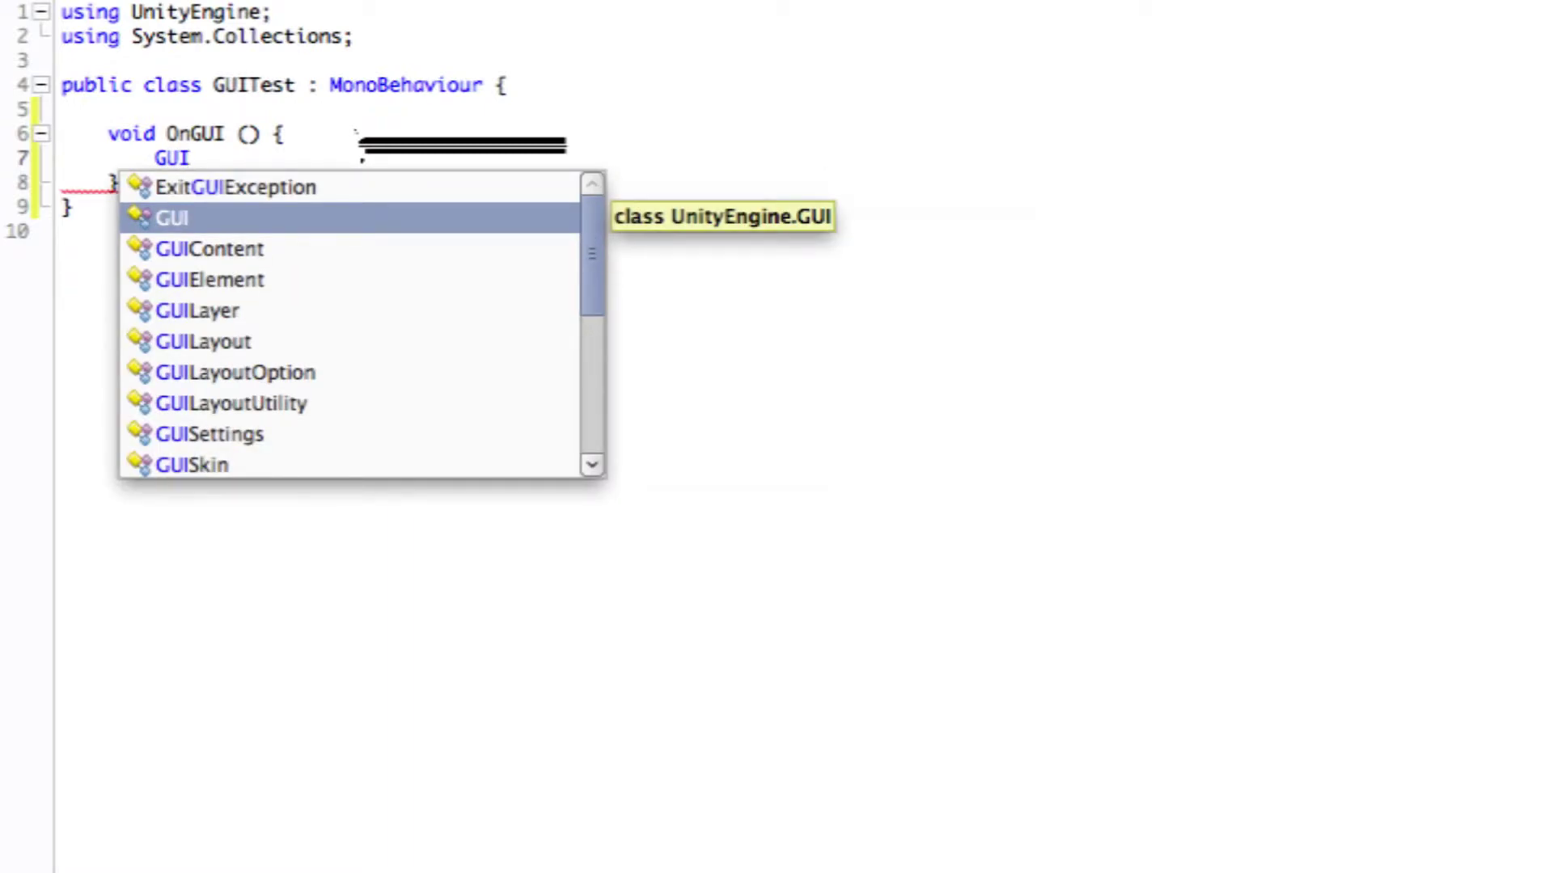
{"action": "key", "text": "Down"}
{"action": "key", "text": "Down"}
{"action": "key", "text": "Down"}
{"action": "key", "text": "Down"}
{"action": "key", "text": "Down"}
{"action": "key", "text": "Down"}
{"action": "key", "text": "Down"}
{"action": "key", "text": "Down"}
{"action": "key", "text": "Down"}
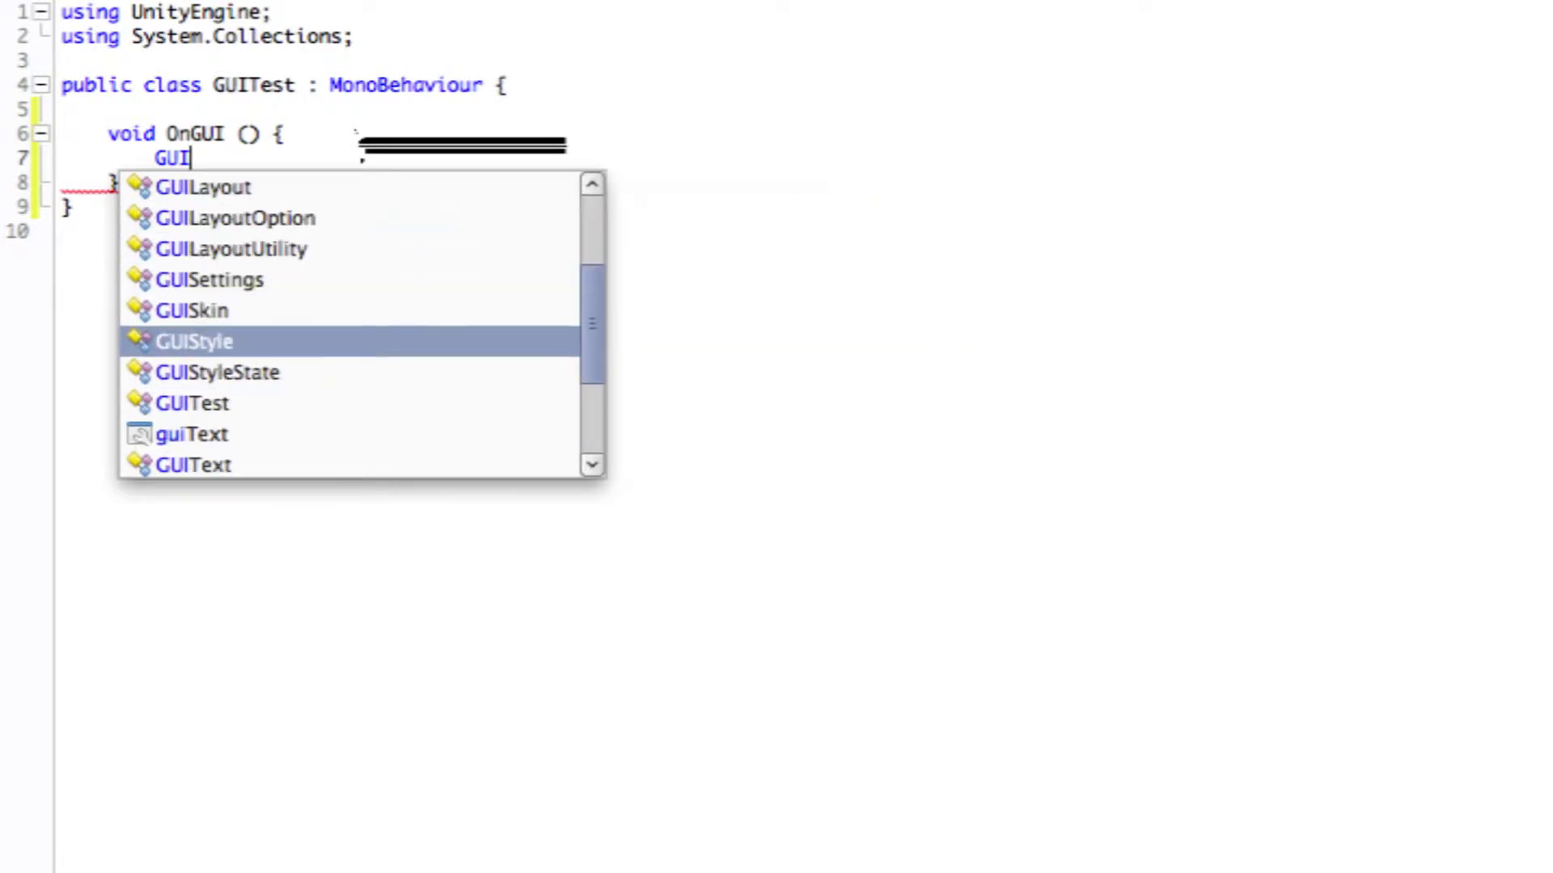
{"action": "key", "text": "Up"}
{"action": "key", "text": "Up"}
{"action": "key", "text": "Up"}
{"action": "key", "text": "Up"}
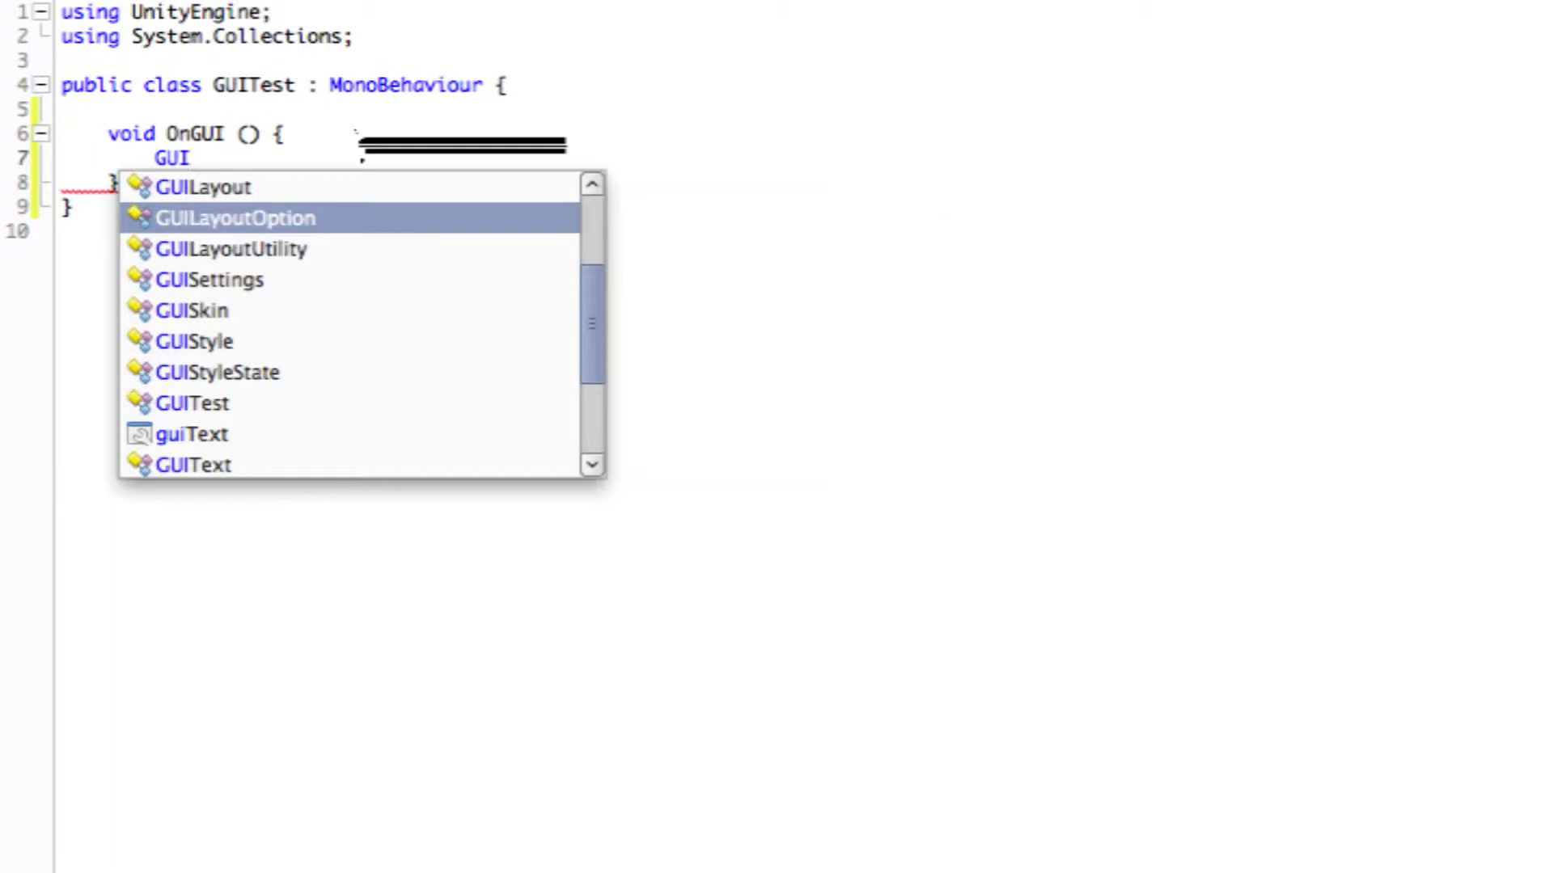
{"action": "key", "text": "Up"}
{"action": "key", "text": "Up"}
{"action": "key", "text": "Up"}
{"action": "key", "text": "Up"}
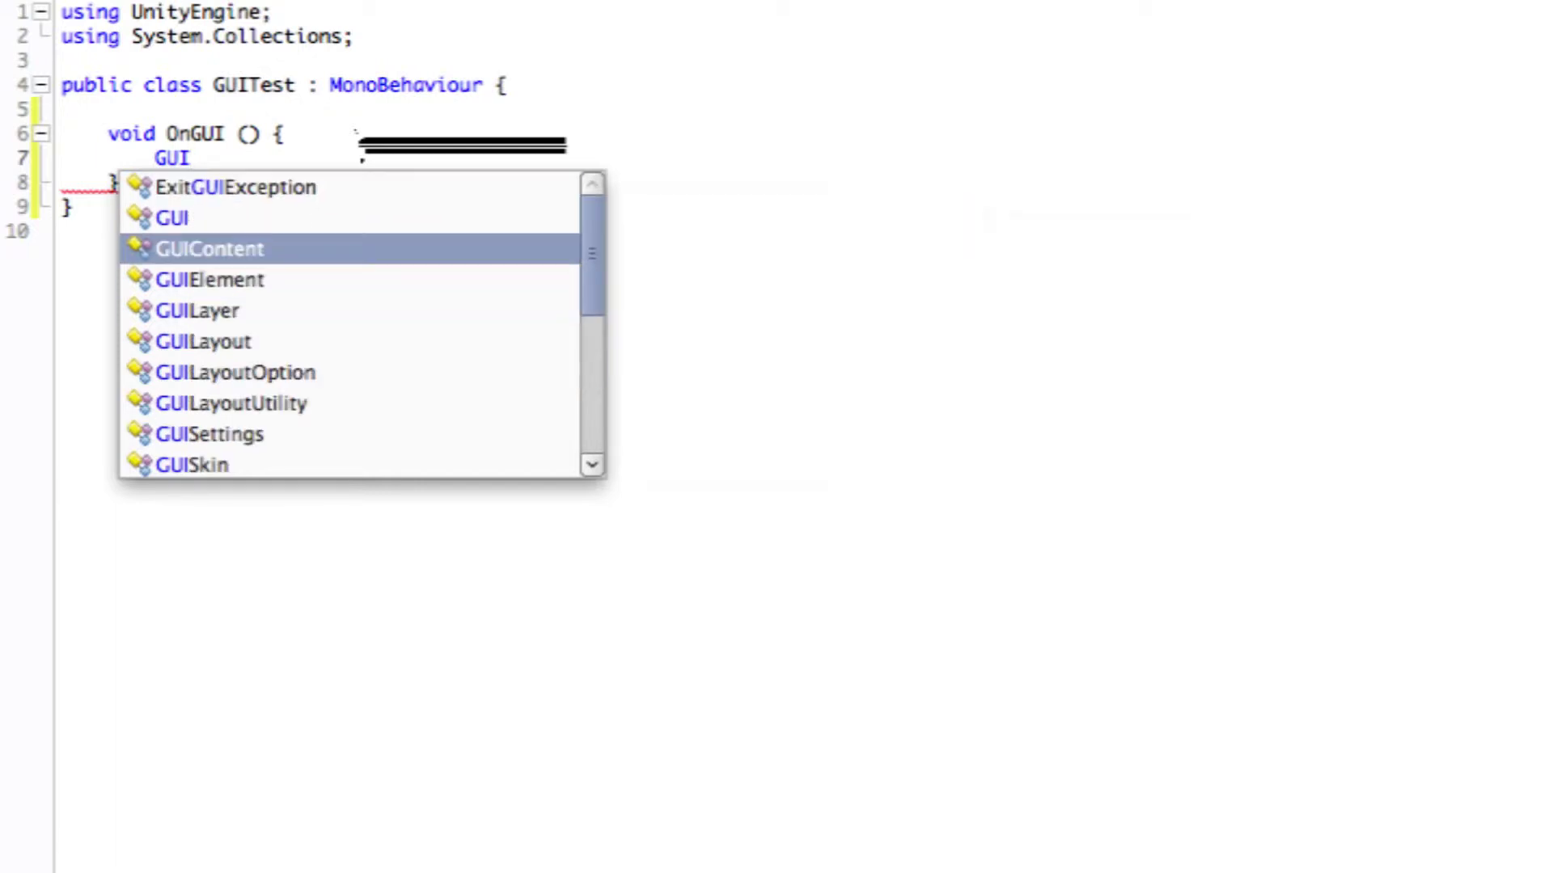
{"action": "key", "text": "Up"}
{"action": "key", "text": "Escape"}
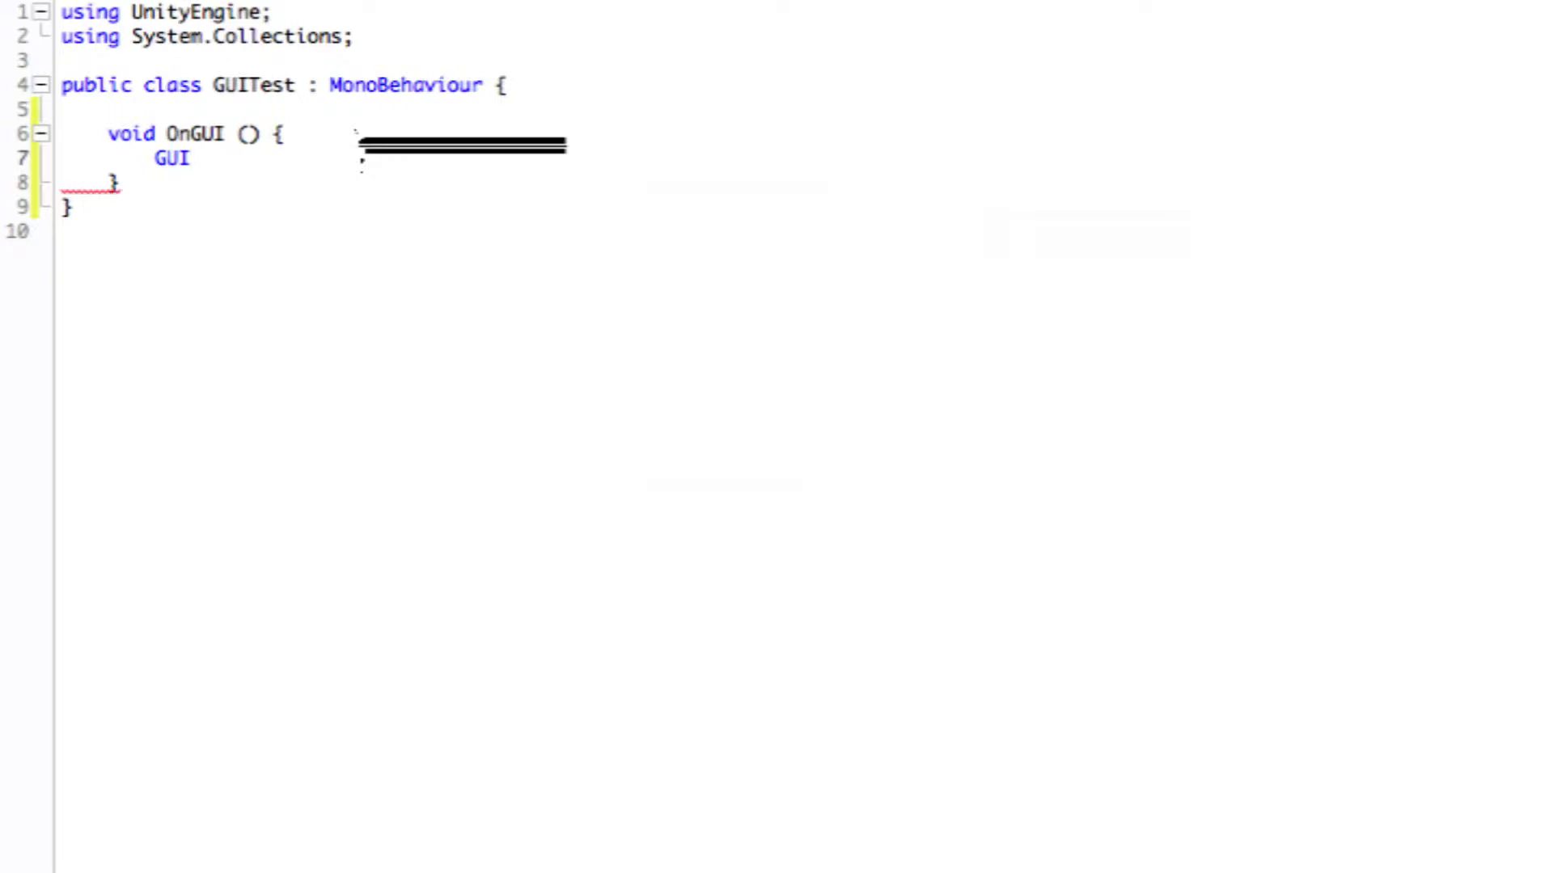
{"action": "type", "text": "."}
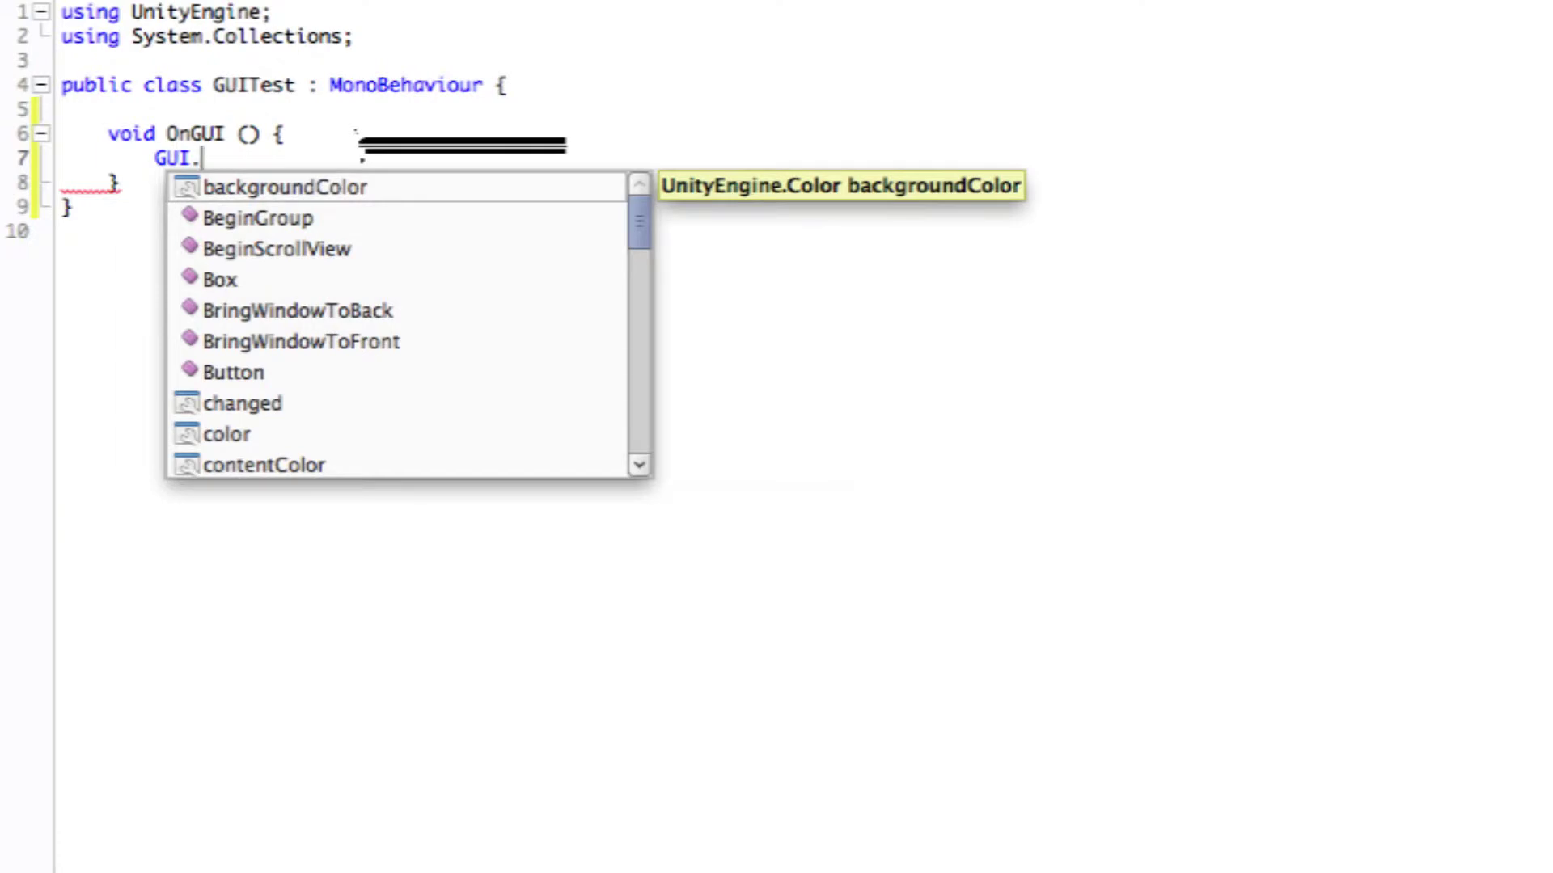
{"action": "key", "text": "Down"}
{"action": "key", "text": "Down"}
{"action": "key", "text": "Down"}
{"action": "key", "text": "Down"}
{"action": "key", "text": "Down"}
{"action": "key", "text": "Down"}
{"action": "key", "text": "Down"}
{"action": "key", "text": "Down"}
{"action": "key", "text": "Down"}
{"action": "key", "text": "Down"}
{"action": "key", "text": "Down"}
{"action": "key", "text": "Down"}
{"action": "key", "text": "Down"}
{"action": "key", "text": "Down"}
{"action": "key", "text": "Down"}
{"action": "key", "text": "Down"}
{"action": "key", "text": "Down"}
{"action": "key", "text": "Down"}
{"action": "key", "text": "Down"}
{"action": "key", "text": "Down"}
{"action": "key", "text": "Down"}
{"action": "key", "text": "Down"}
{"action": "key", "text": "Down"}
{"action": "key", "text": "Down"}
{"action": "key", "text": "Down"}
{"action": "key", "text": "Down"}
{"action": "key", "text": "Down"}
{"action": "key", "text": "Down"}
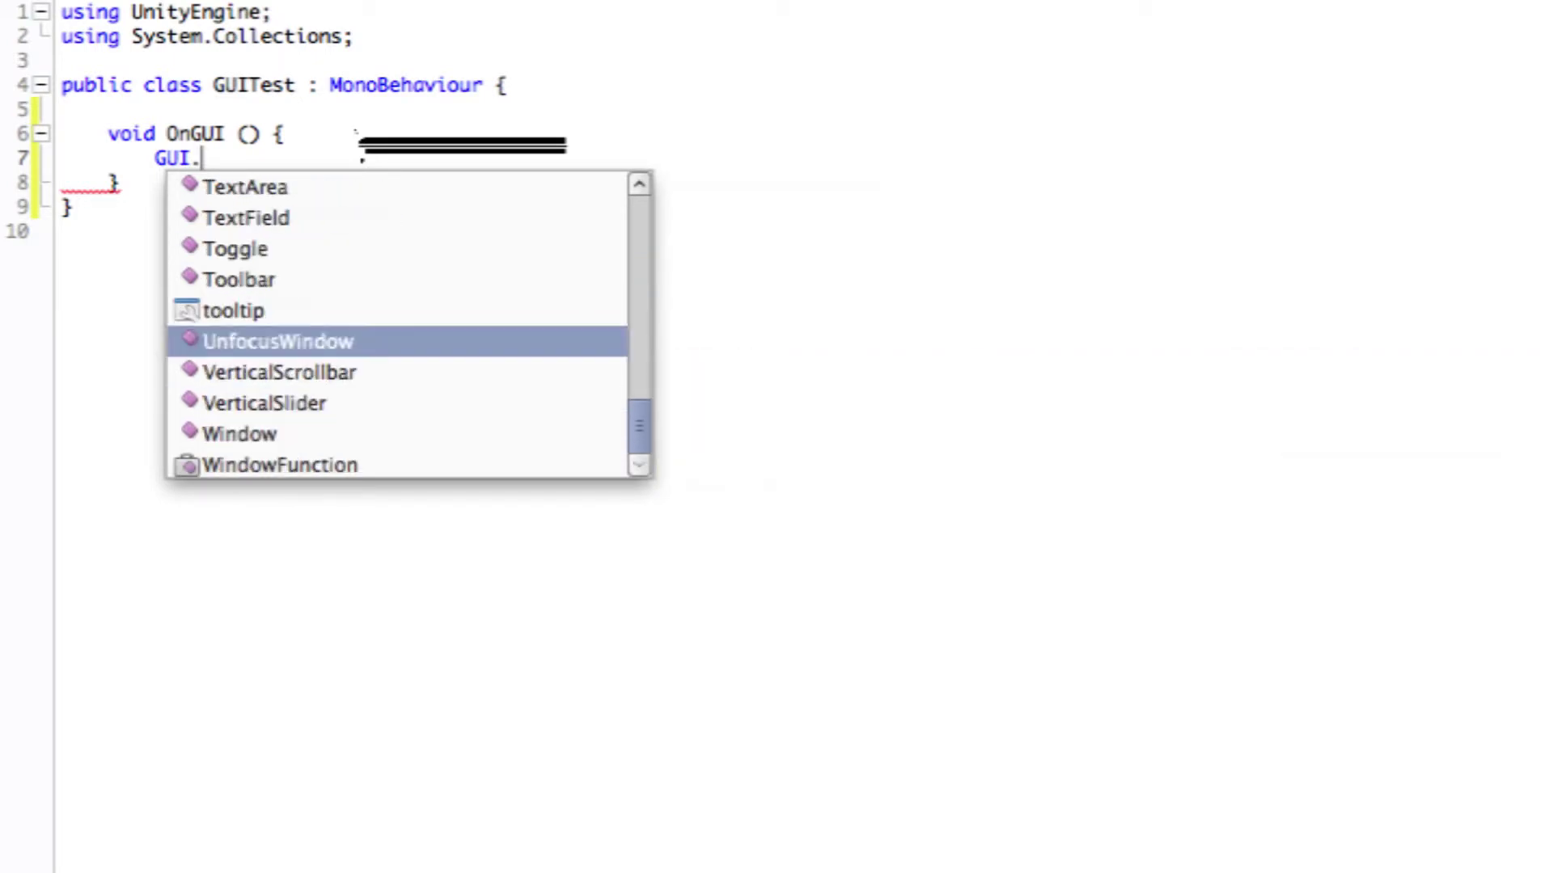
{"action": "key", "text": "Down"}
{"action": "key", "text": "Down"}
Write GUI.Label(new Rect(20, 20, 200, 50) inside OnGUI.
{"action": "type", "text": "L"}
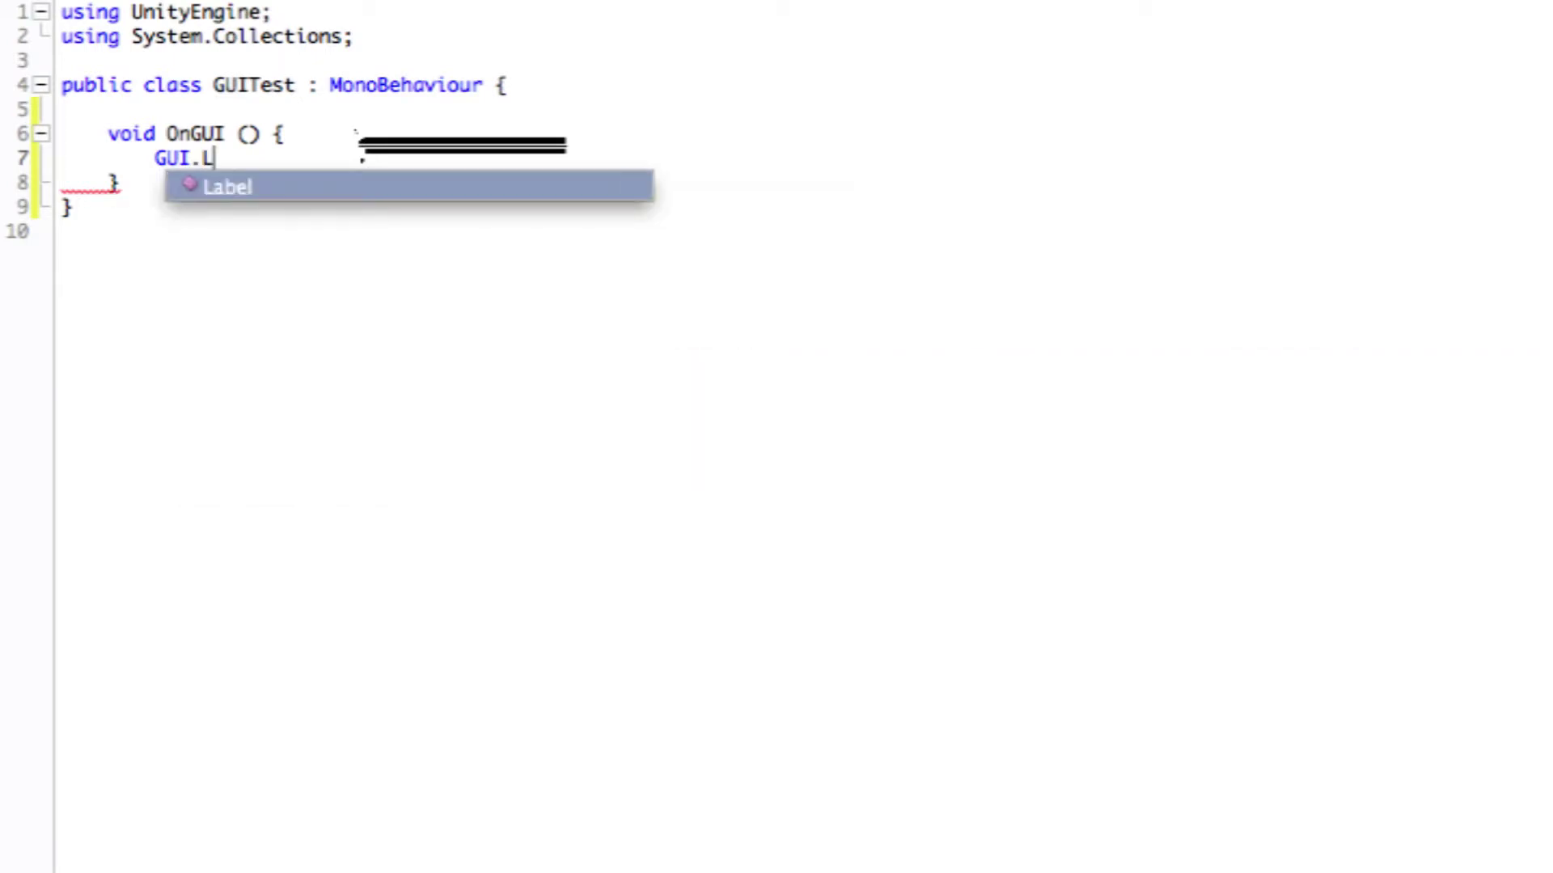
{"action": "key", "text": "Return"}
{"action": "type", "text": "("}
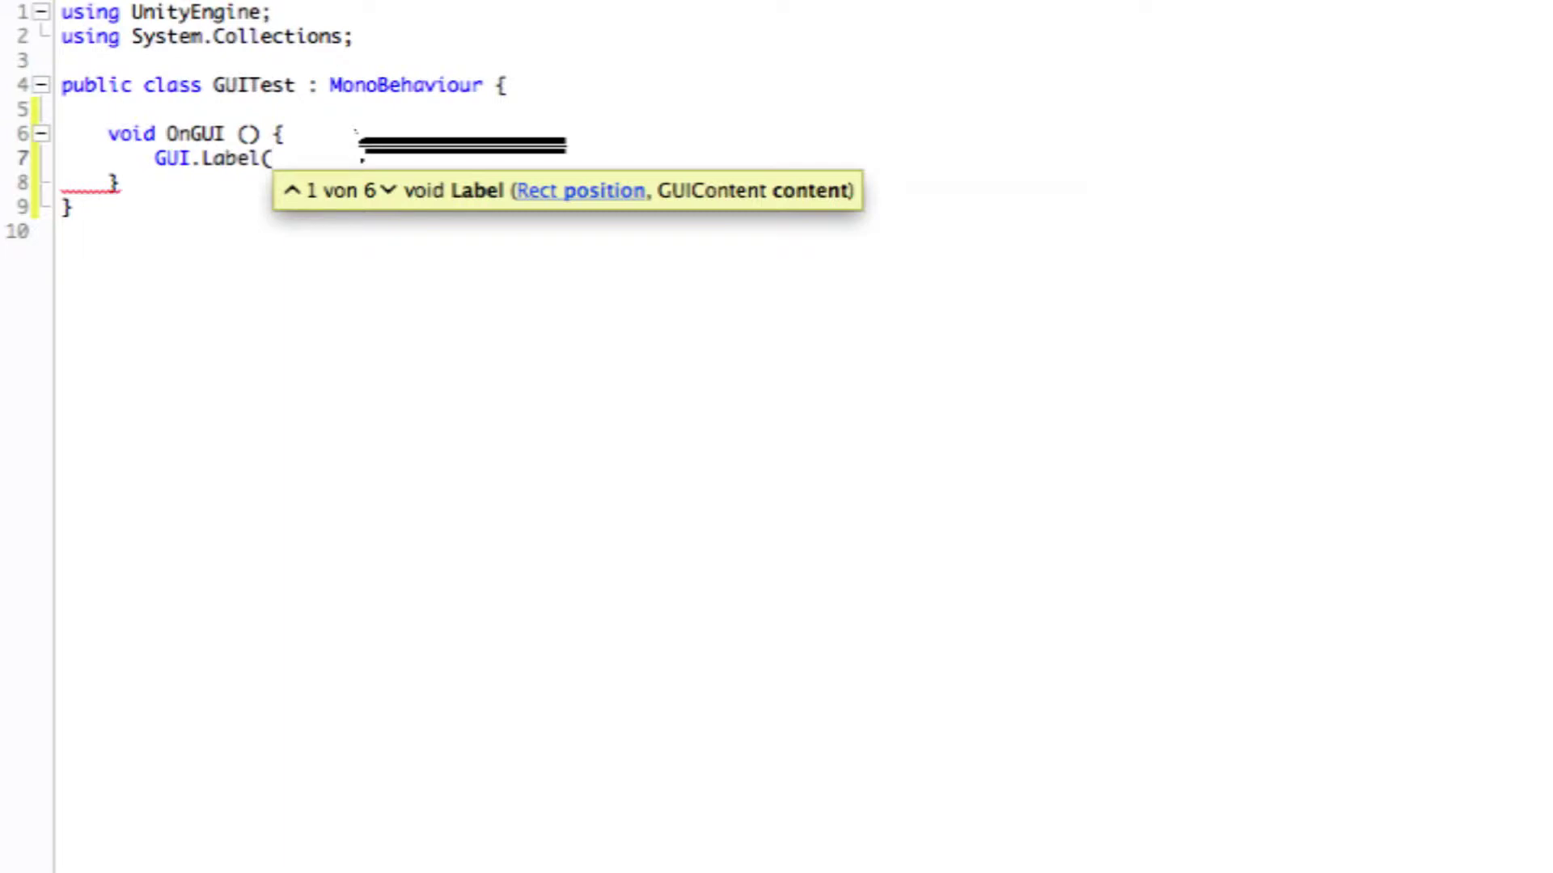
{"action": "type", "text": "new "}
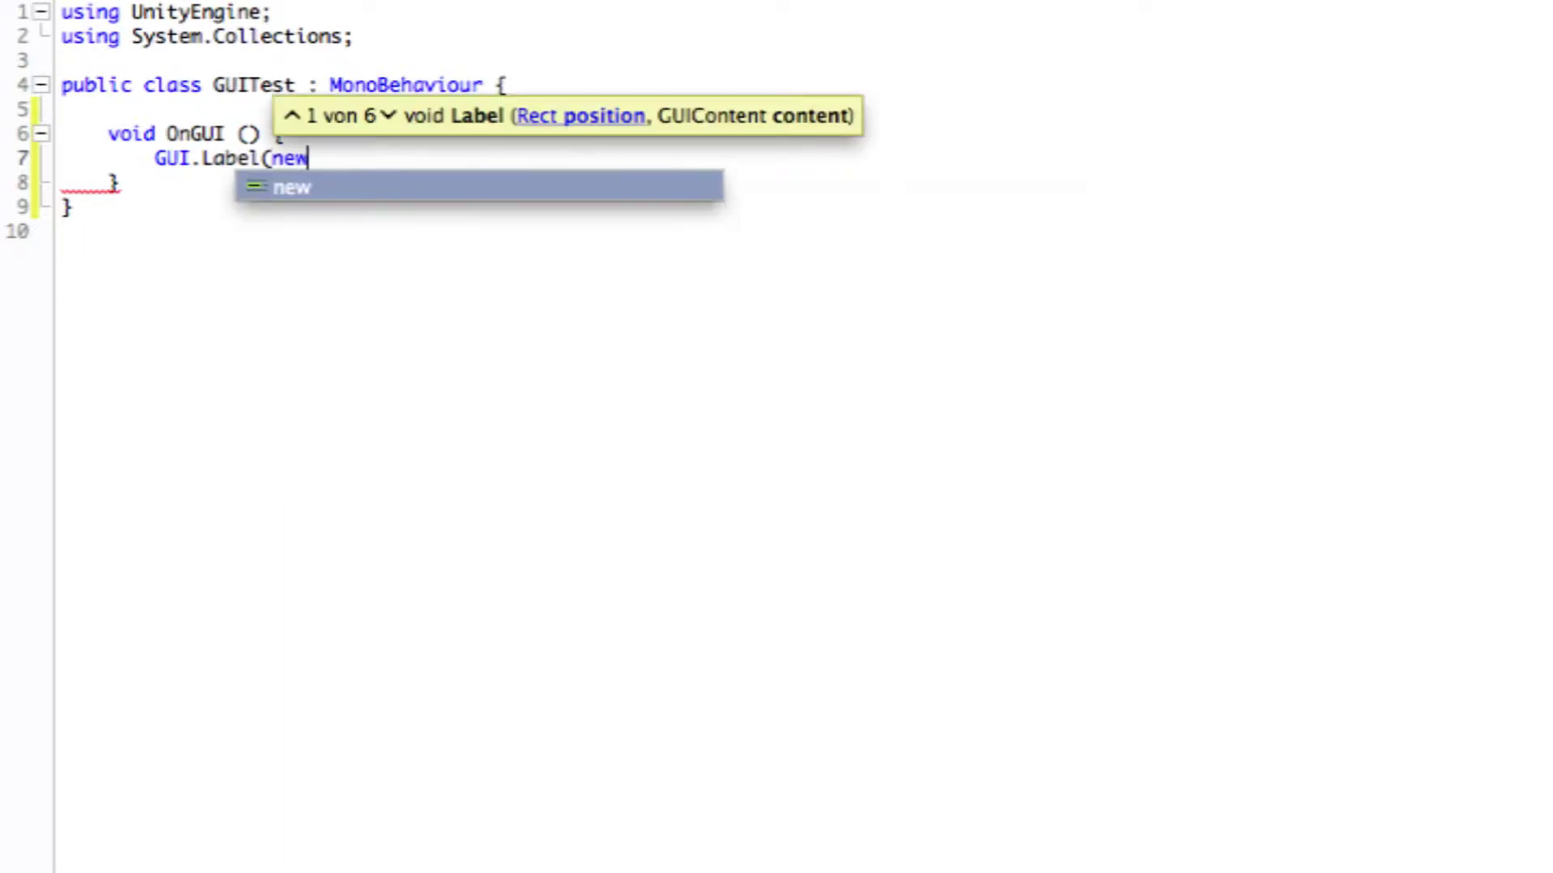
{"action": "type", "text": "Rect"}
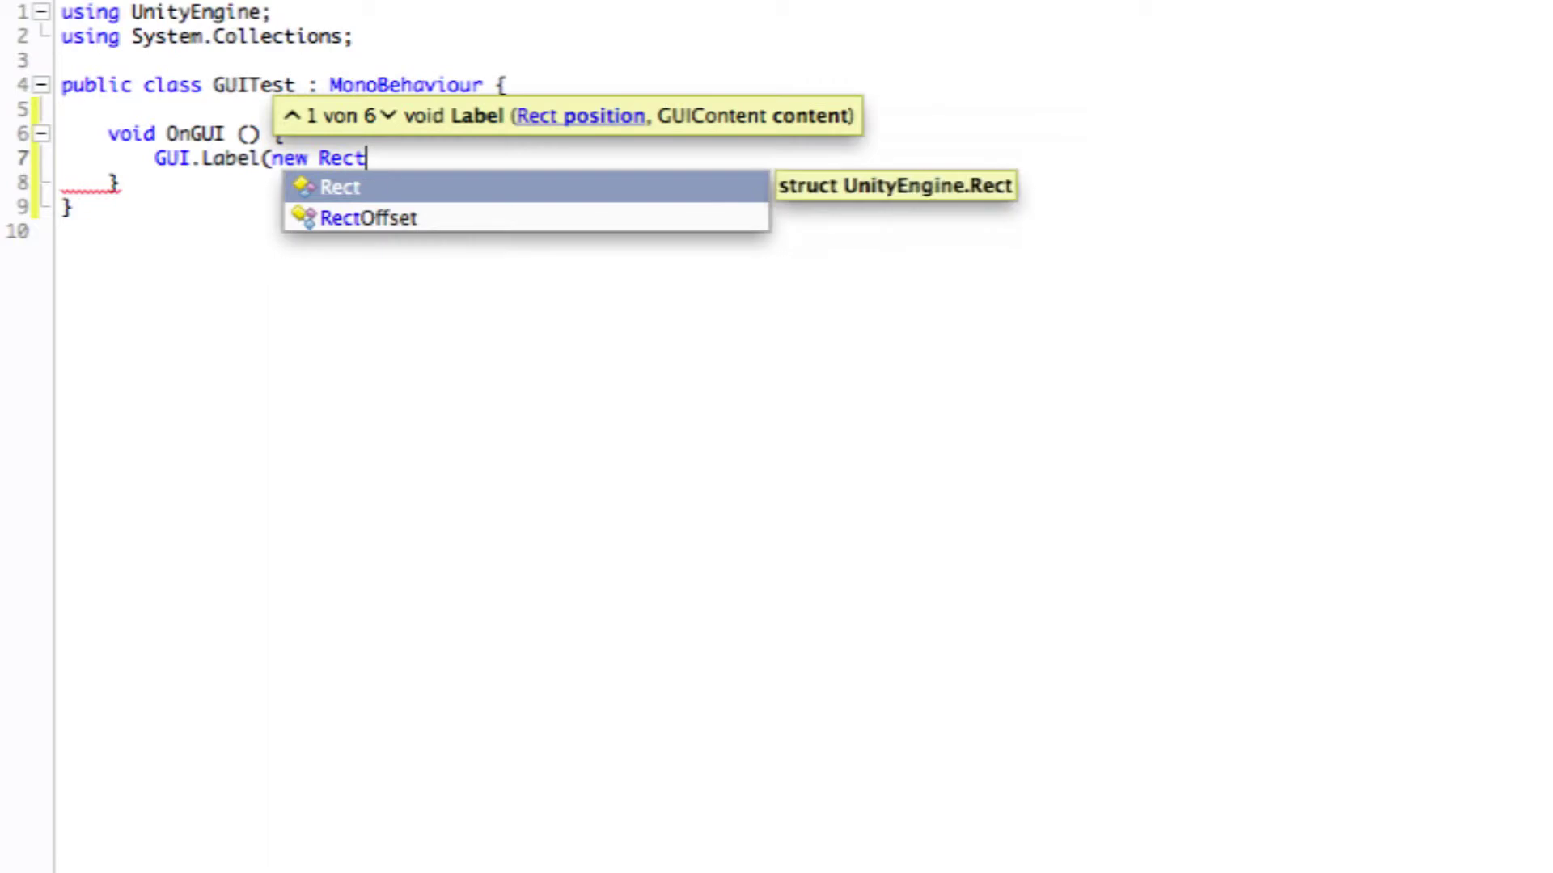
{"action": "type", "text": "("}
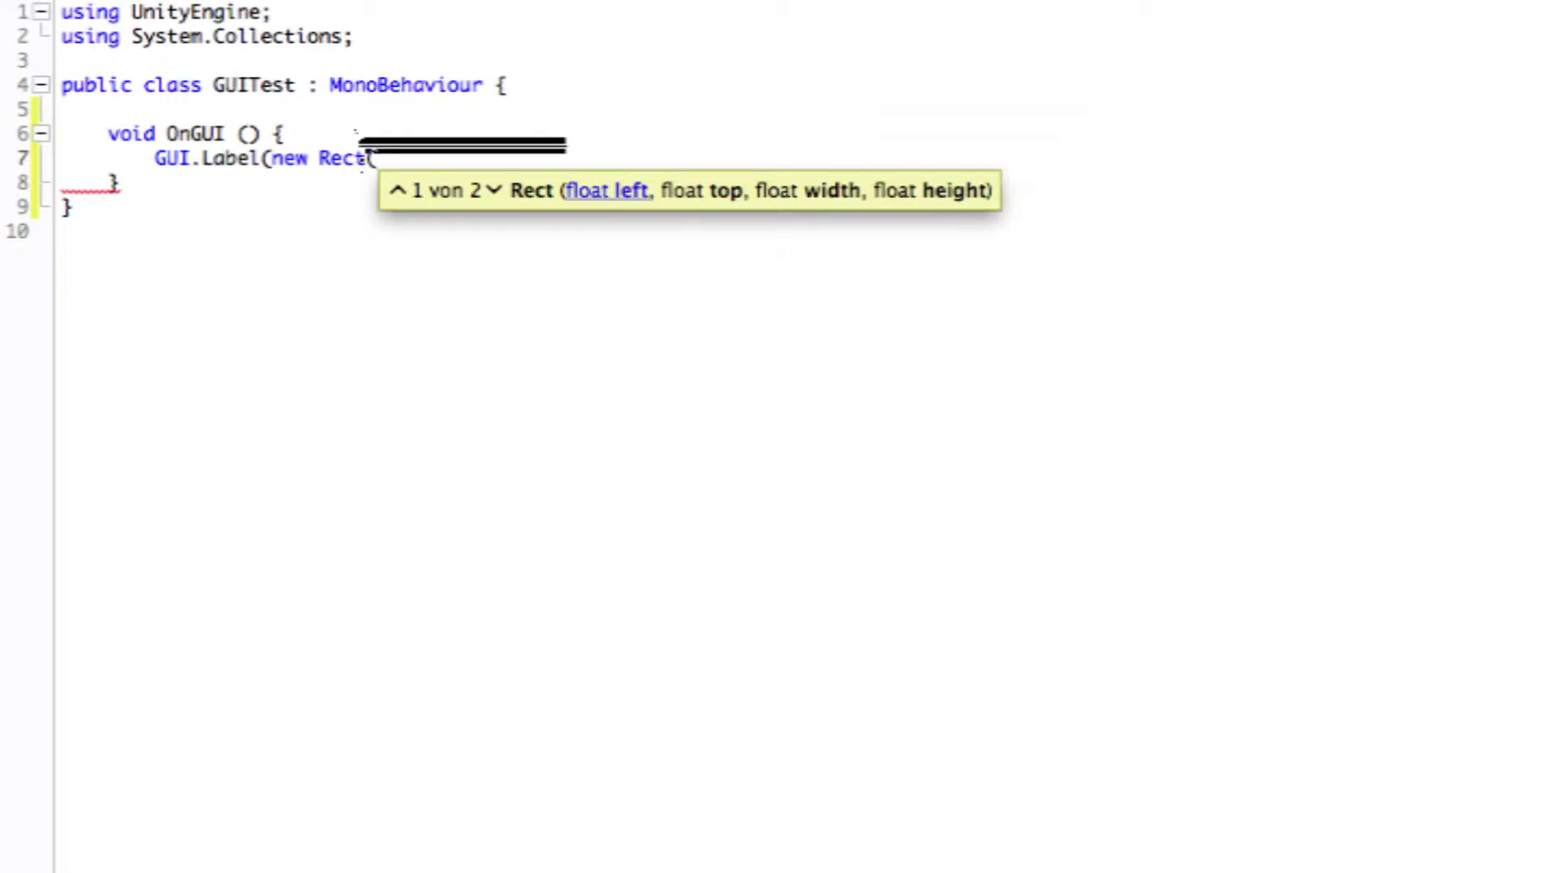
{"action": "type", "text": "20, 20, "}
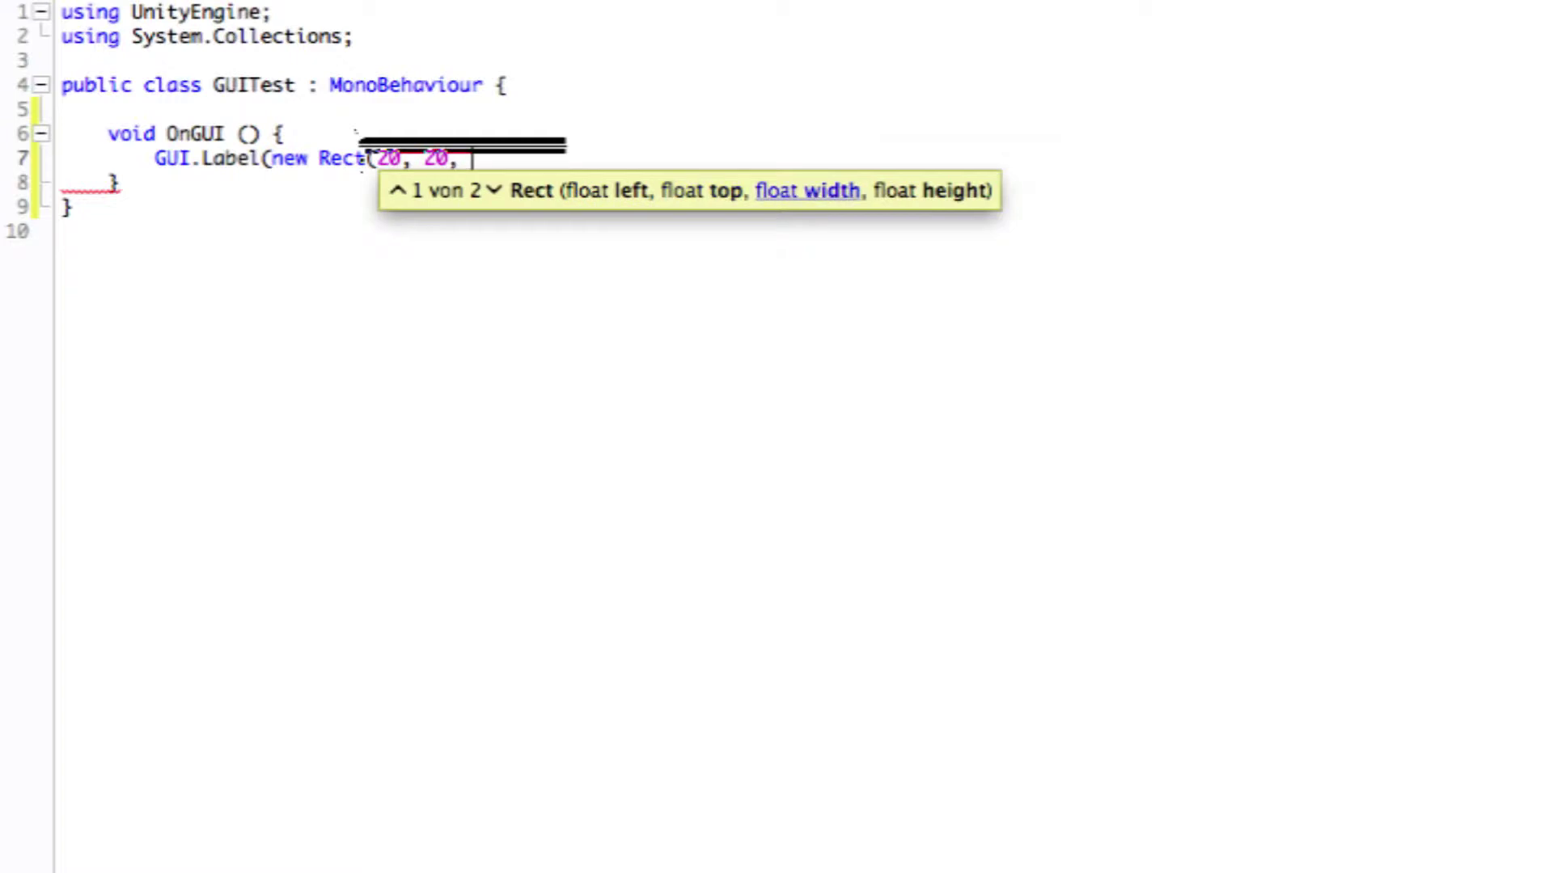
{"action": "type", "text": "200, "}
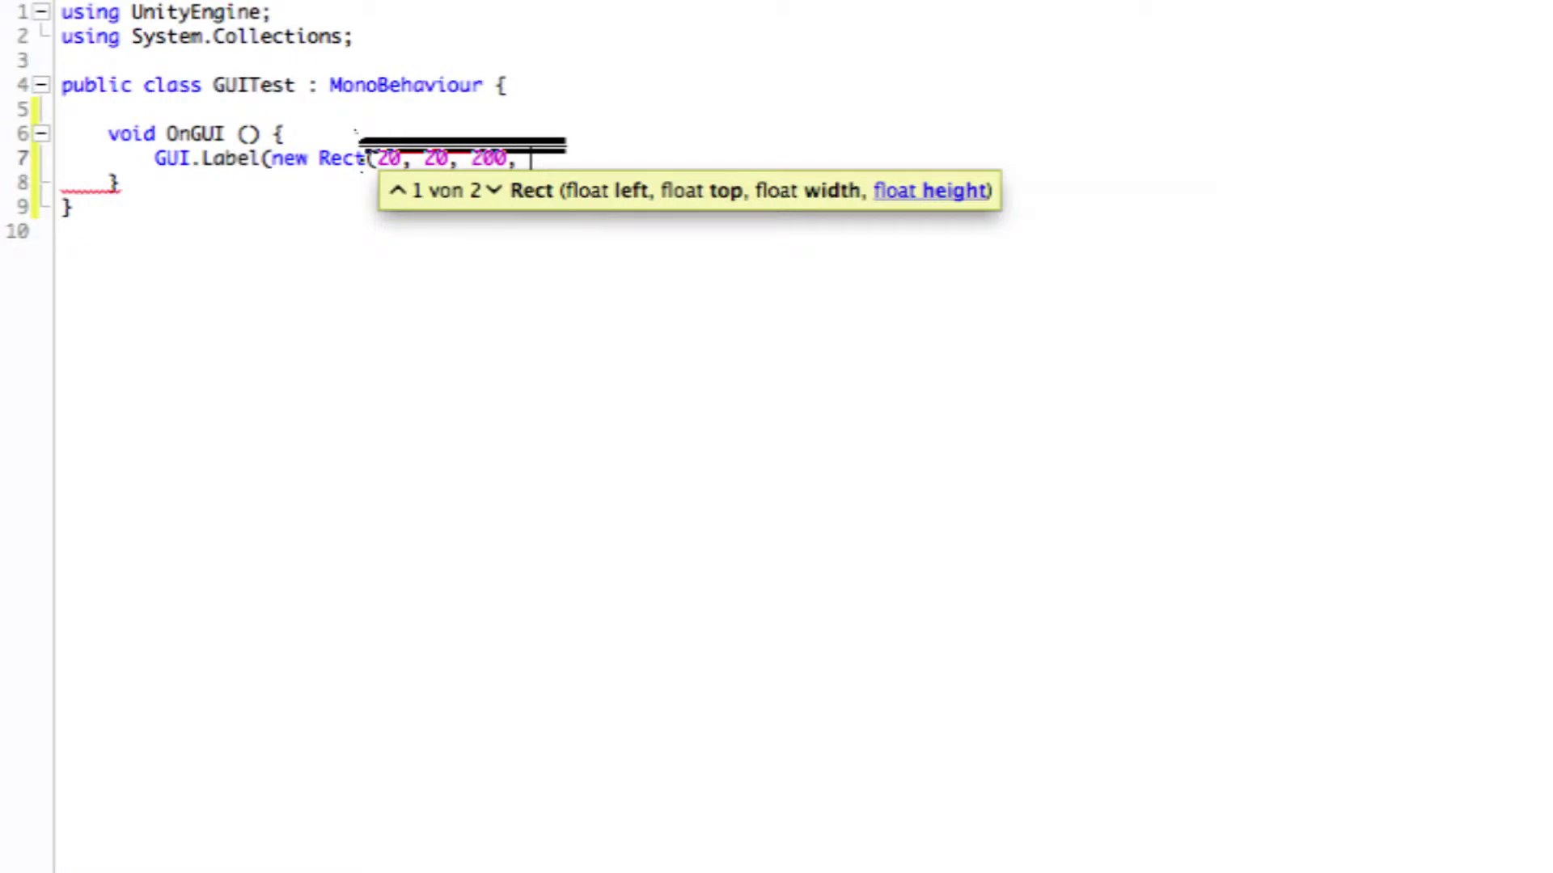
{"action": "type", "text": "50"}
{"action": "type", "text": ")"}
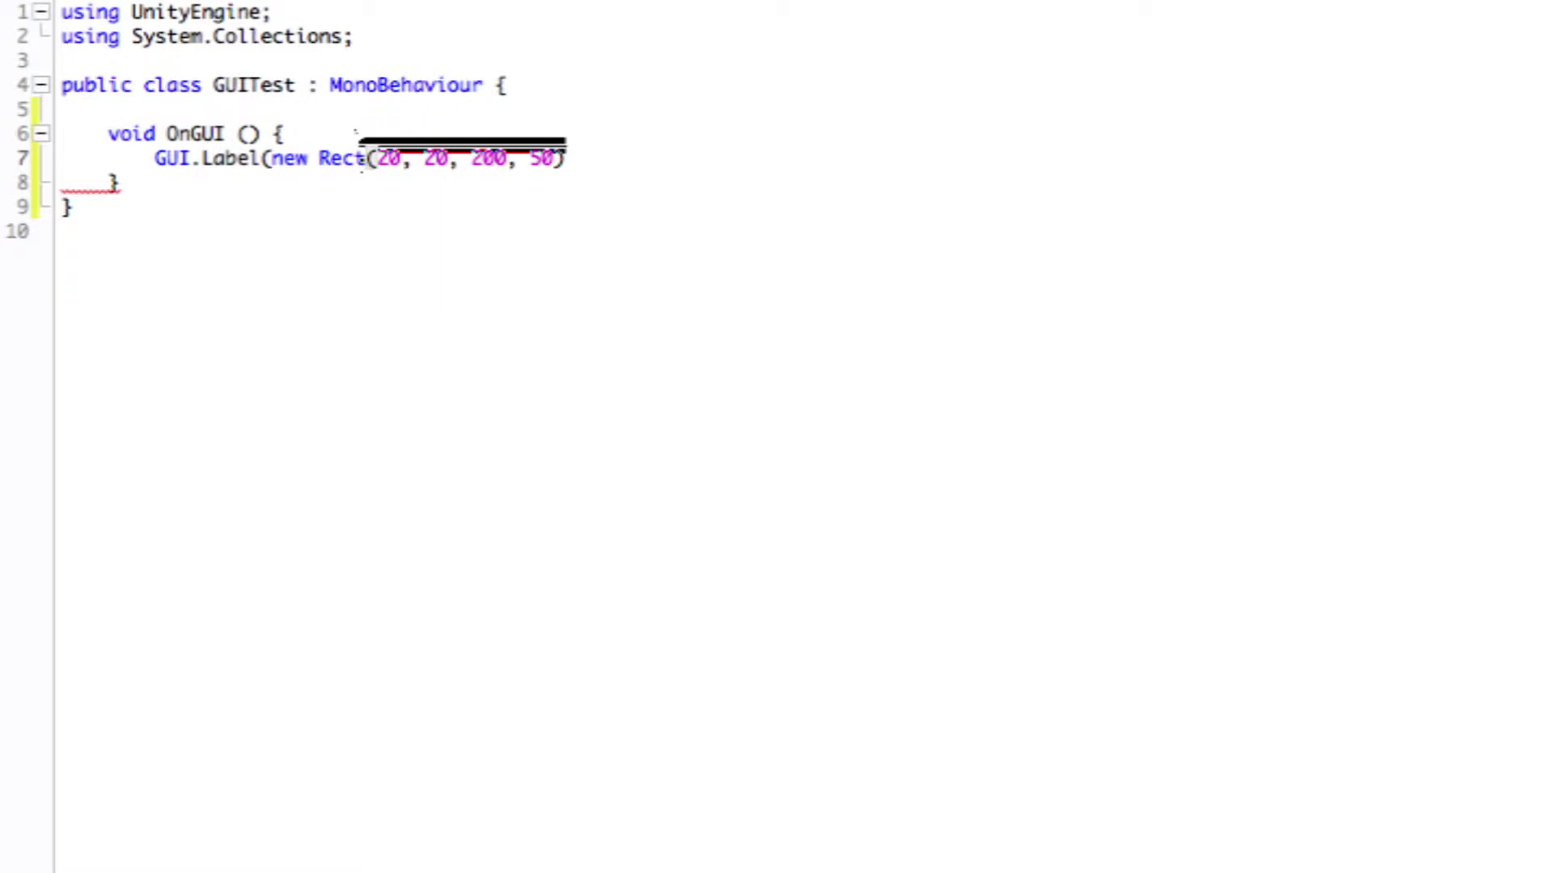
Pick the string overload and give the label the text "Hello World!", closing the call.
{"action": "type", "text": ","}
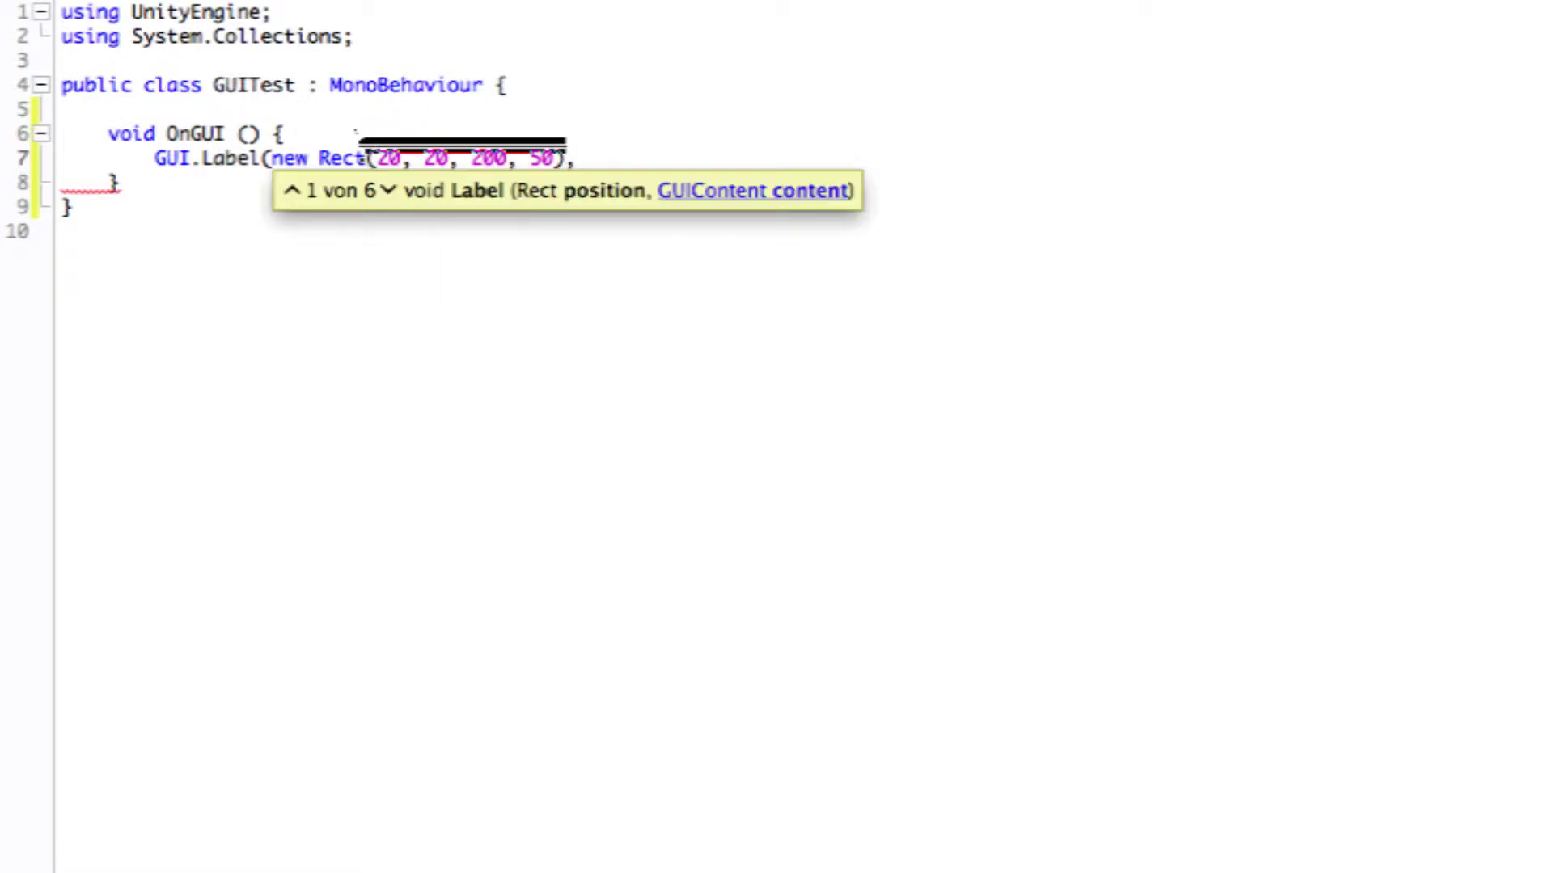
{"action": "key", "text": "Up"}
{"action": "key", "text": "Down"}
{"action": "key", "text": "Down"}
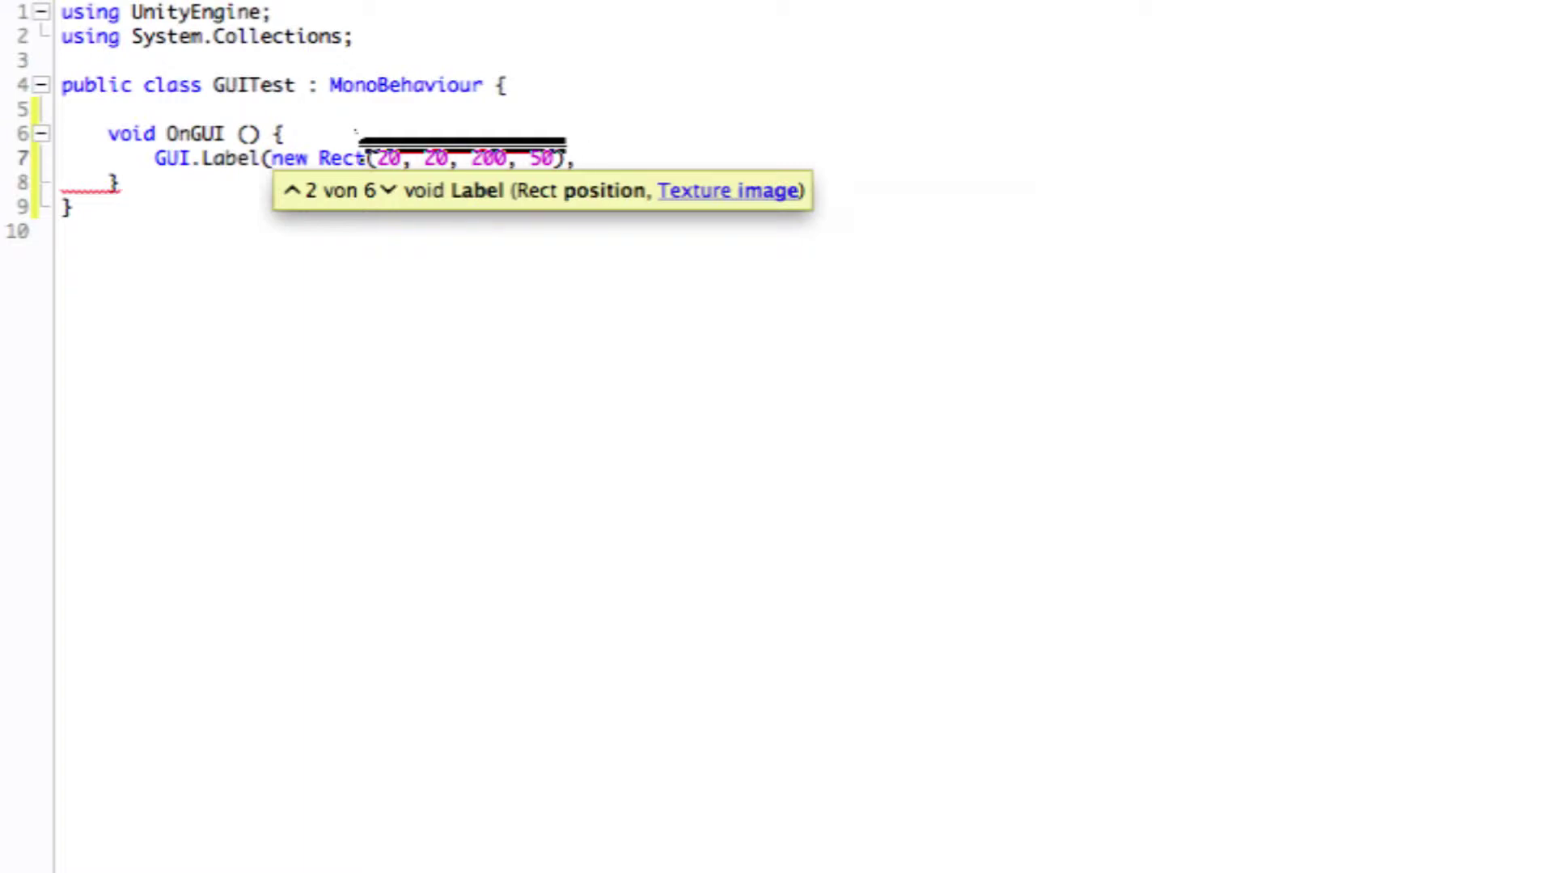
{"action": "key", "text": "Down"}
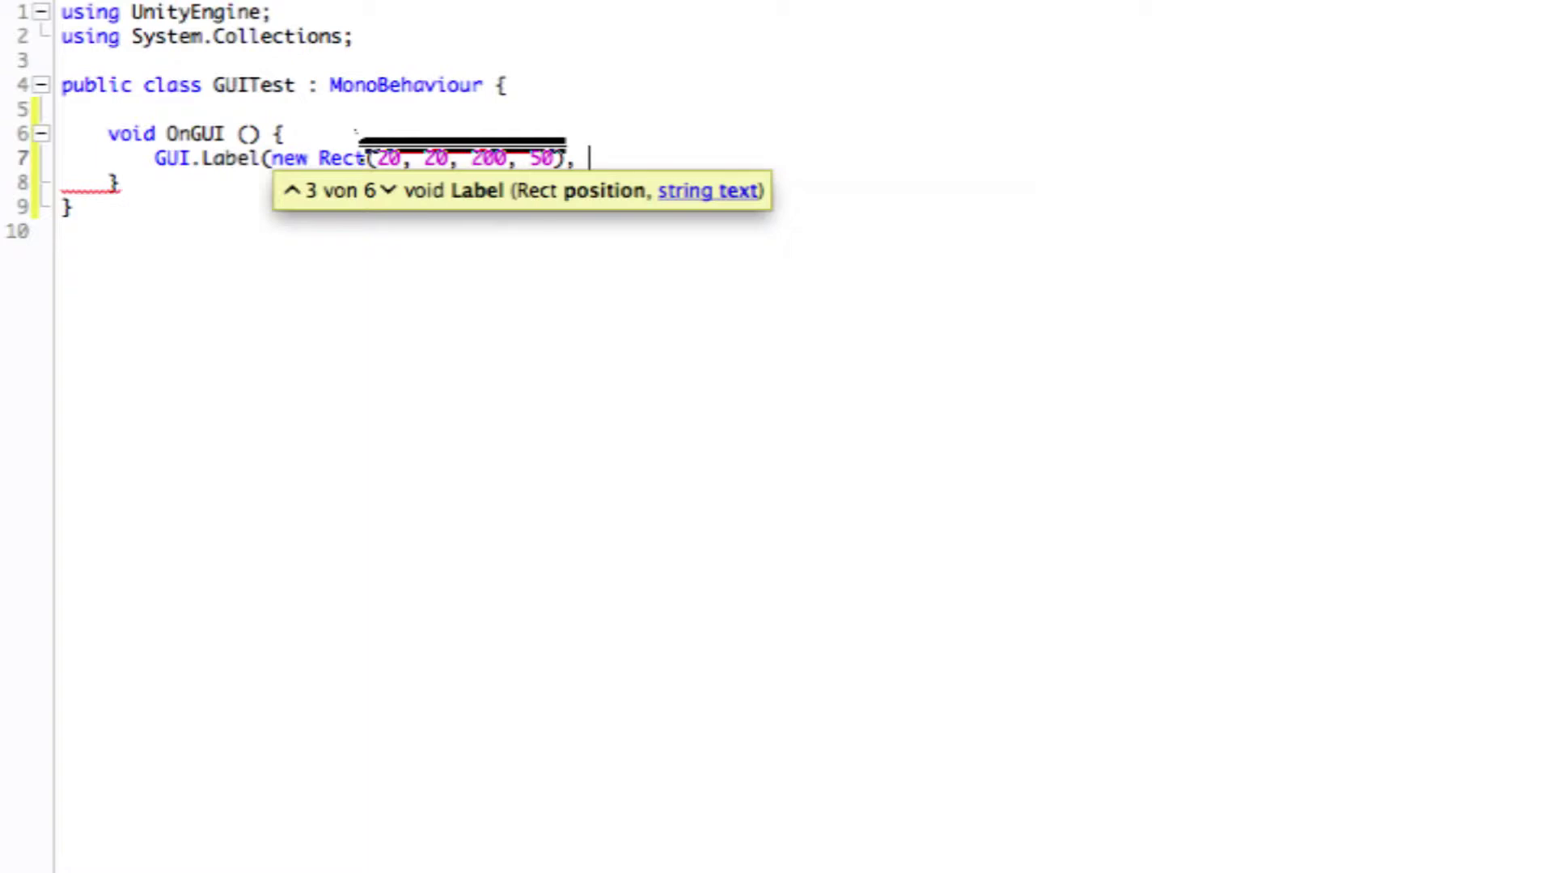
{"action": "key", "text": "Down"}
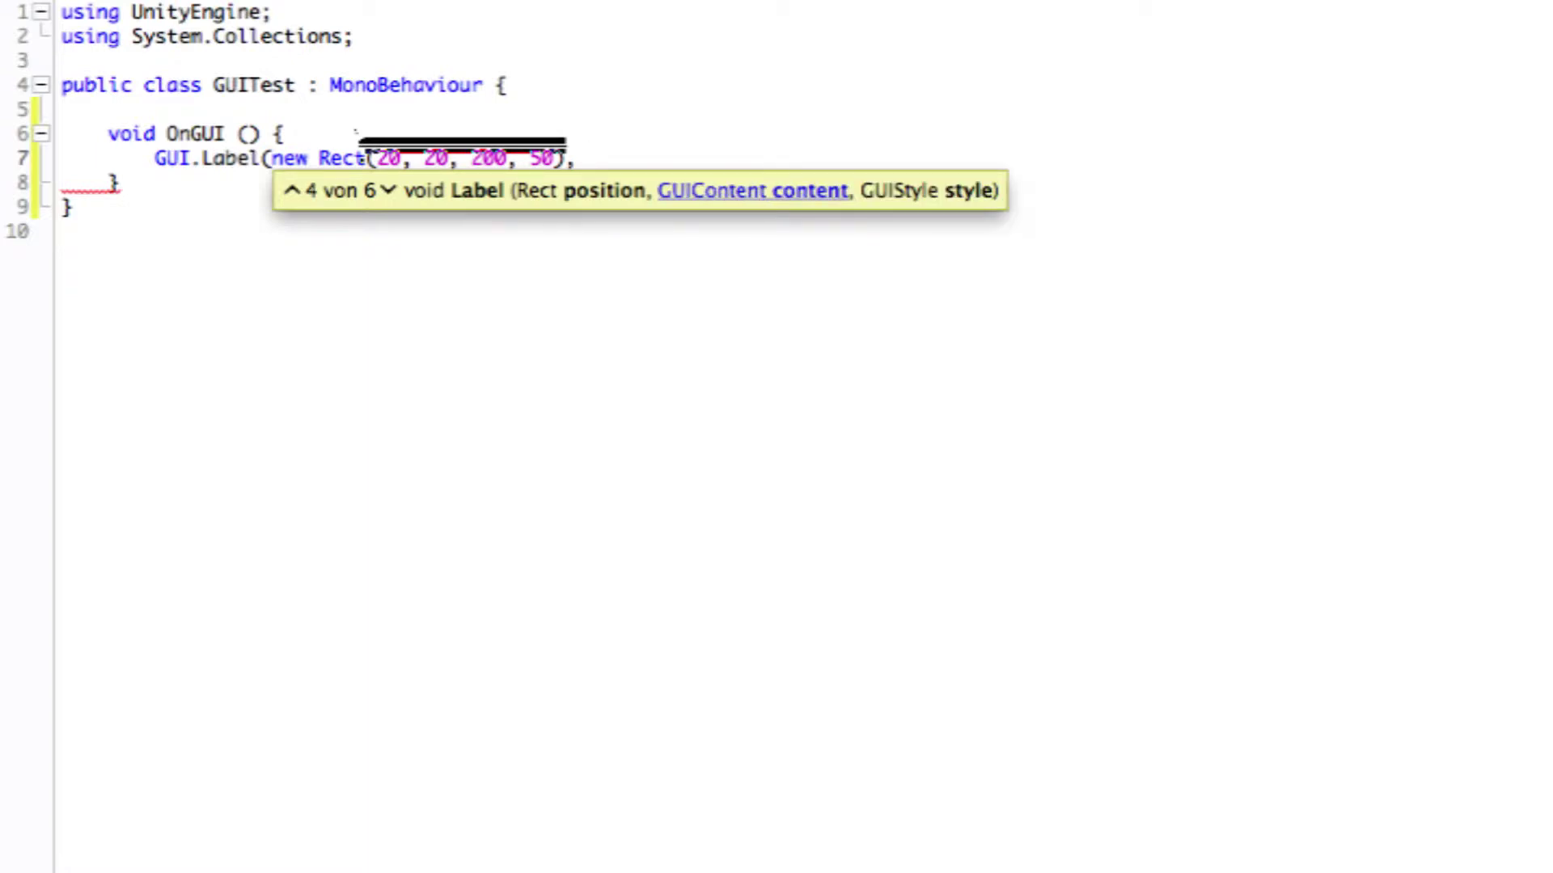
{"action": "key", "text": "Down"}
{"action": "key", "text": "Down"}
{"action": "key", "text": "Up"}
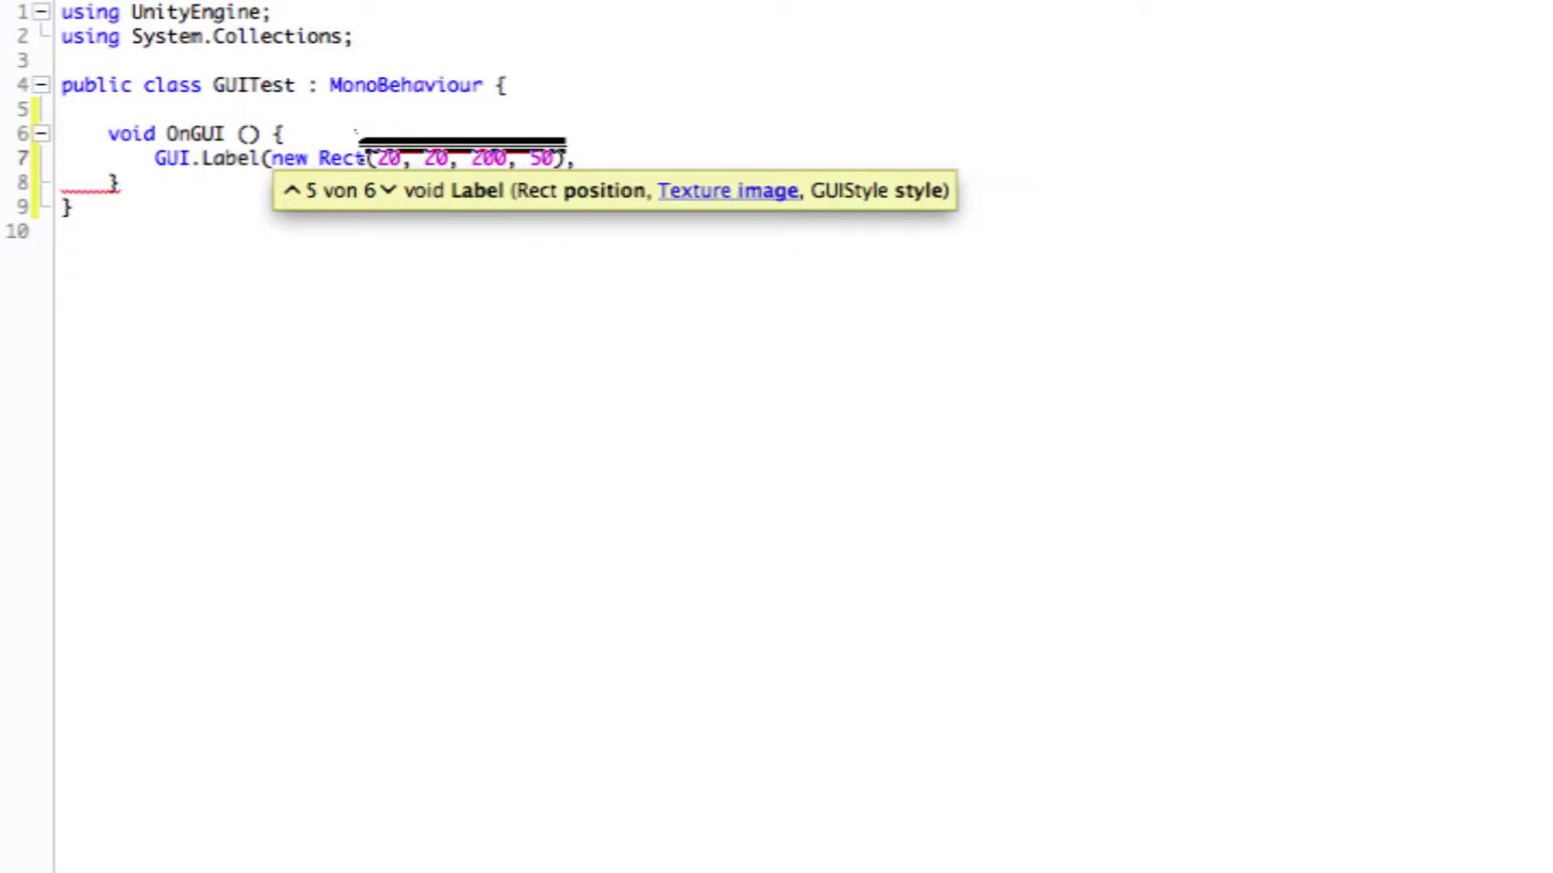
{"action": "key", "text": "Up"}
{"action": "key", "text": "Up"}
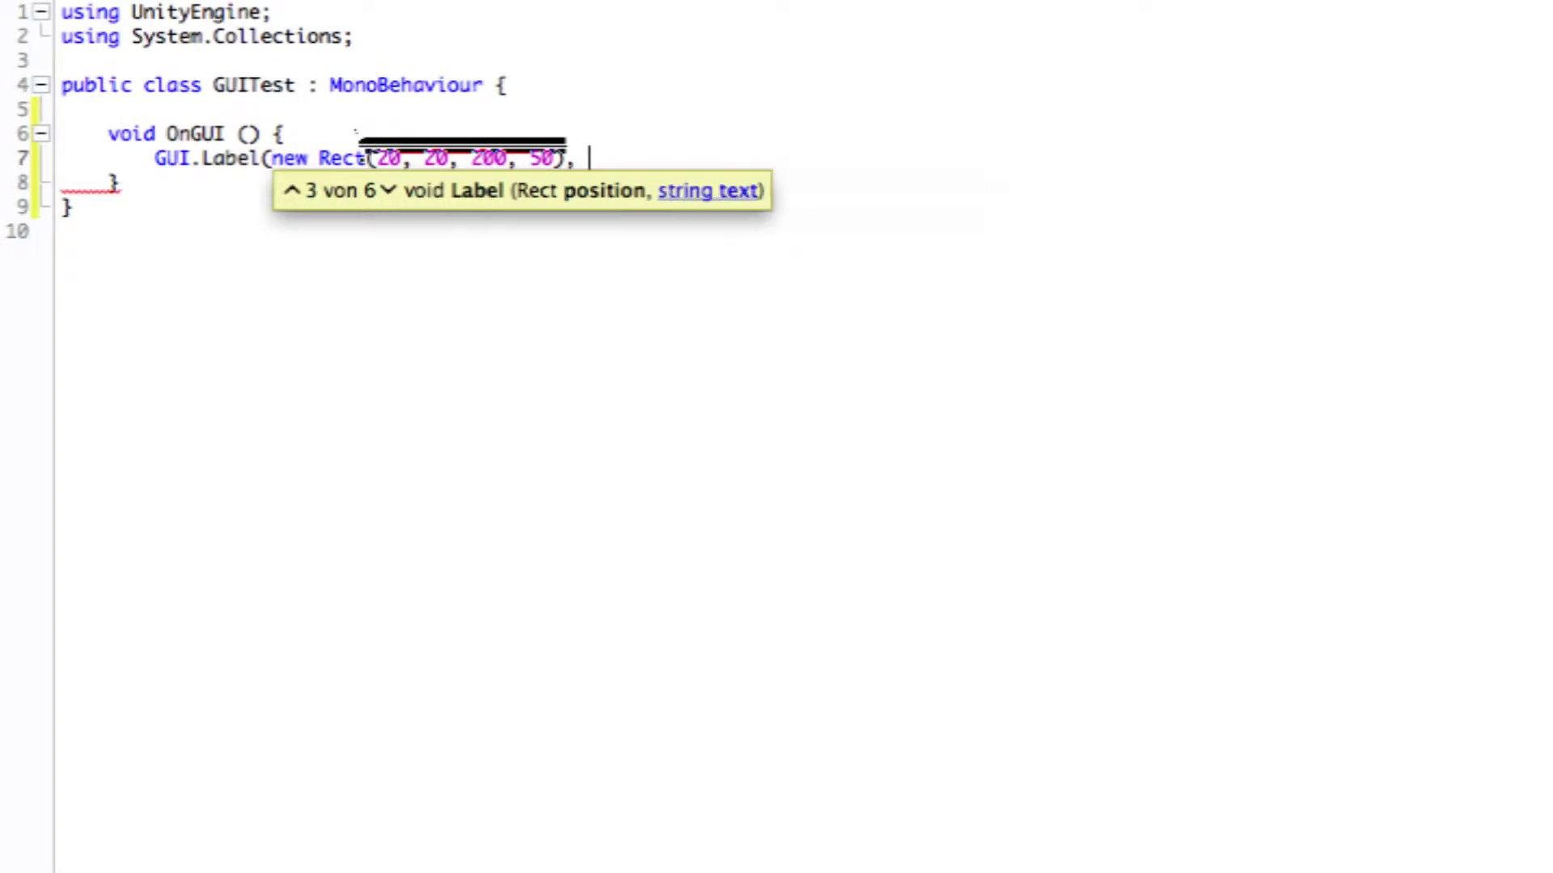
{"action": "type", "text": "\"\""}
{"action": "type", "text": ");"}
{"action": "key", "text": "Left"}
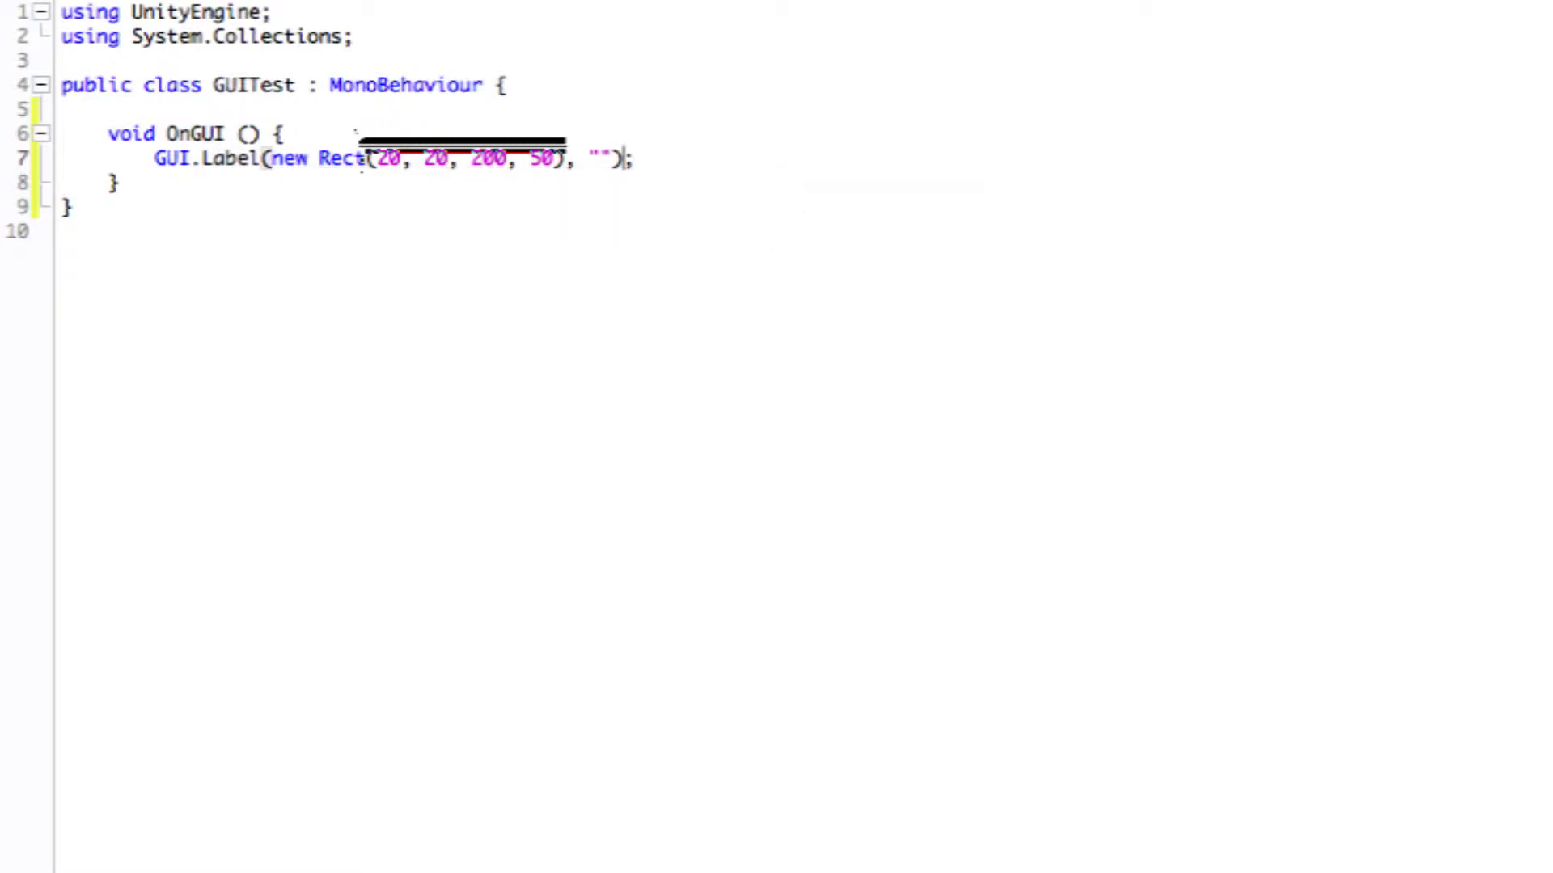
{"action": "key", "text": "Left"}
{"action": "key", "text": "Left"}
{"action": "type", "text": "He"}
{"action": "type", "text": "llo World!"}
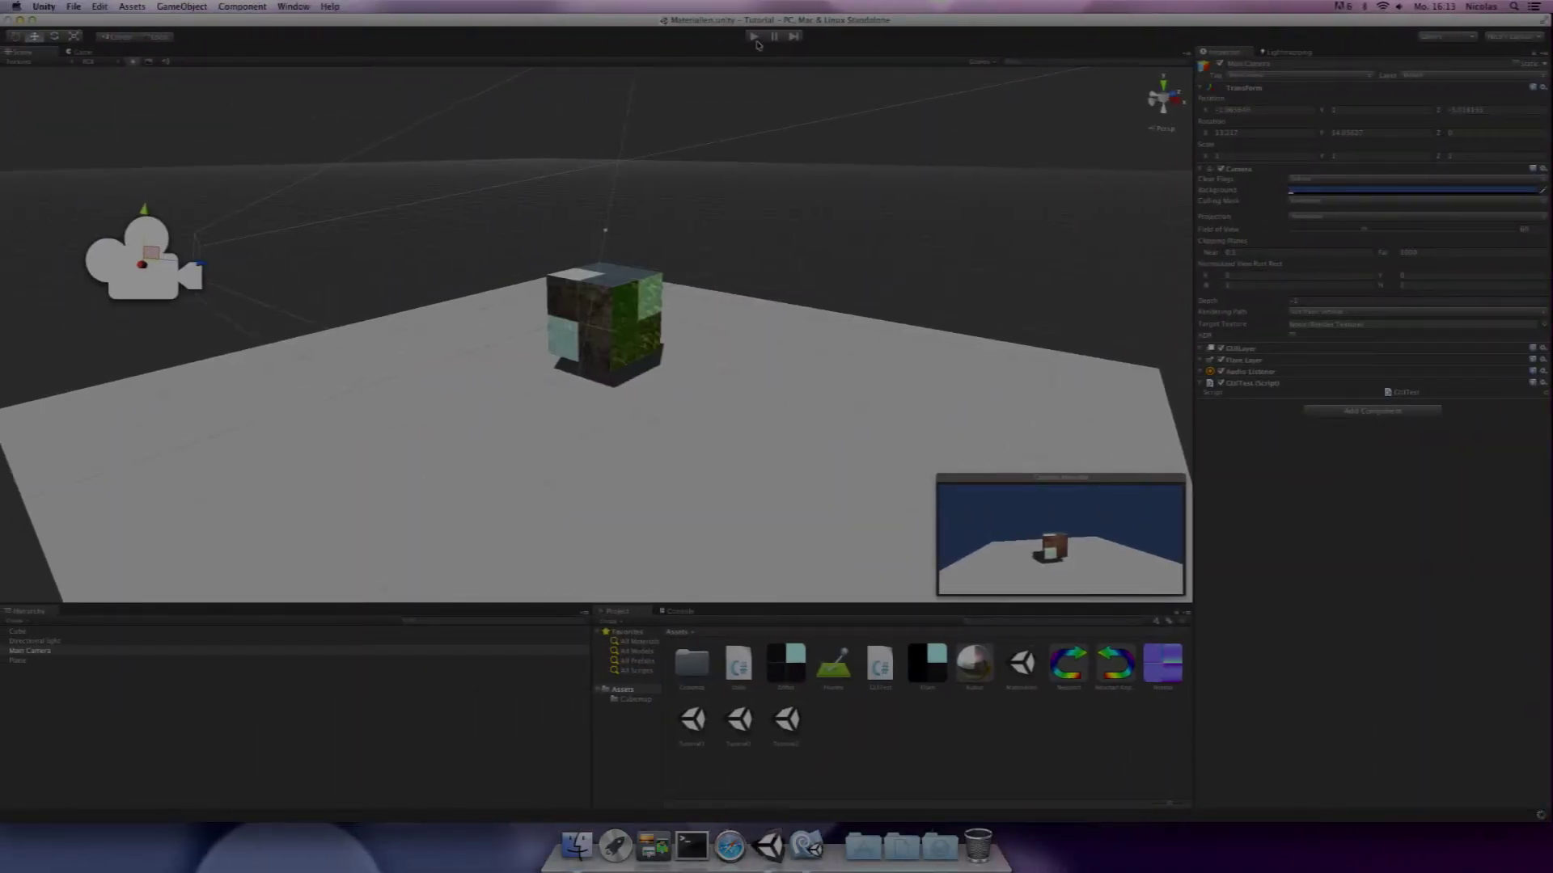
Play the scene to preview the Hello World! label over the game view.
{"action": "left_click", "coordinate": [753, 37]}
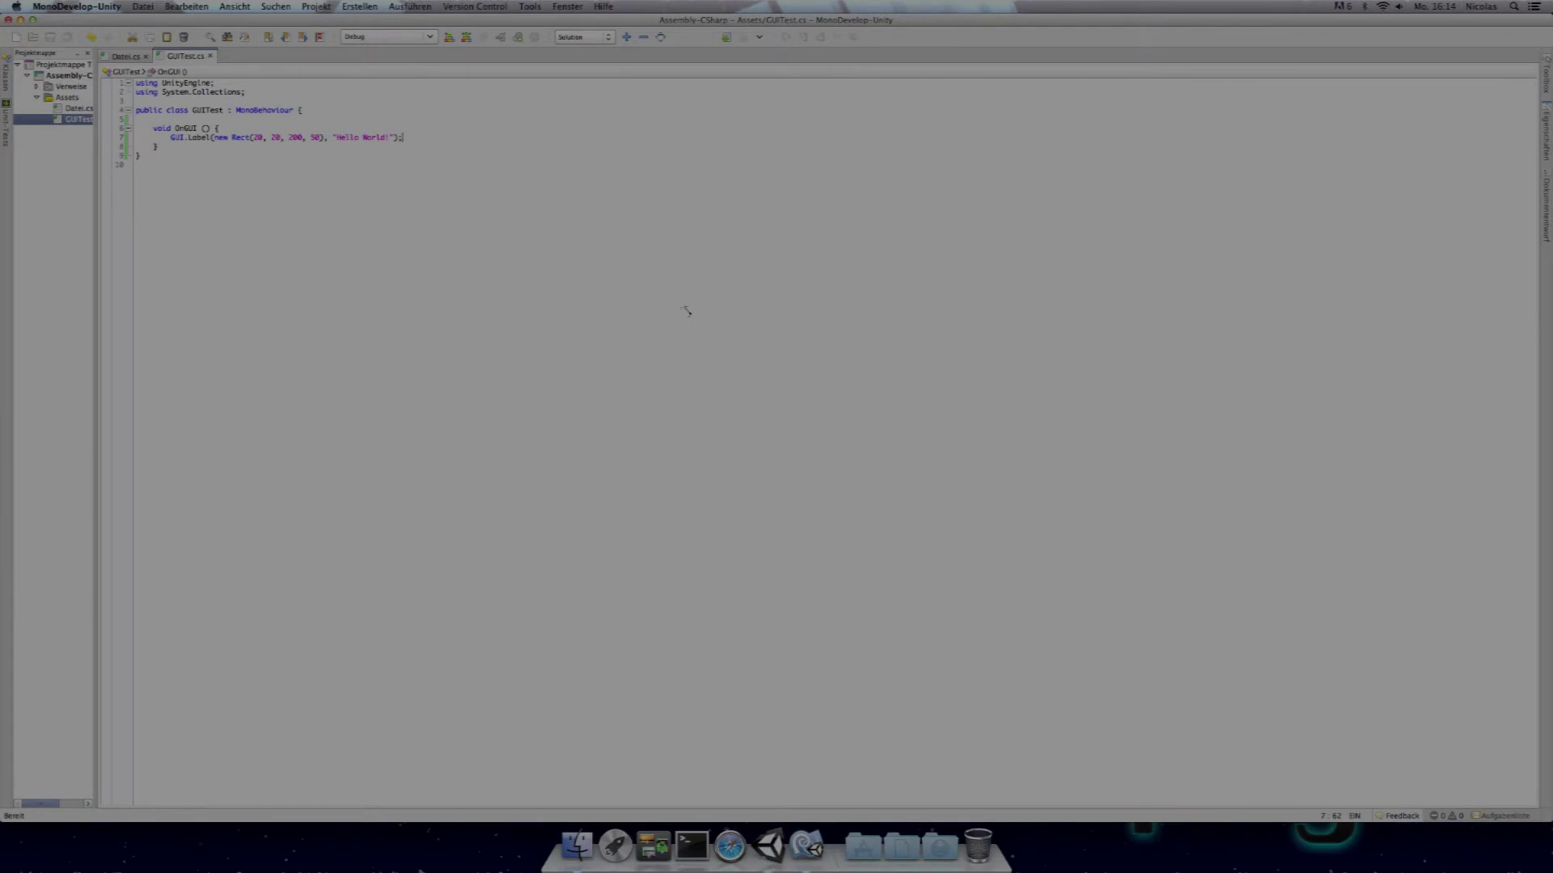
Start a GUI.Button( call on a new line below the Hello World! label.
{"action": "key", "text": "Return"}
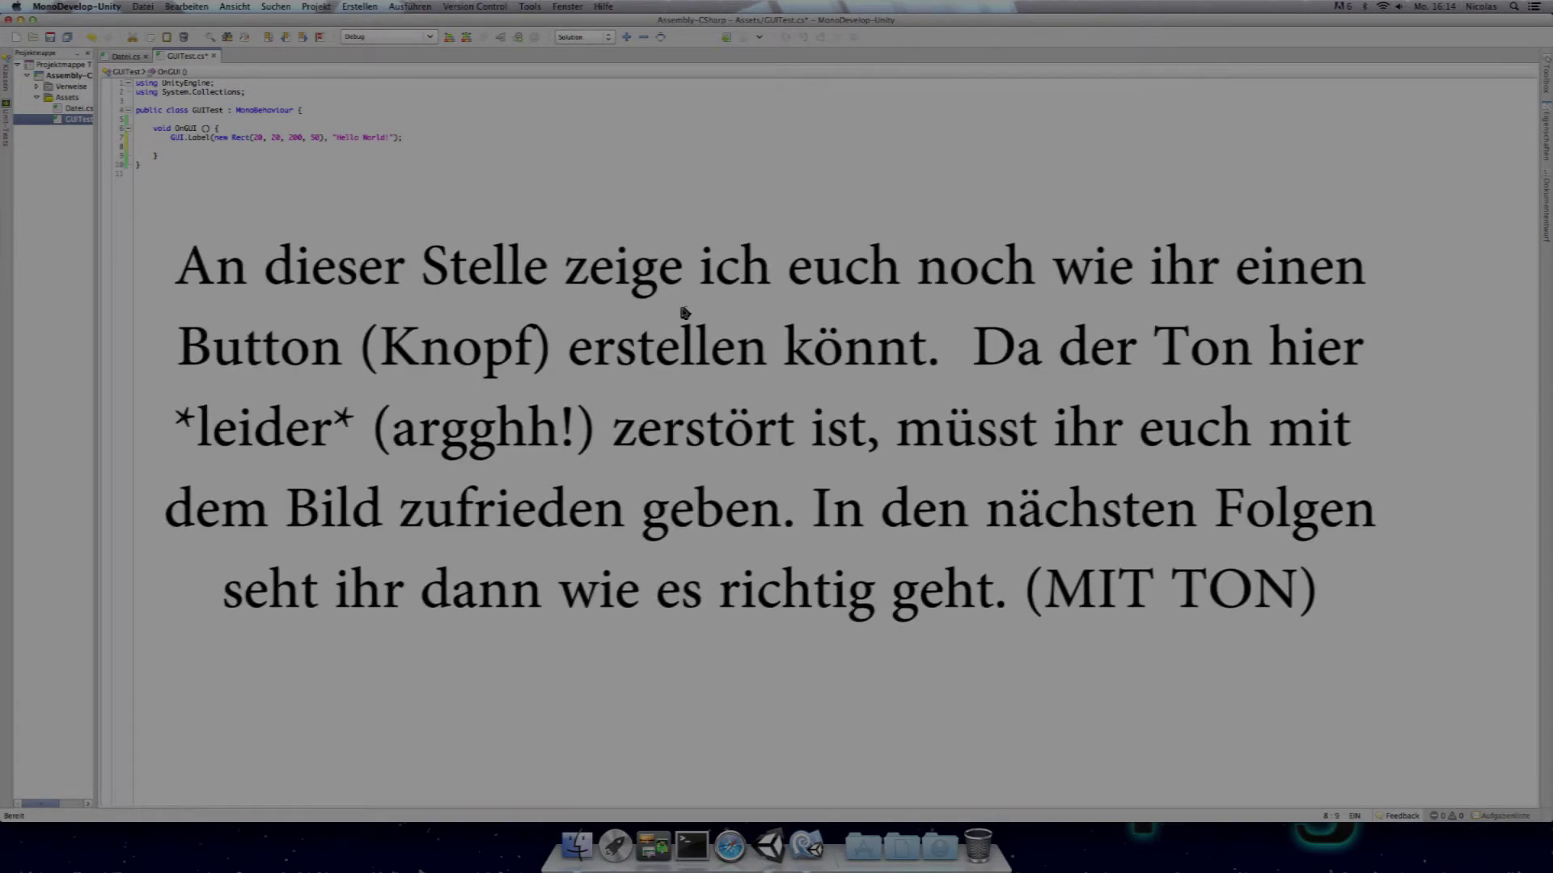
{"action": "type", "text": "GUI"}
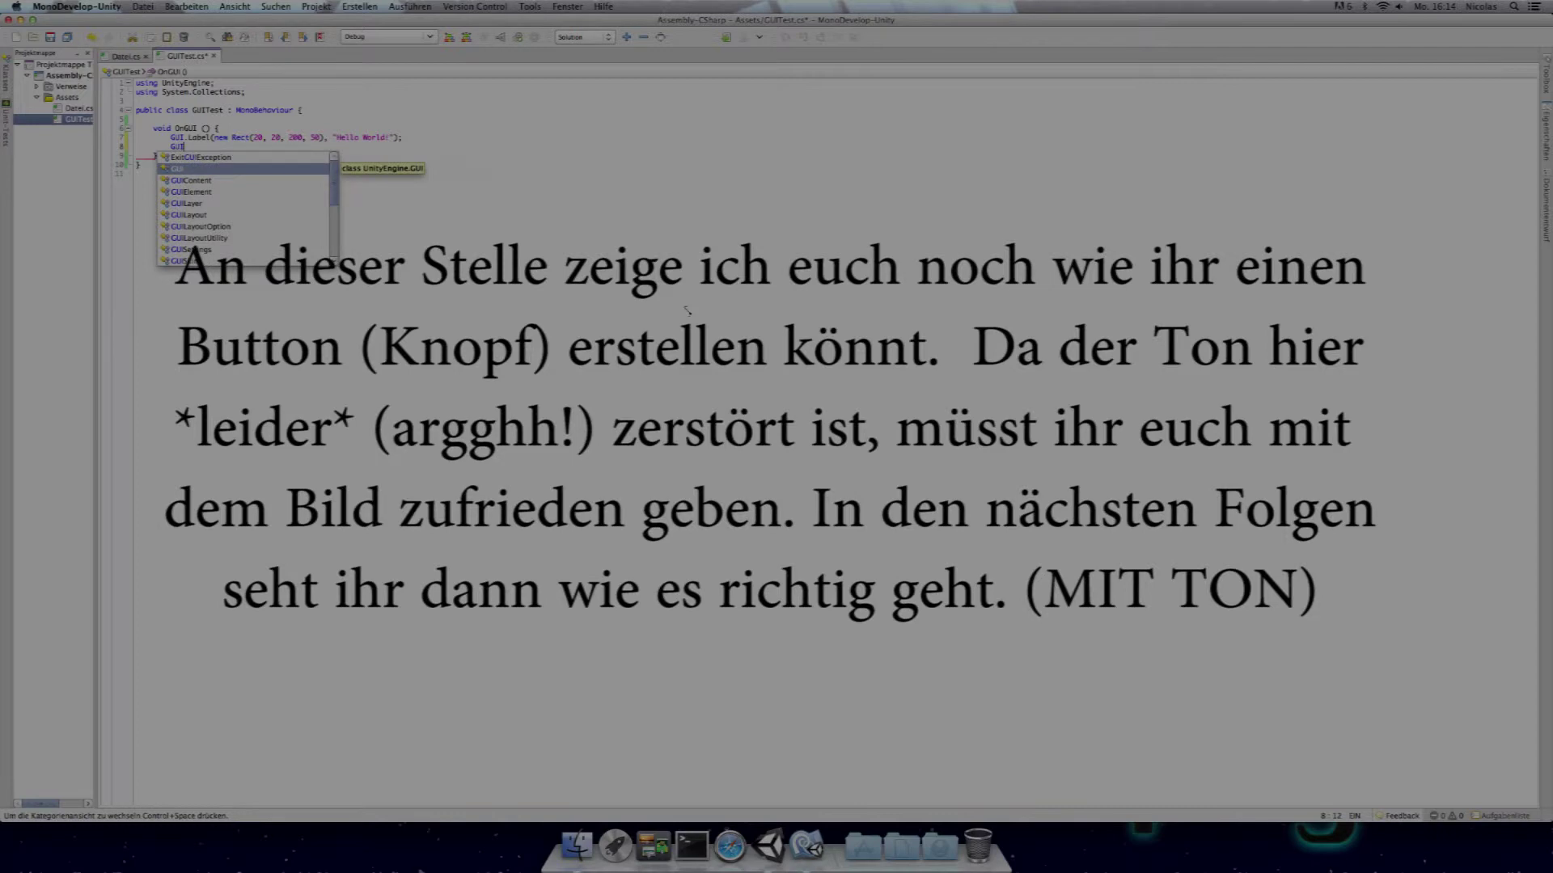
{"action": "type", "text": "."}
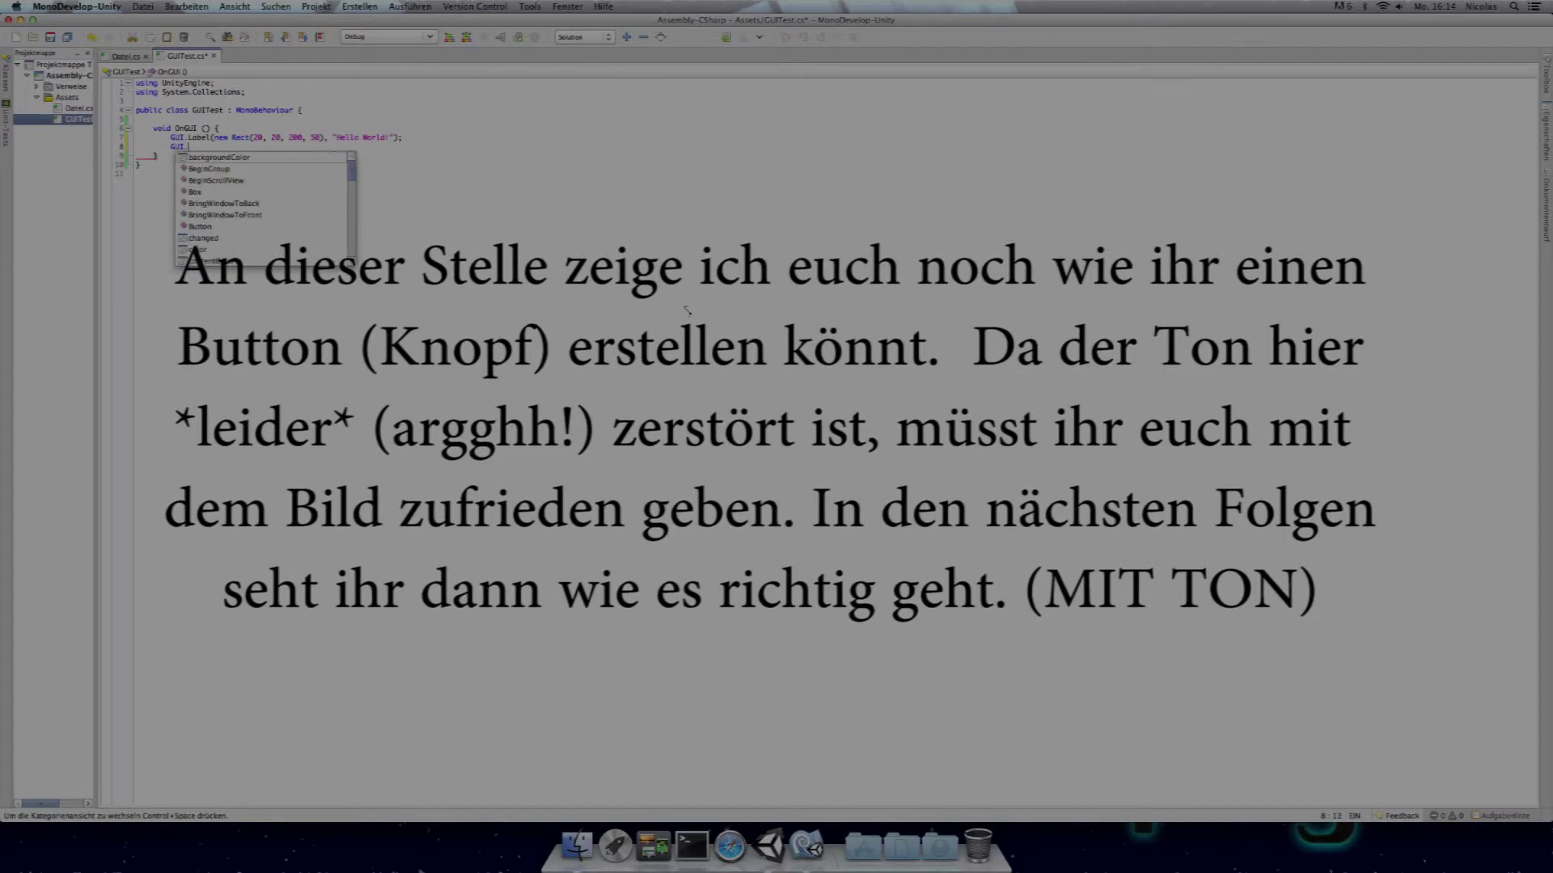
{"action": "type", "text": "Bu"}
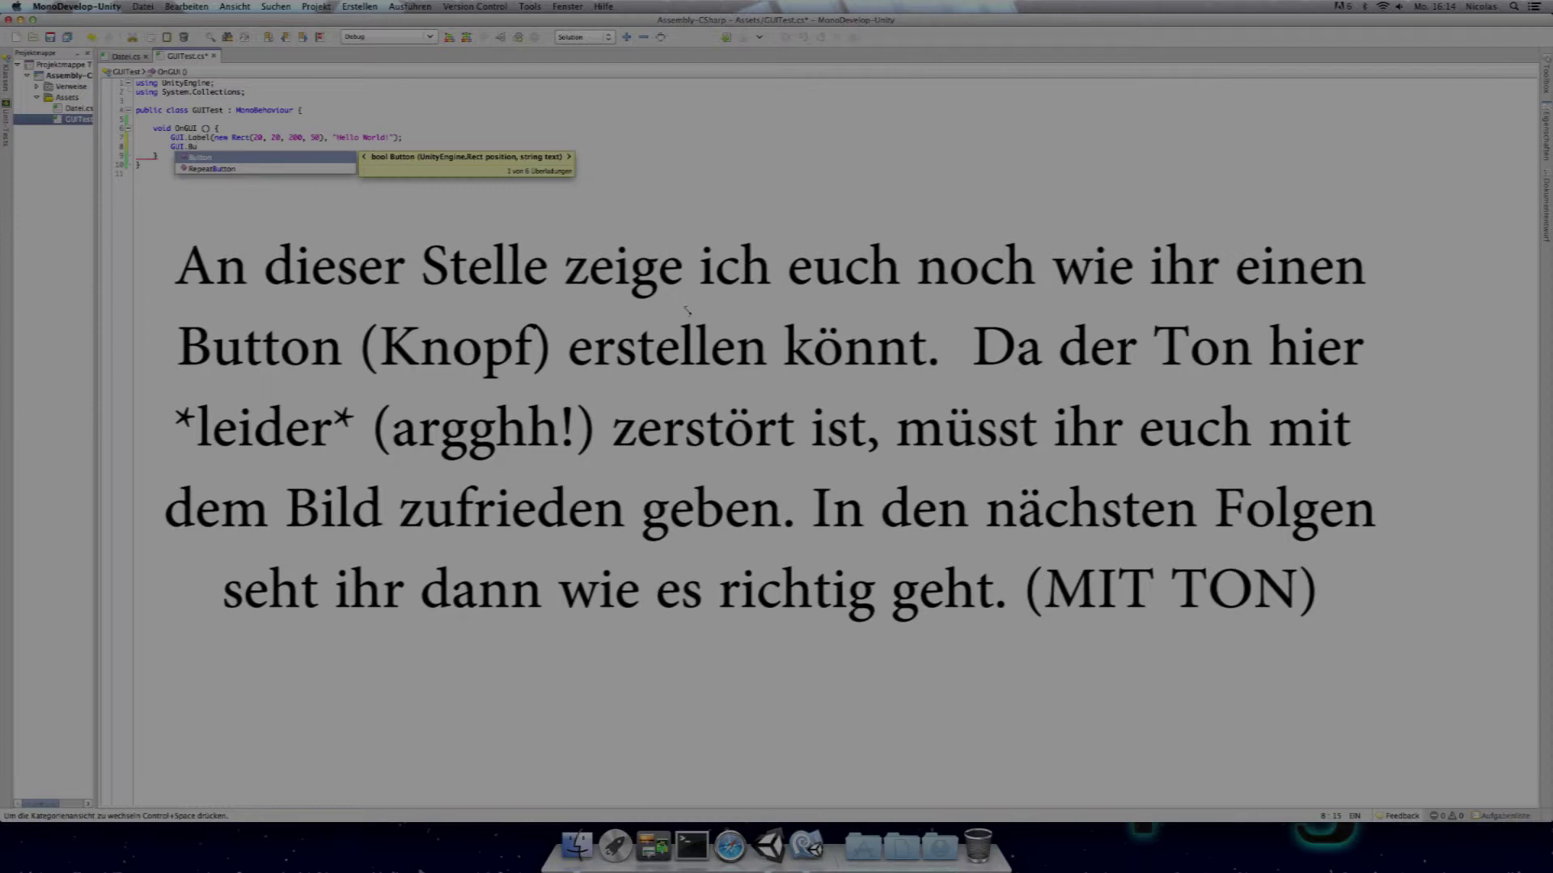
{"action": "key", "text": "Return"}
{"action": "type", "text": "("}
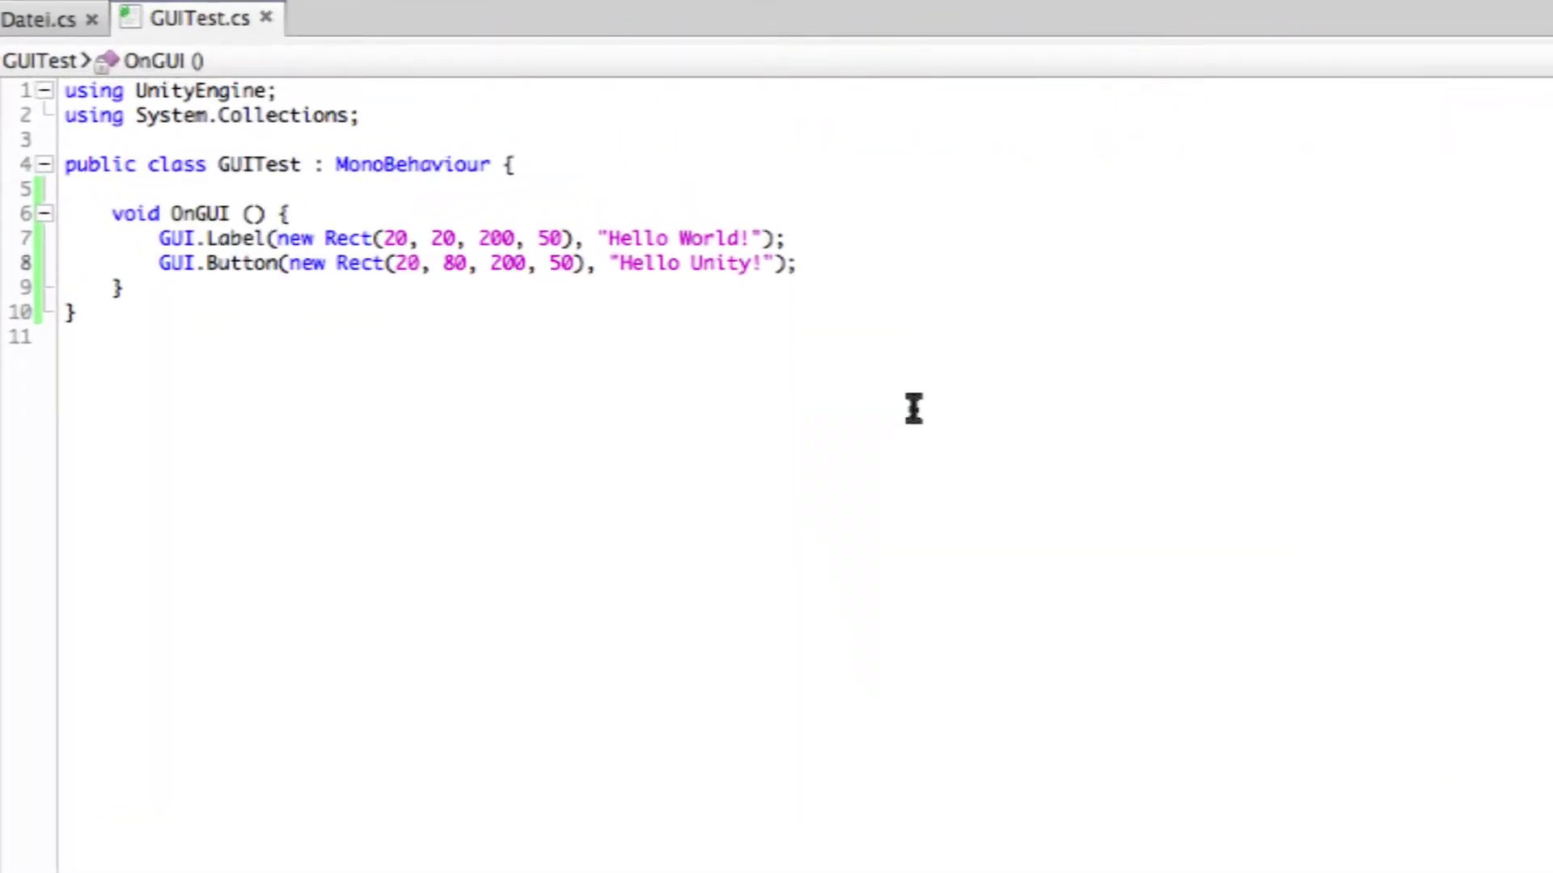
Wrap the Hello Unity! button call in an if condition with an empty brace block.
{"action": "key", "text": "BackSpace"}
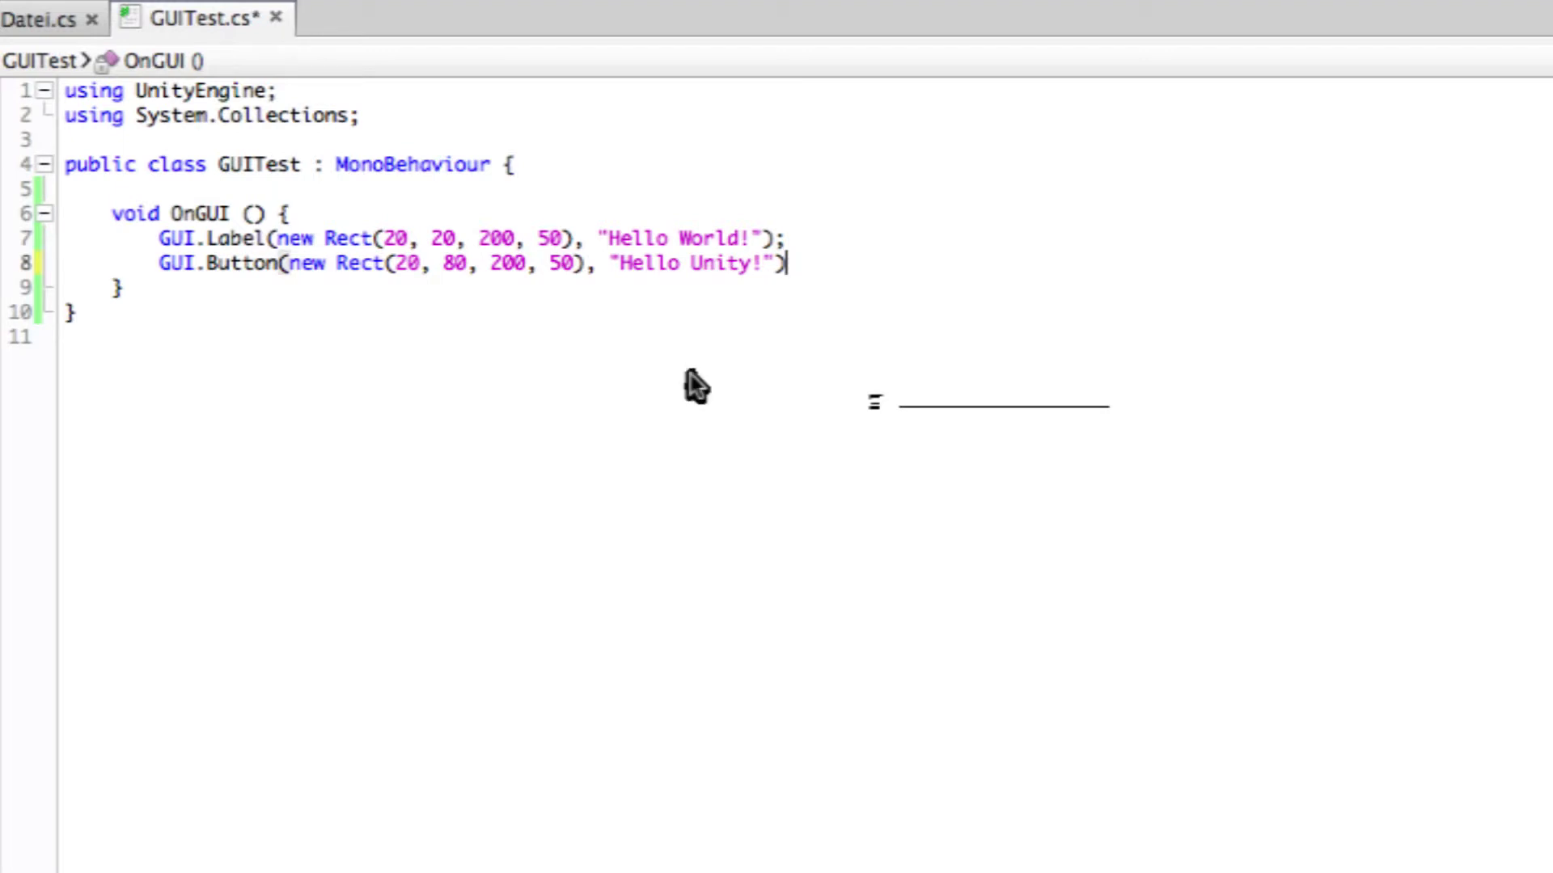
{"action": "left_click", "coordinate": [158, 264]}
{"action": "type", "text": "if ("}
{"action": "left_click", "coordinate": [845, 262]}
{"action": "type", "text": ")"}
{"action": "key", "text": "Return"}
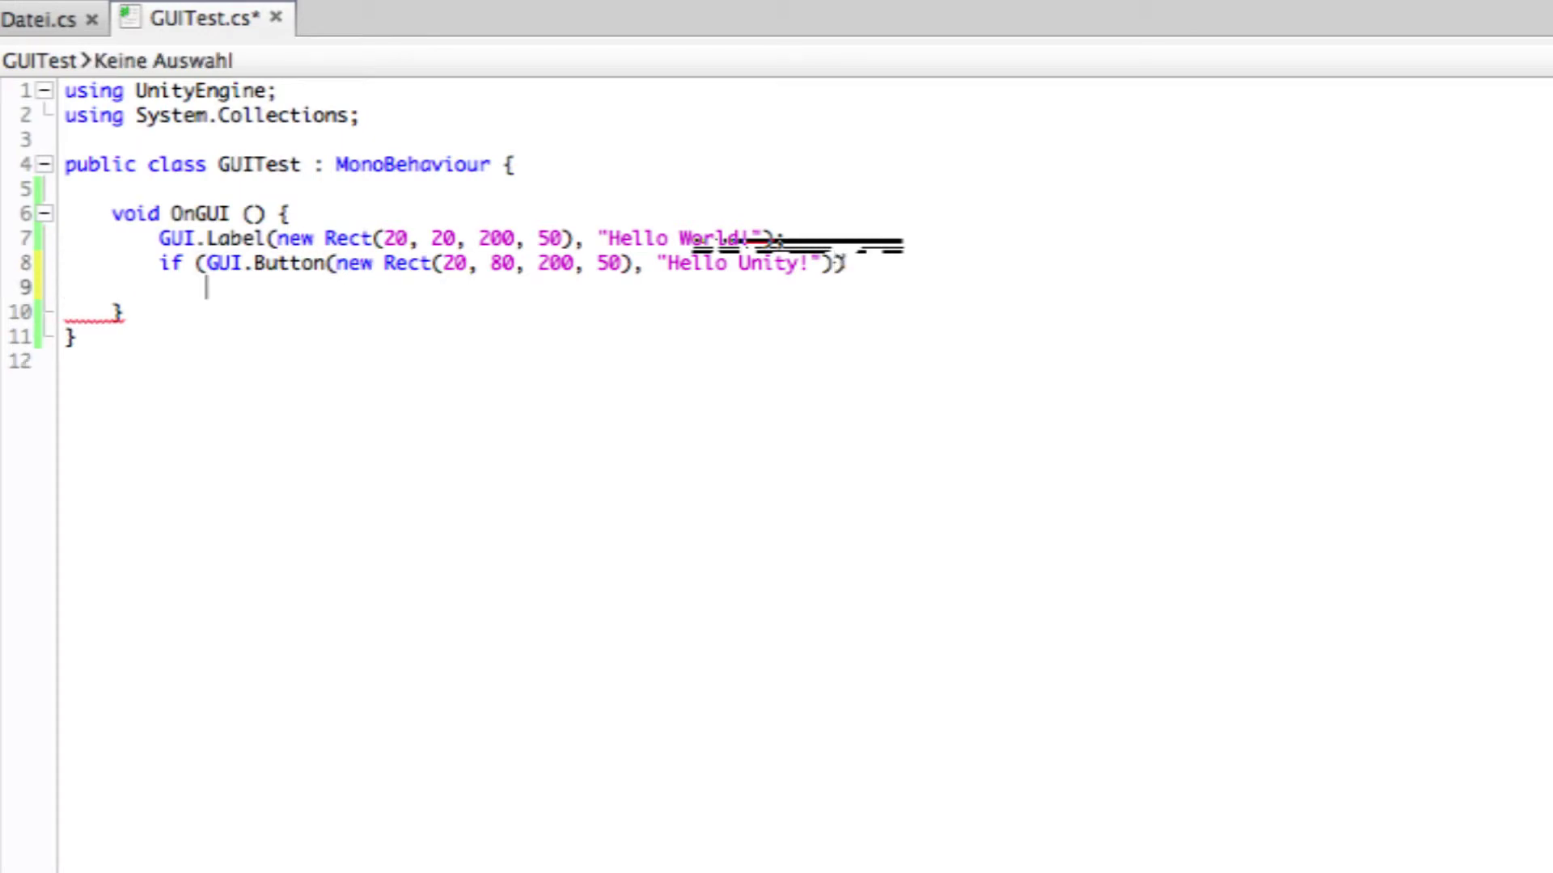
{"action": "type", "text": "{"}
{"action": "key", "text": "Return"}
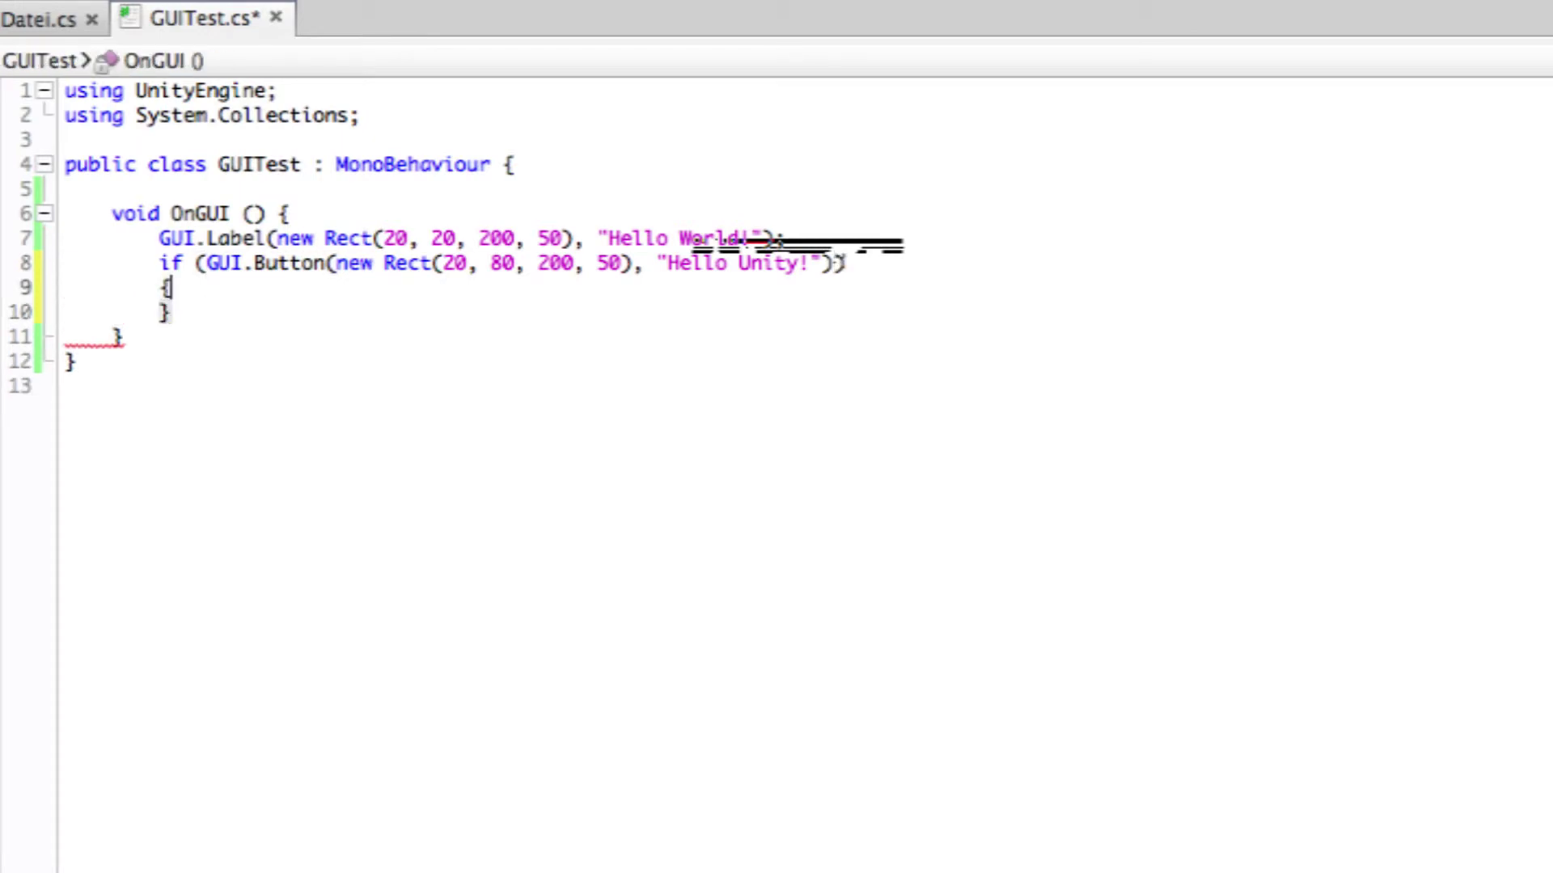
Add Debug.Log("Hallo!"); inside the if block and save GUITest.cs.
{"action": "type", "text": "Deu"}
{"action": "key", "text": "BackSpace"}
{"action": "type", "text": "p"}
{"action": "key", "text": "BackSpace"}
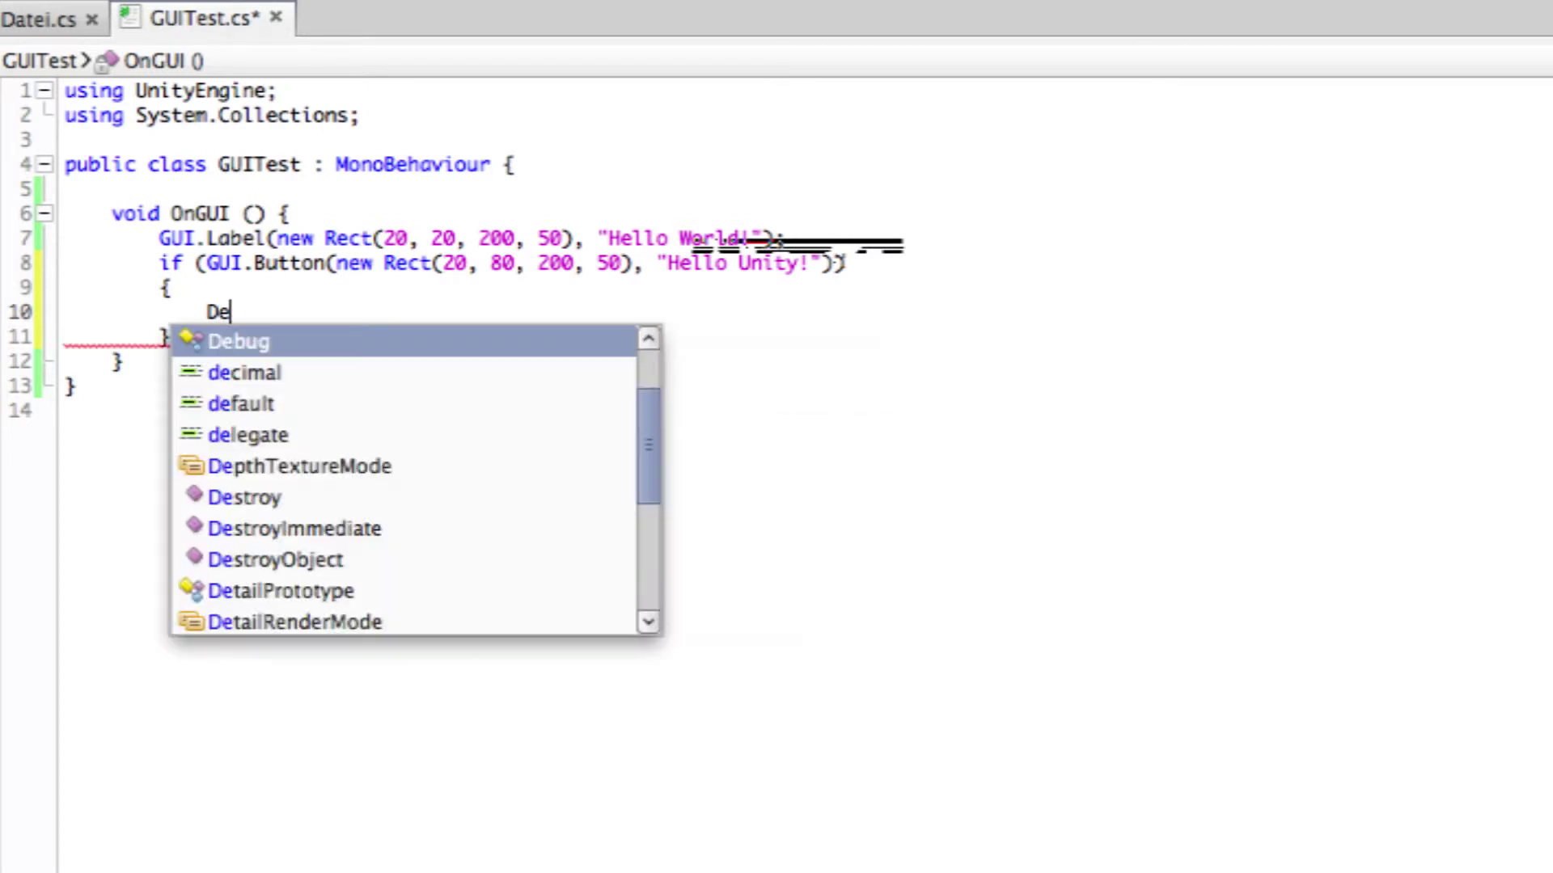
{"action": "type", "text": "bug.Lo"}
{"action": "key", "text": "Return"}
{"action": "type", "text": "(\""}
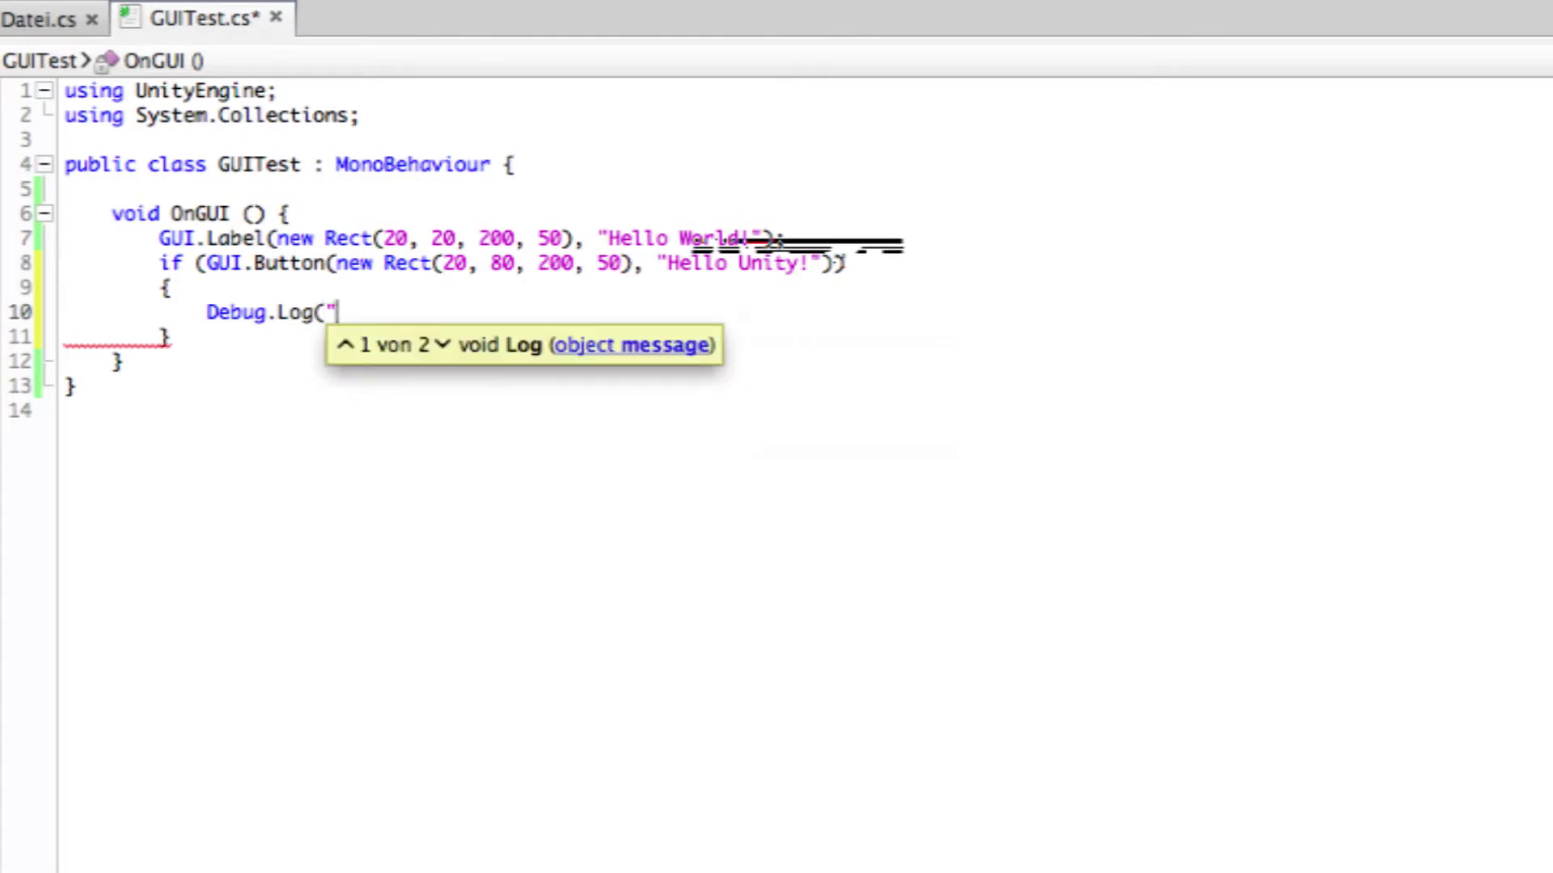
{"action": "type", "text": "Hallo!\""}
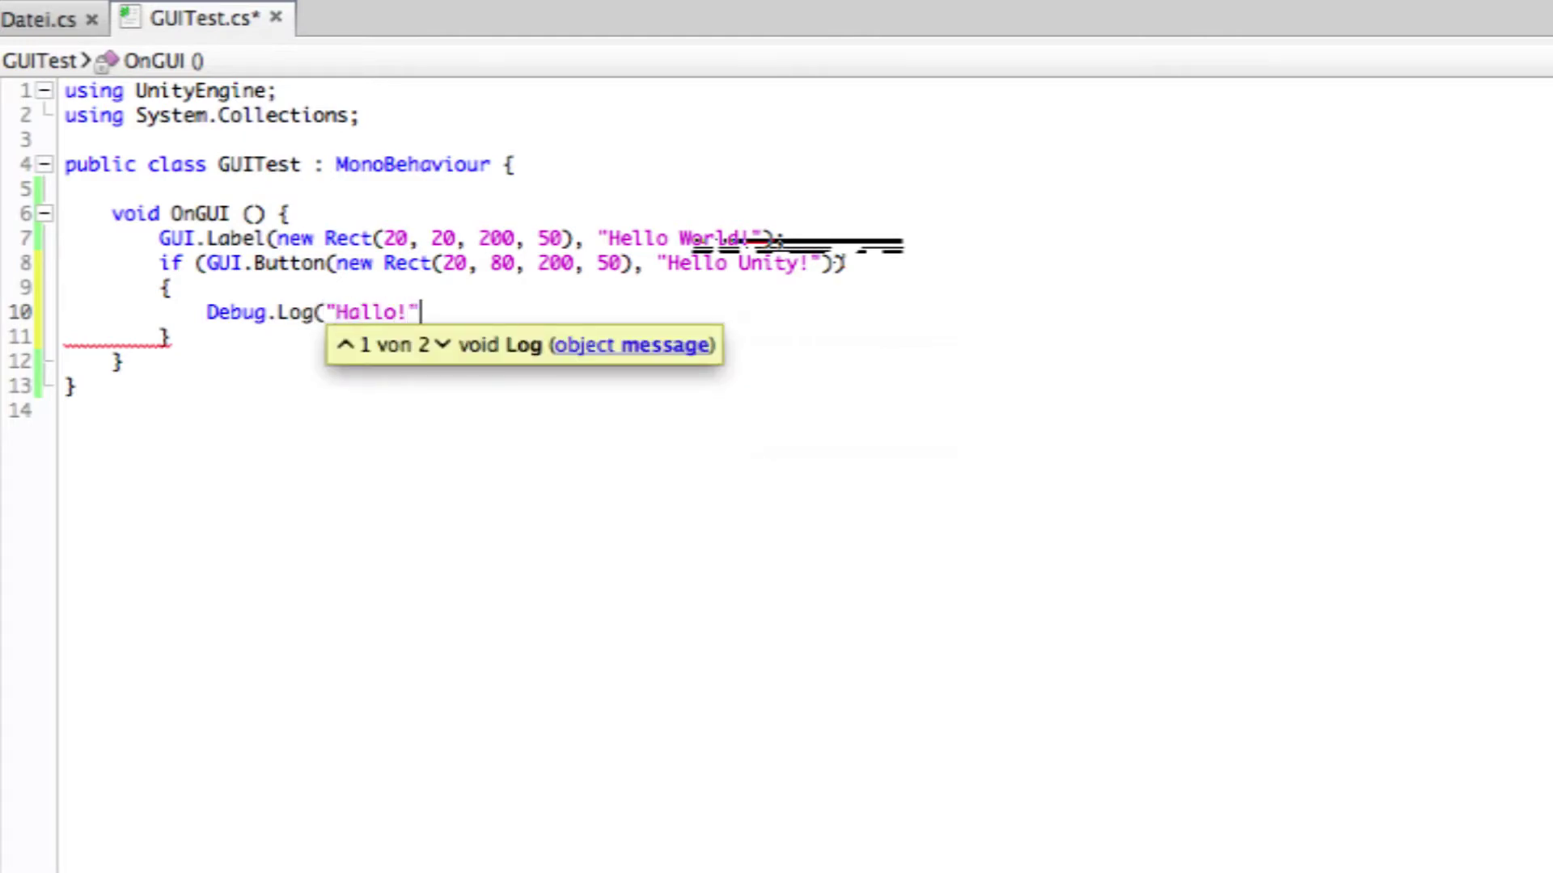
{"action": "type", "text": ");"}
{"action": "key", "text": "super+s"}
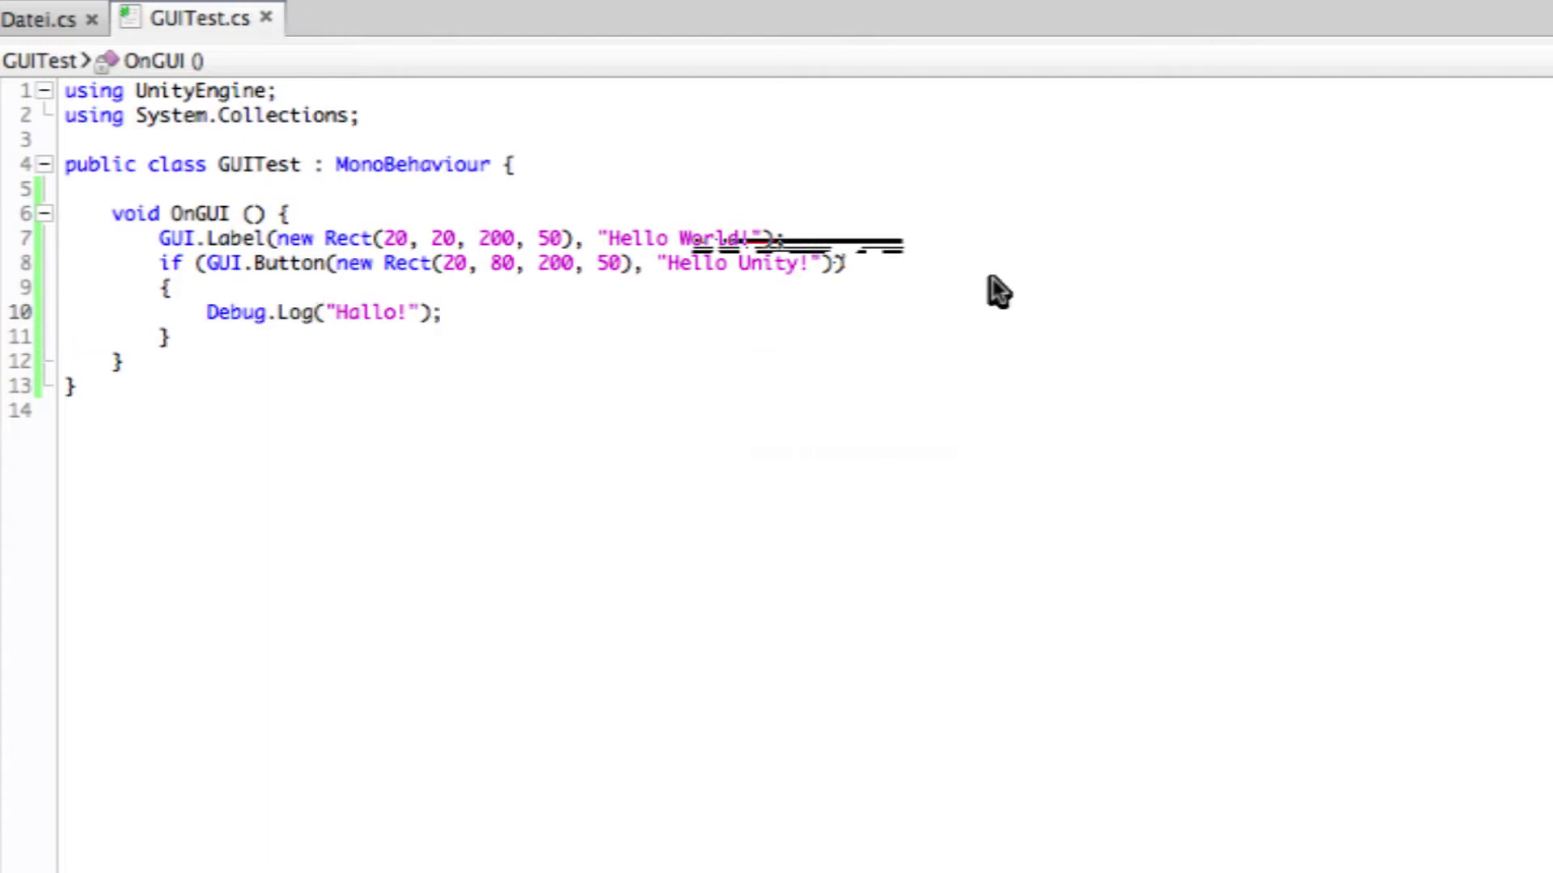
{"action": "key", "text": "super+Tab"}
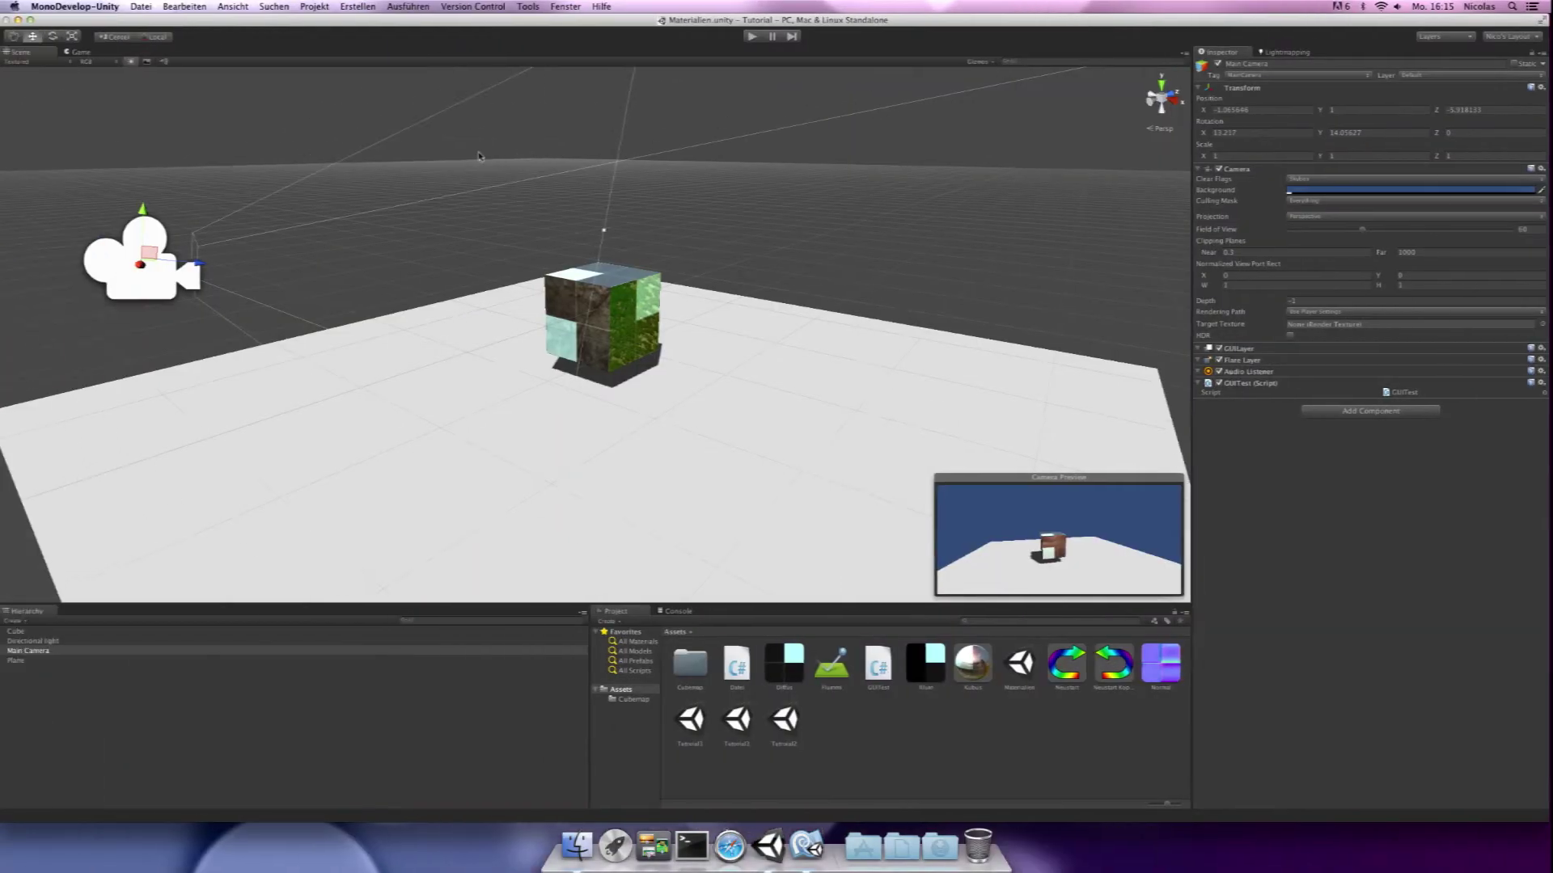
Run the scene, confirm Hello Unity! logs Hallo! in the Console, then stop and return to MonoDevelop.
{"action": "left_click", "coordinate": [754, 37]}
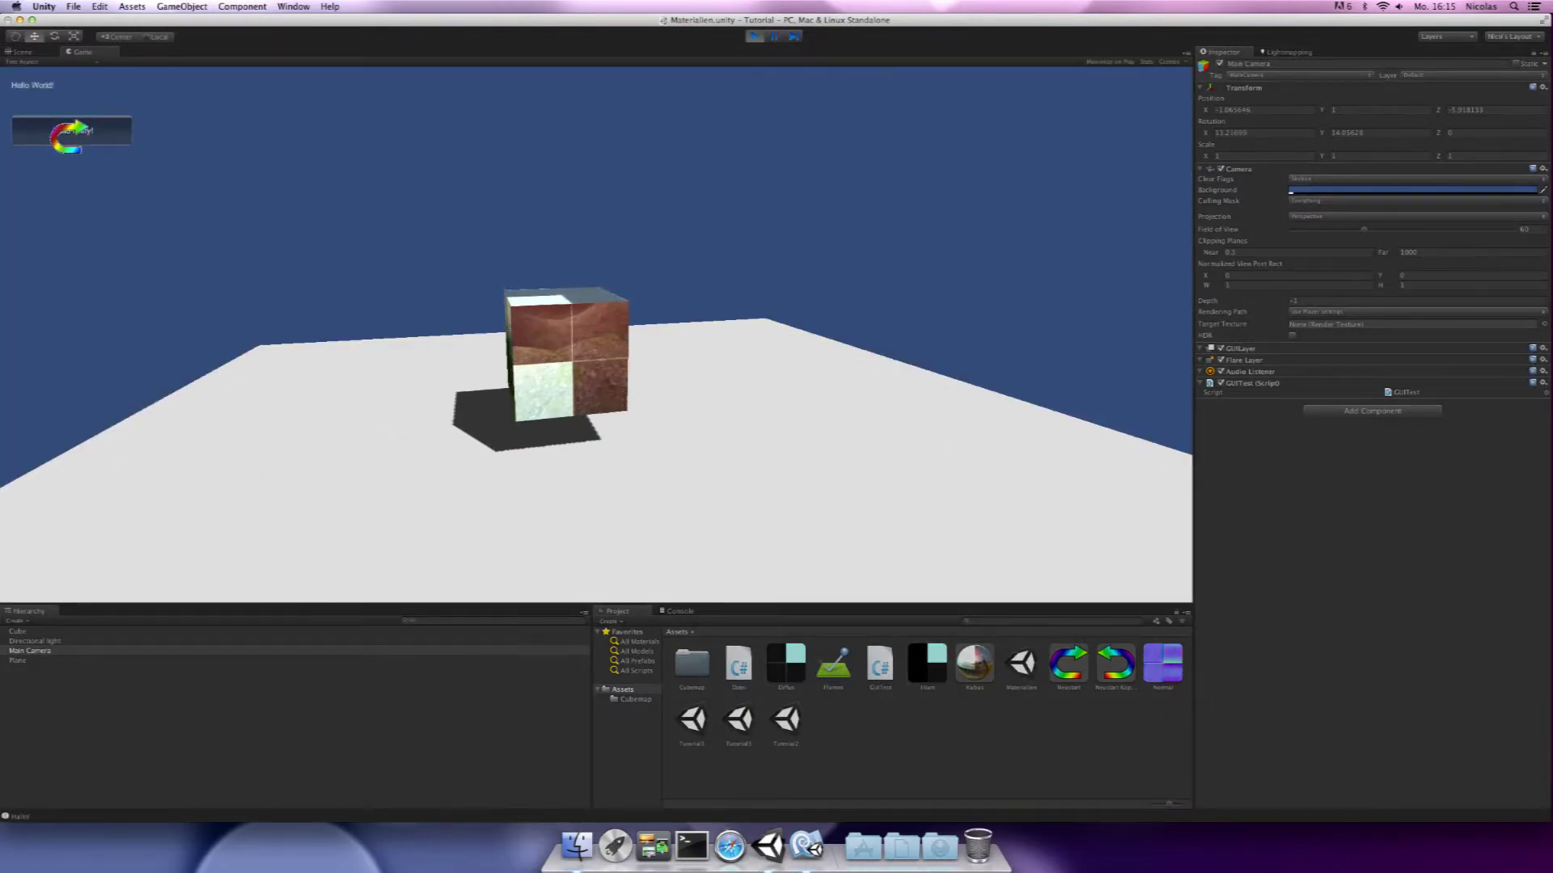
{"action": "left_click", "coordinate": [677, 611]}
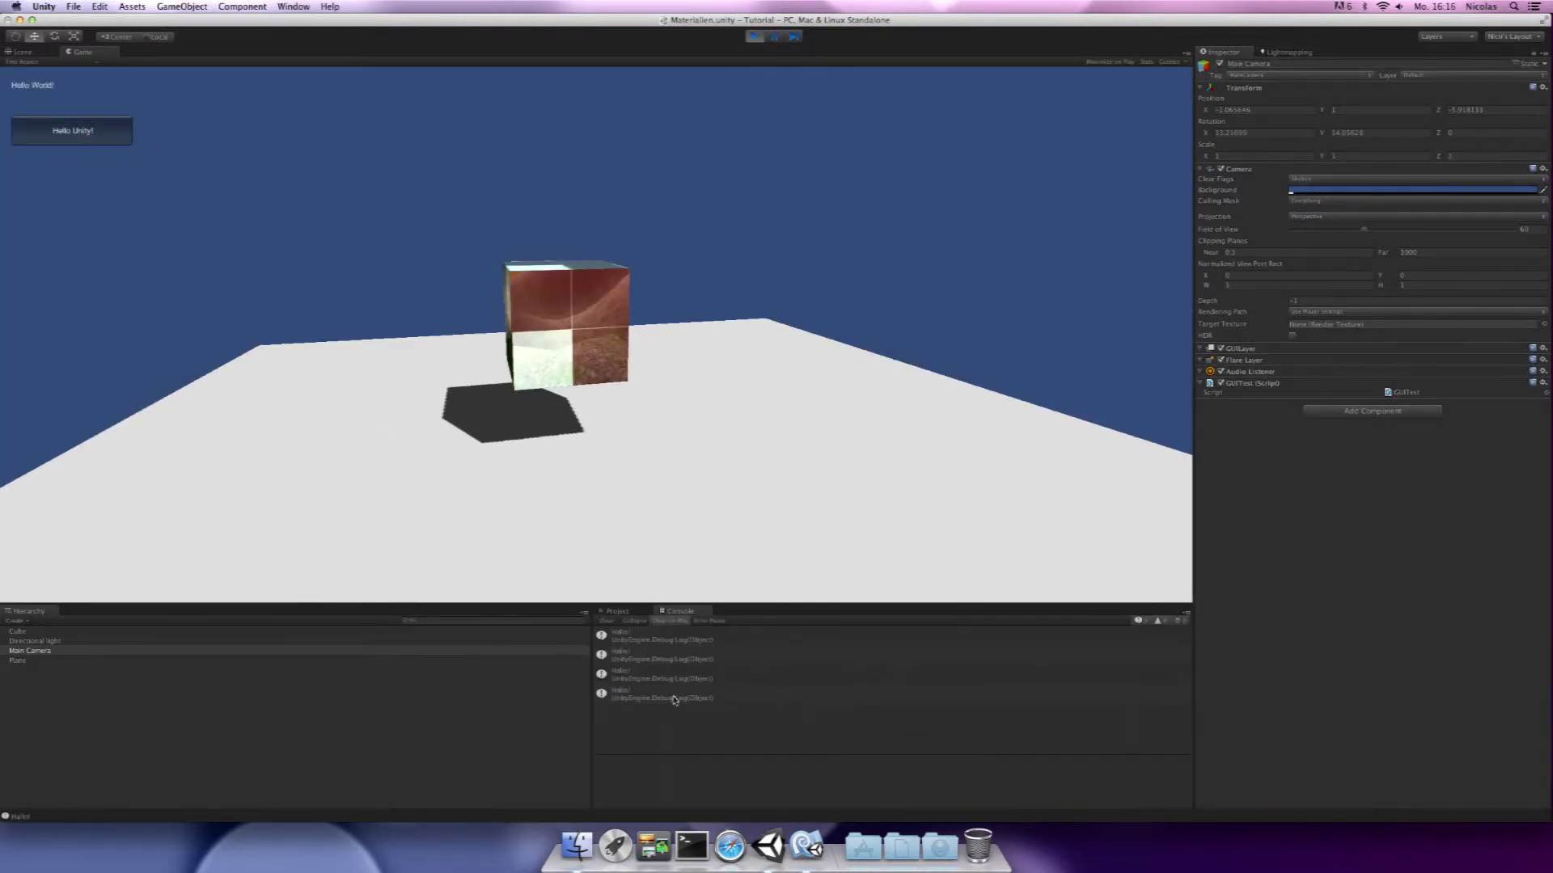
{"action": "left_click", "coordinate": [752, 38]}
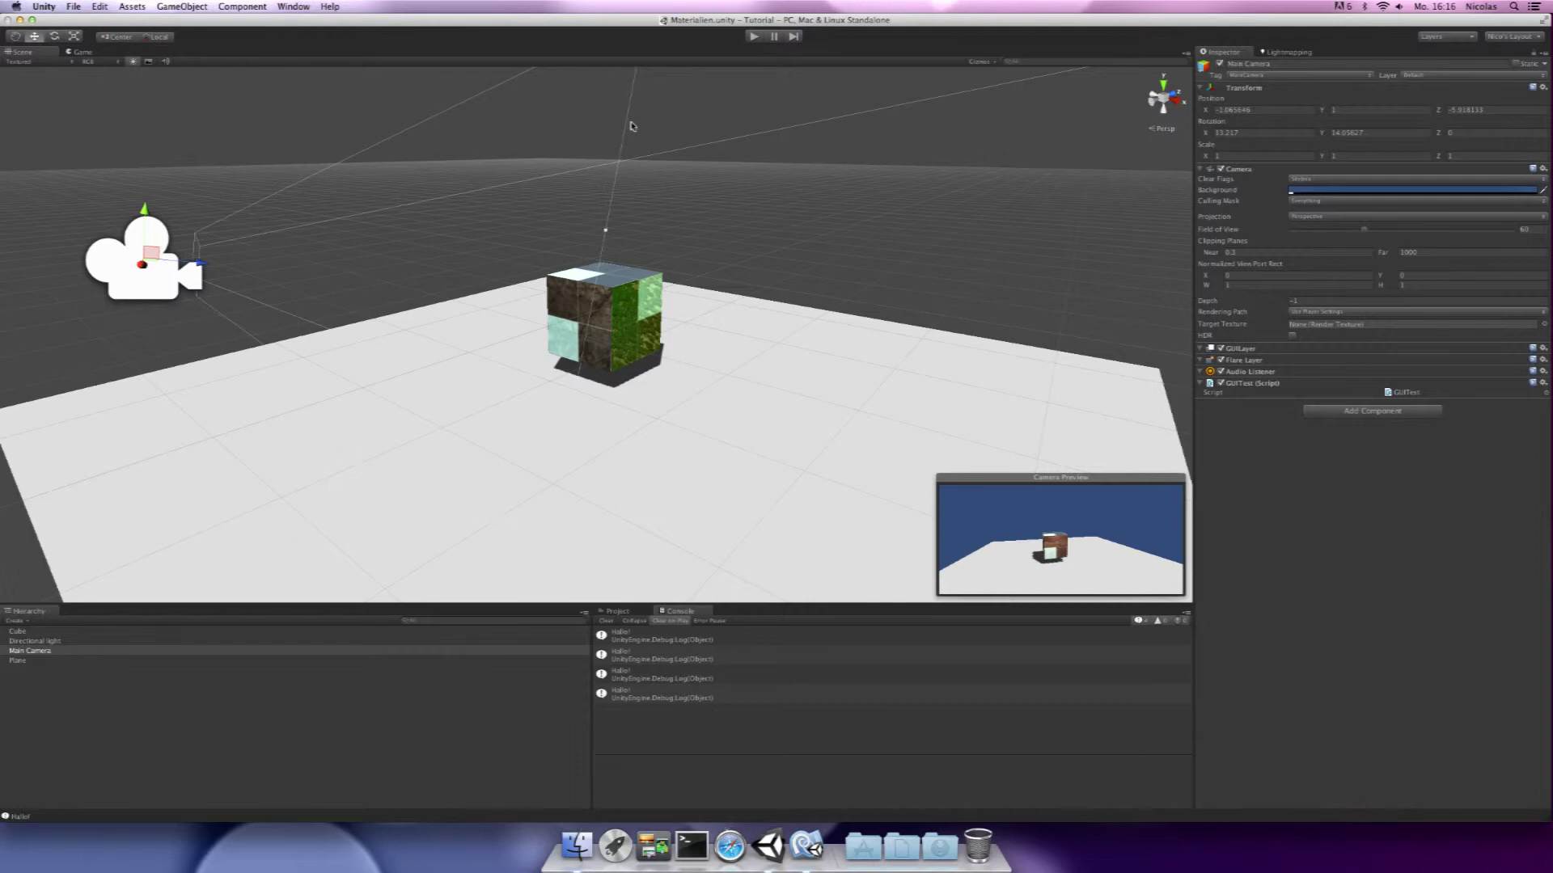
{"action": "key", "text": "ctrl+Right"}
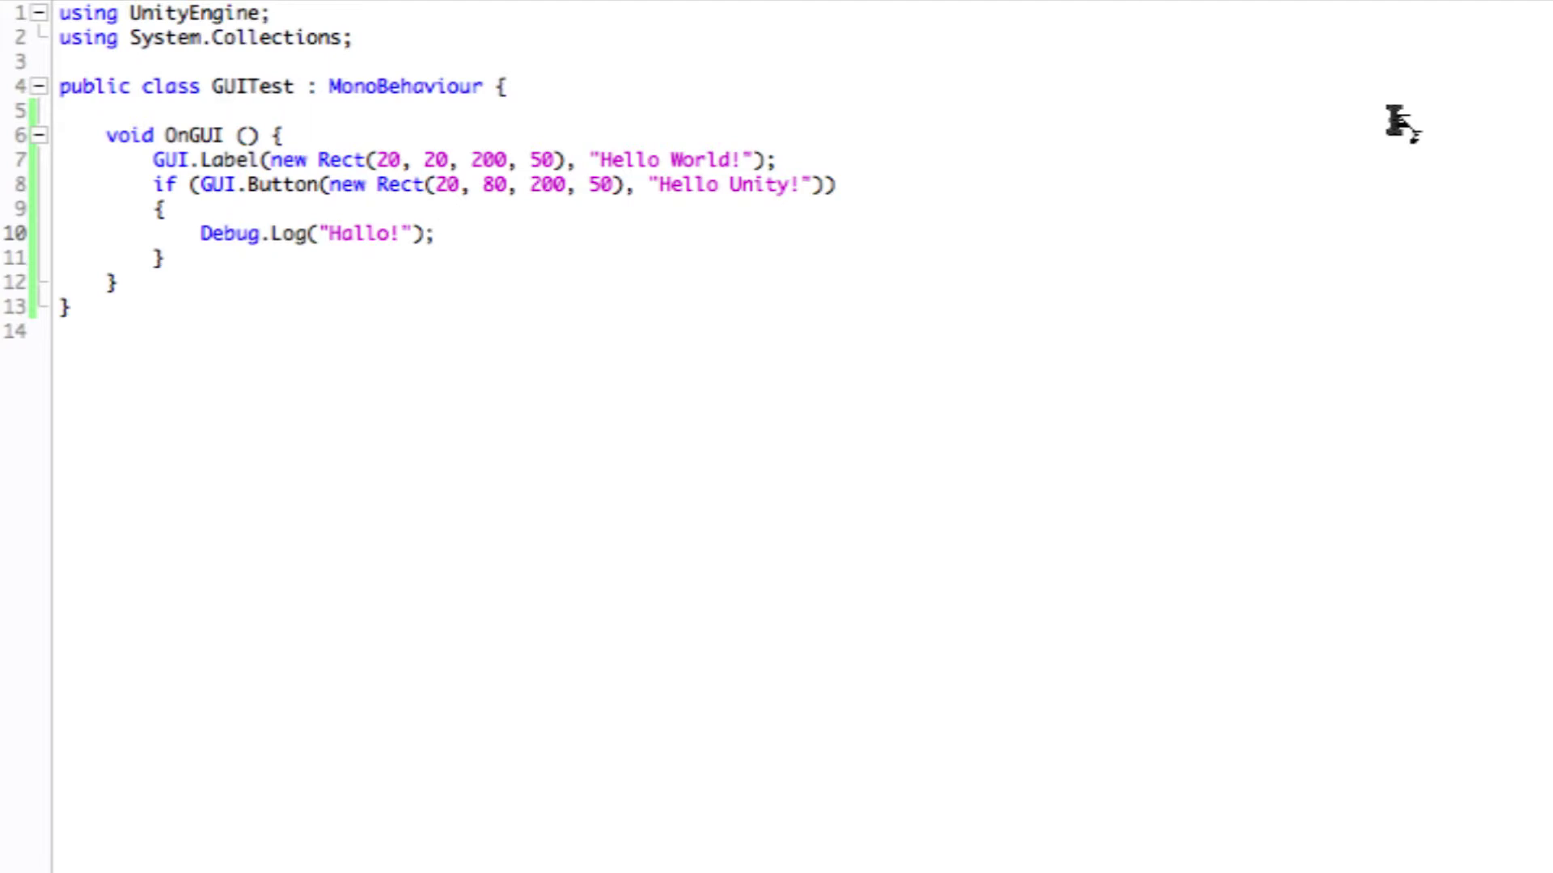
Declare a private string text field in the GUITest class.
{"action": "key", "text": "Down"}
{"action": "key", "text": "Return"}
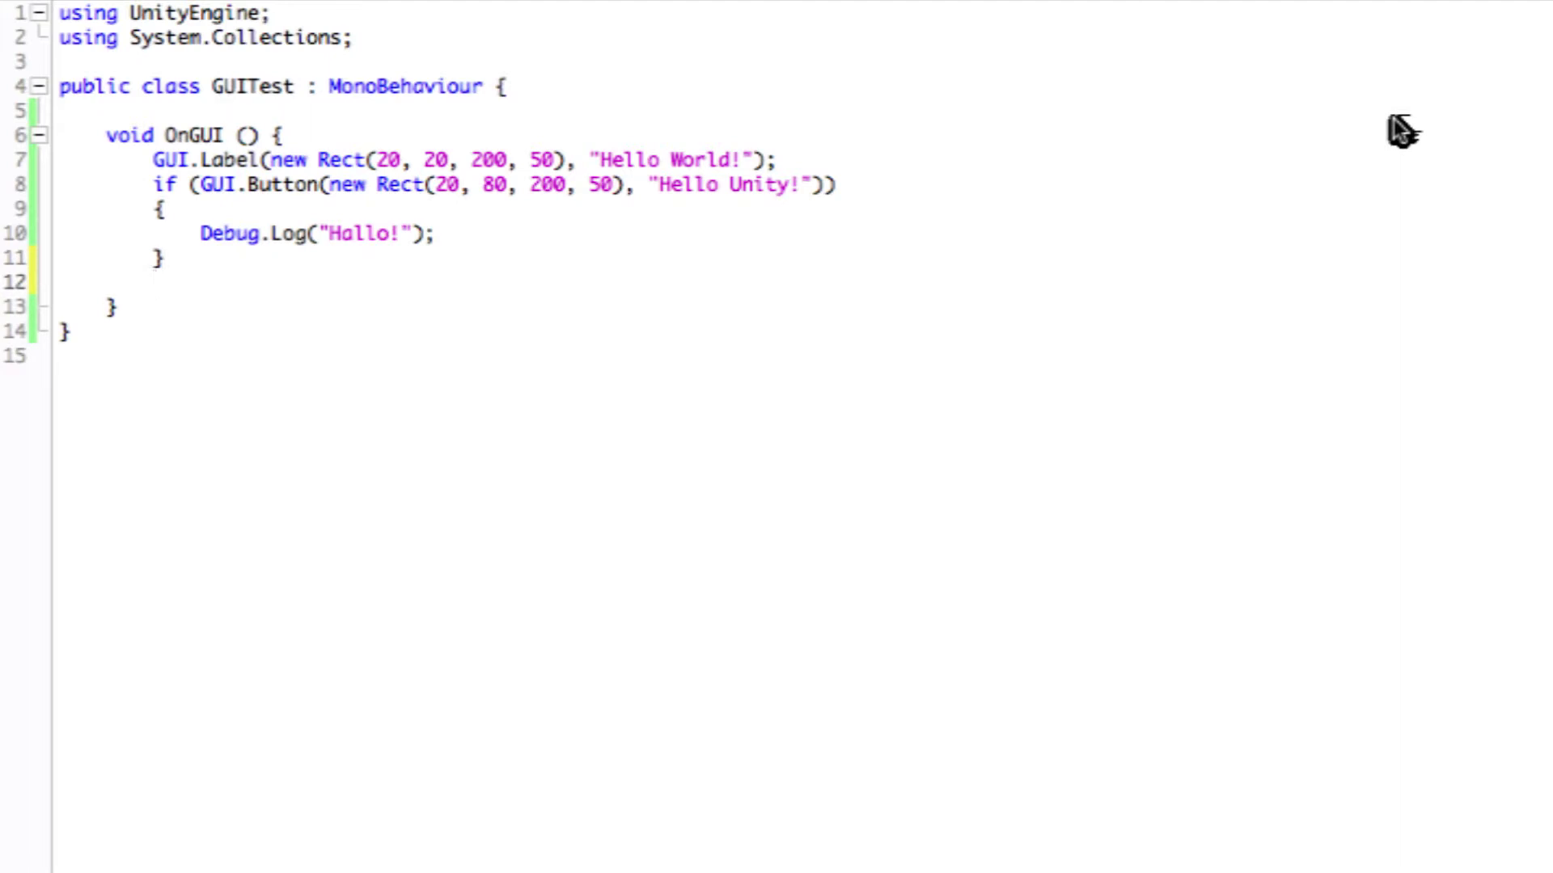
{"action": "type", "text": "GUI."}
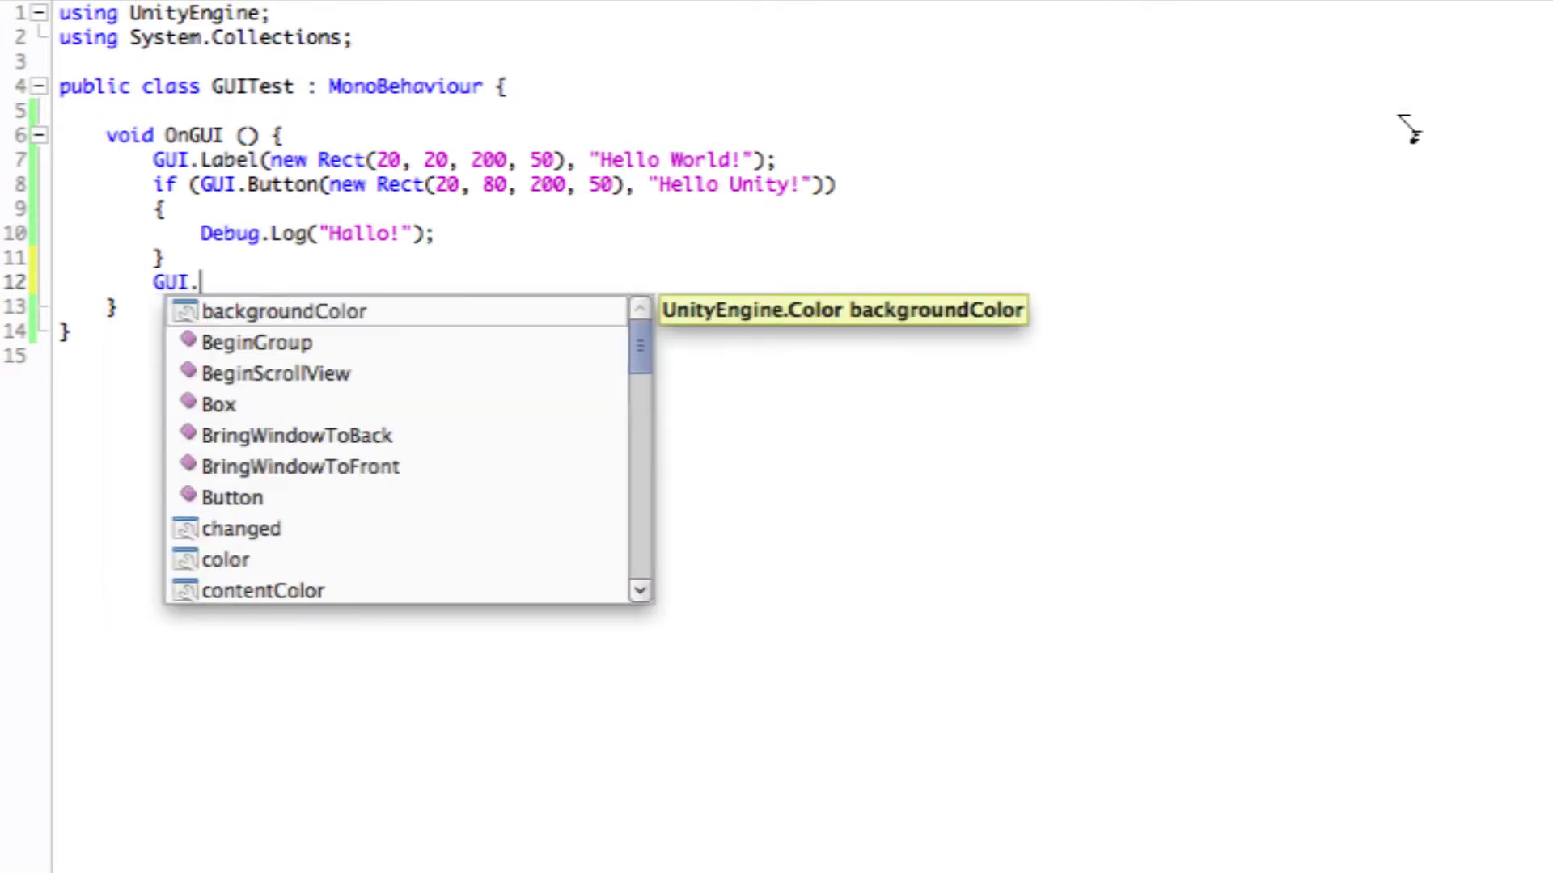
{"action": "type", "text": "Te"}
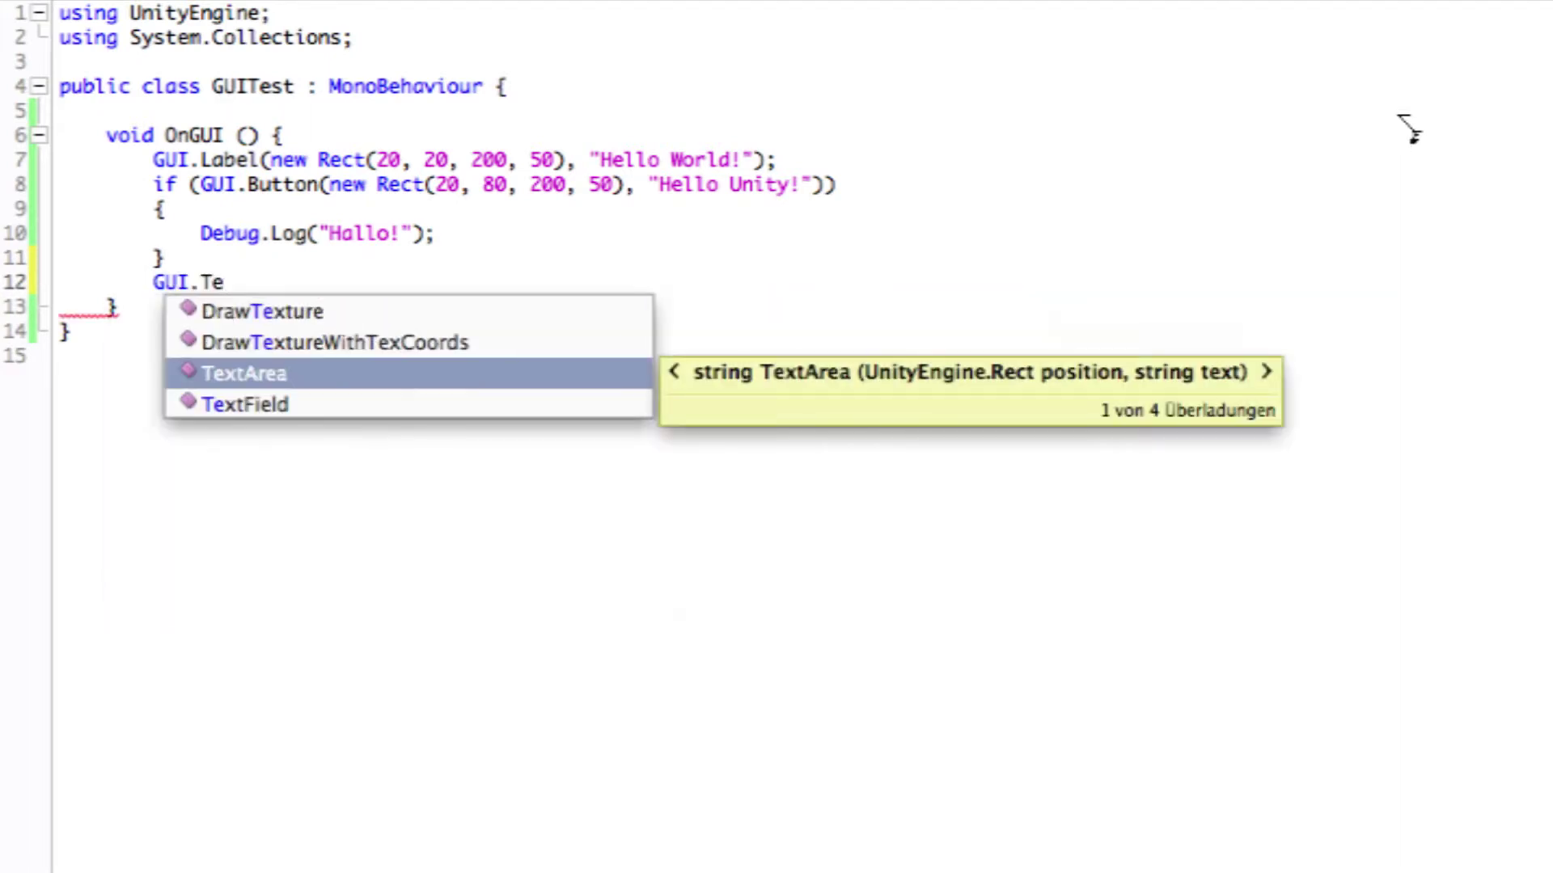
{"action": "key", "text": "Down"}
{"action": "key", "text": "BackSpace"}
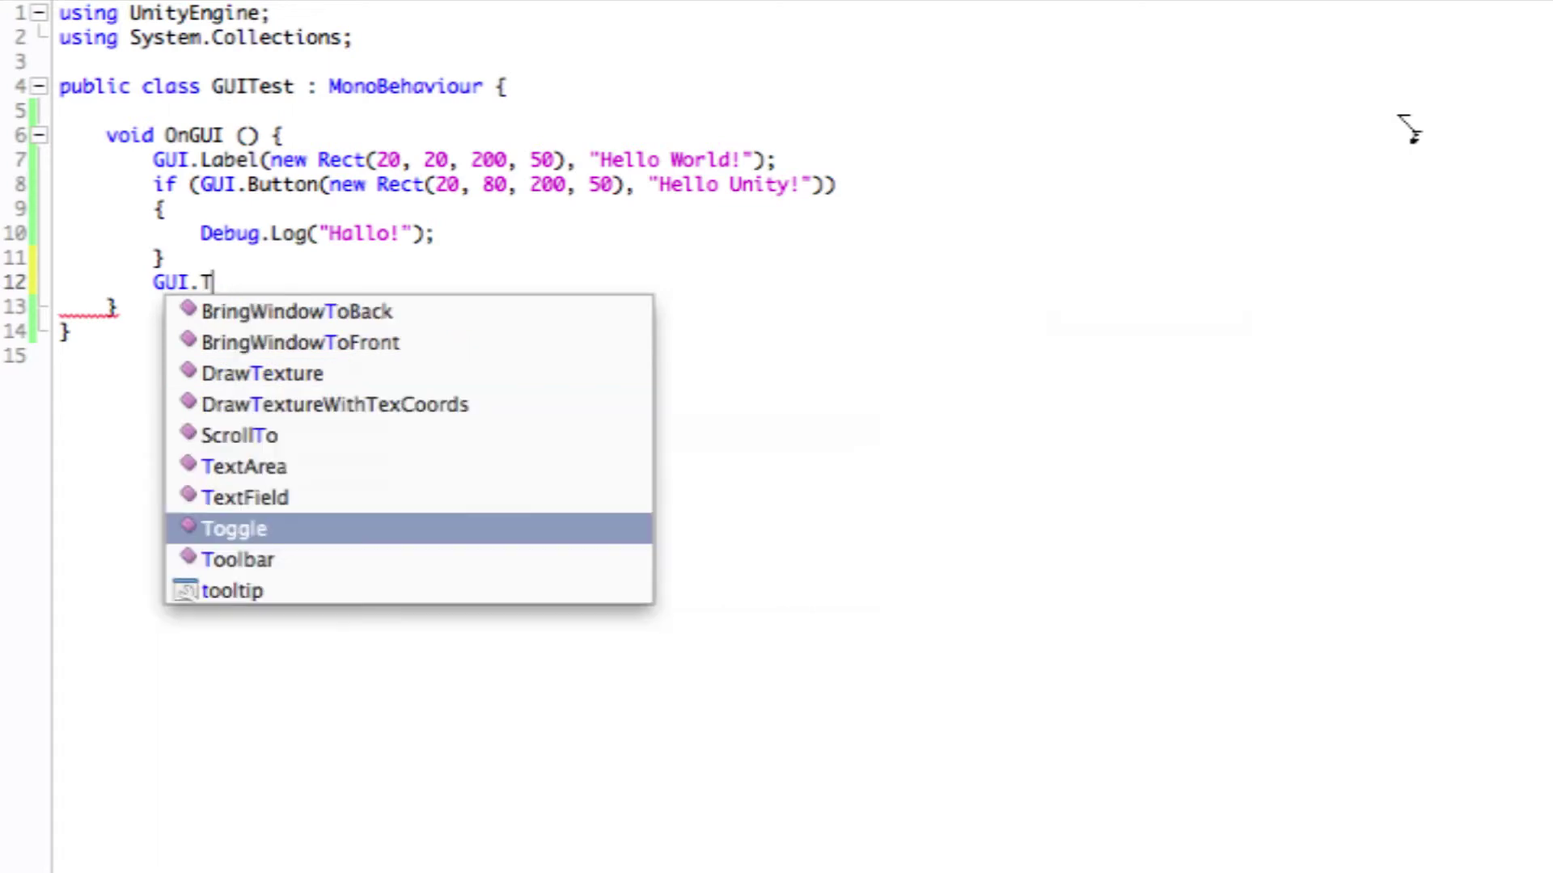
{"action": "key", "text": "BackSpace"}
{"action": "key", "text": "BackSpace"}
{"action": "key", "text": "BackSpace"}
{"action": "key", "text": "BackSpace"}
{"action": "key", "text": "BackSpace"}
{"action": "key", "text": "BackSpace"}
{"action": "key", "text": "BackSpace"}
{"action": "key", "text": "BackSpace"}
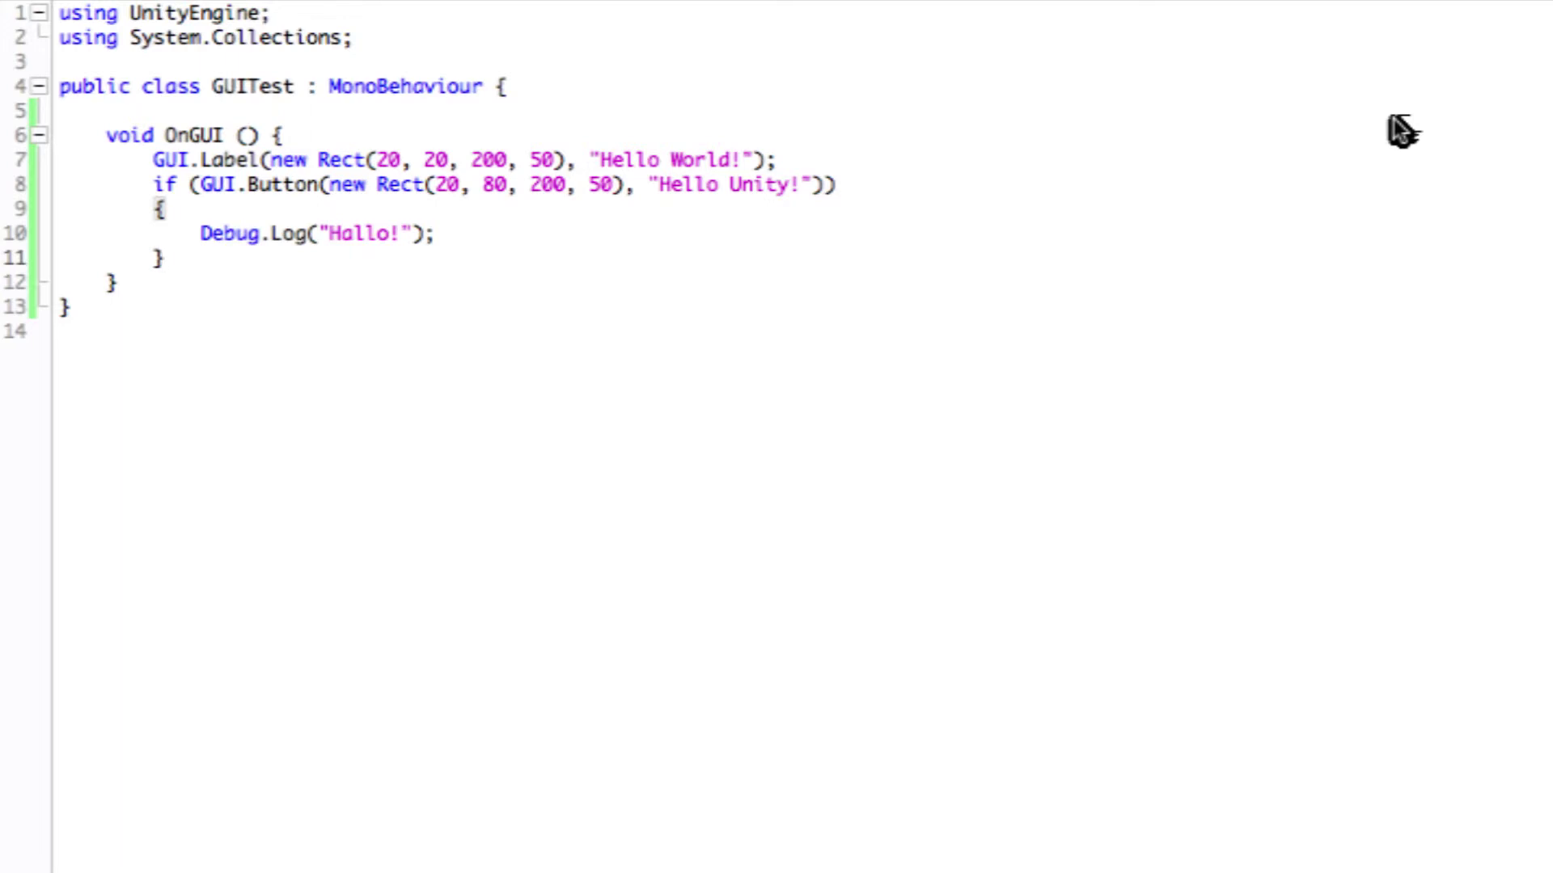
{"action": "key", "text": "Up"}
{"action": "key", "text": "Up"}
{"action": "key", "text": "Up"}
{"action": "key", "text": "Up"}
{"action": "key", "text": "Up"}
{"action": "key", "text": "Up"}
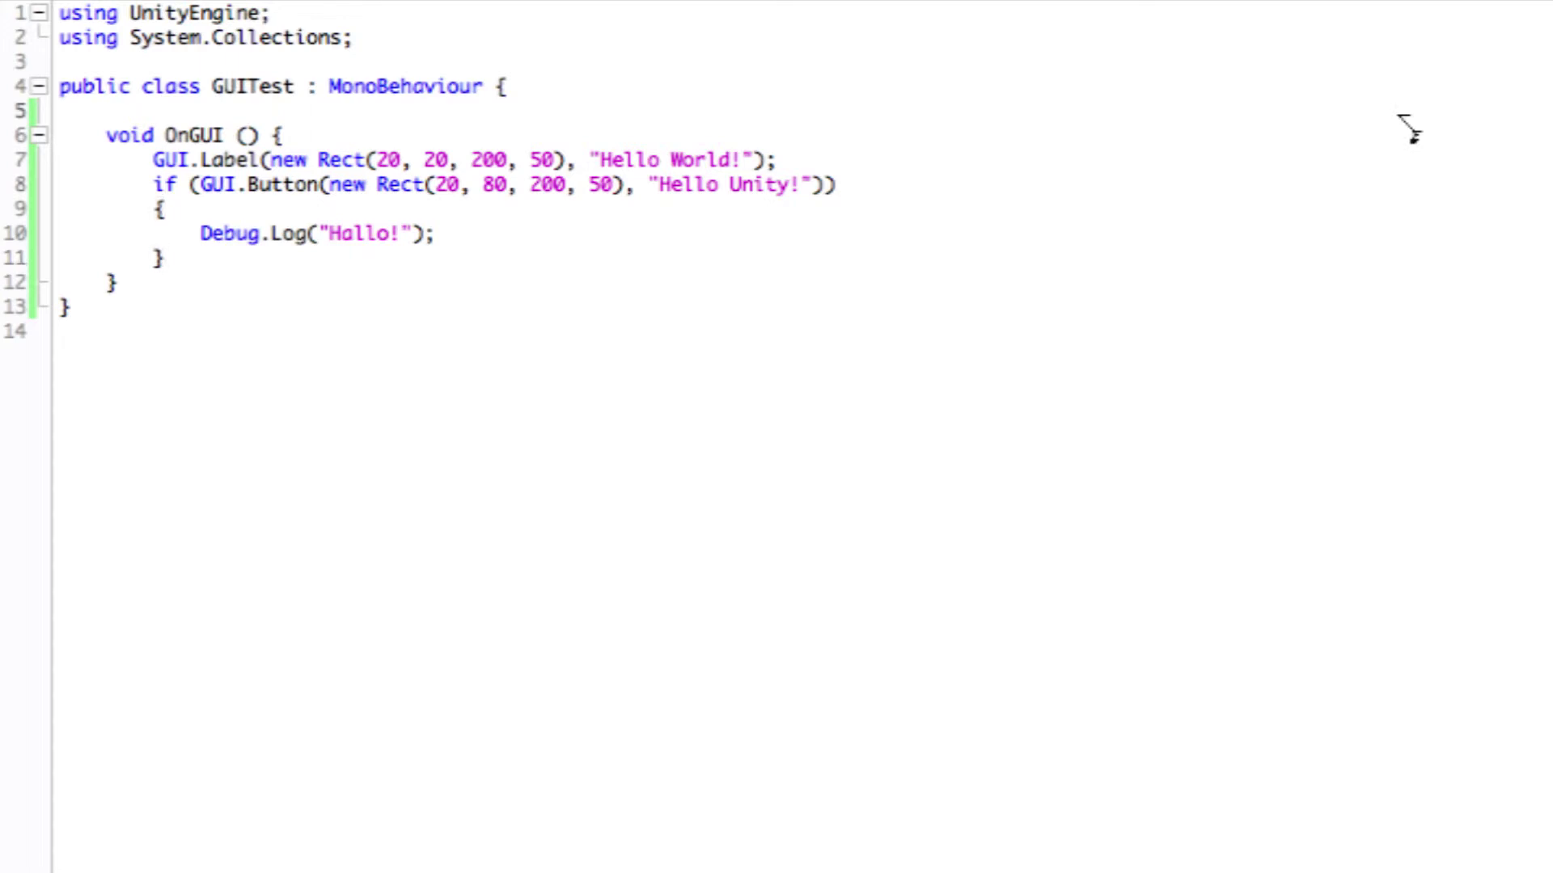
{"action": "type", "text": "private "}
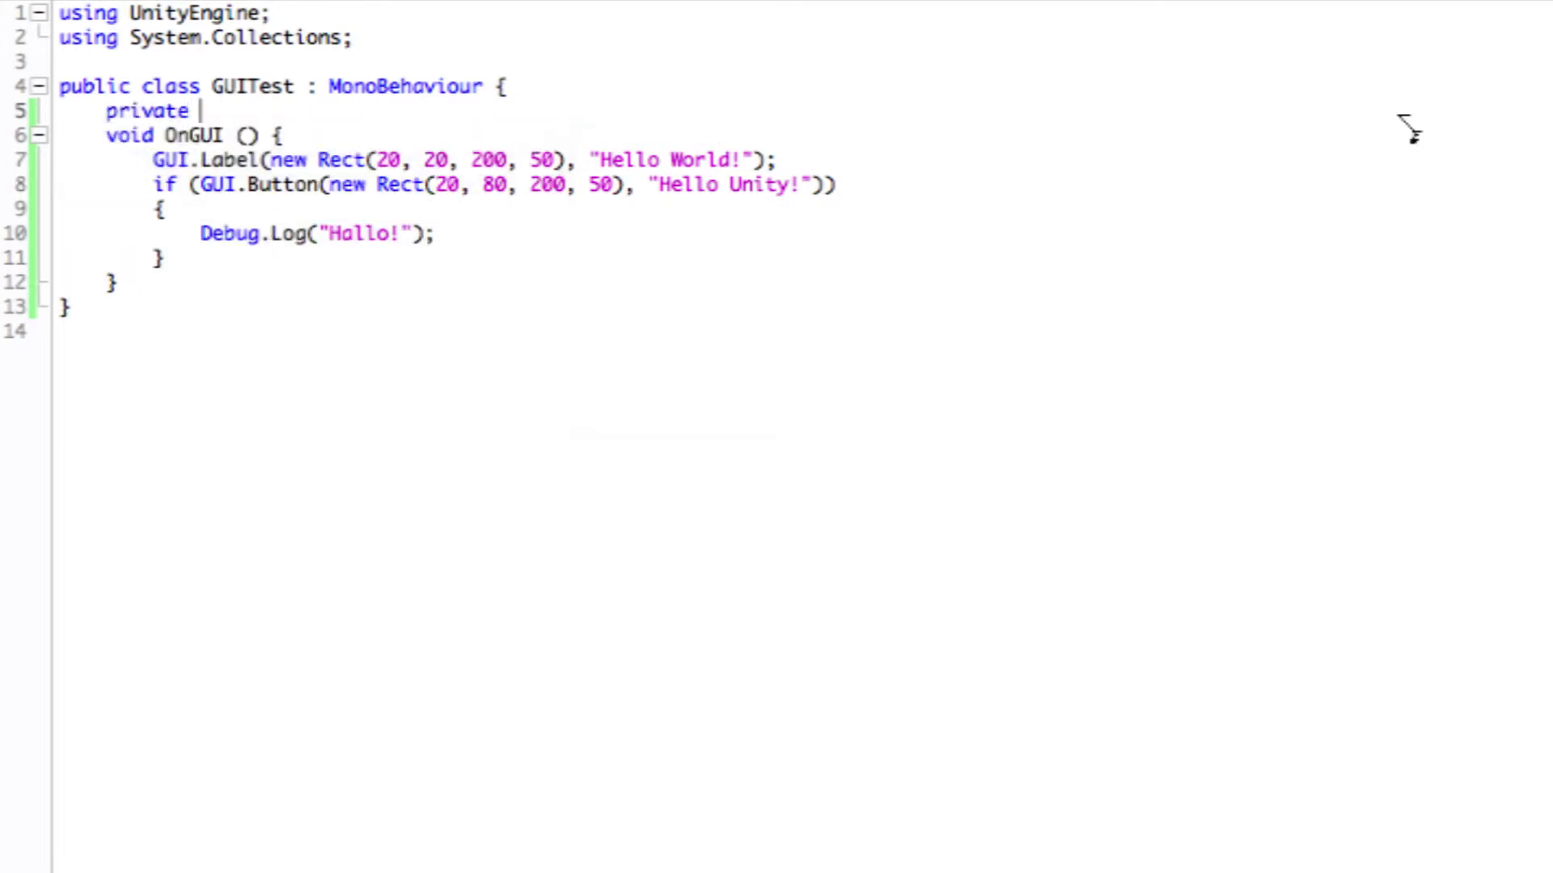
{"action": "type", "text": "string"}
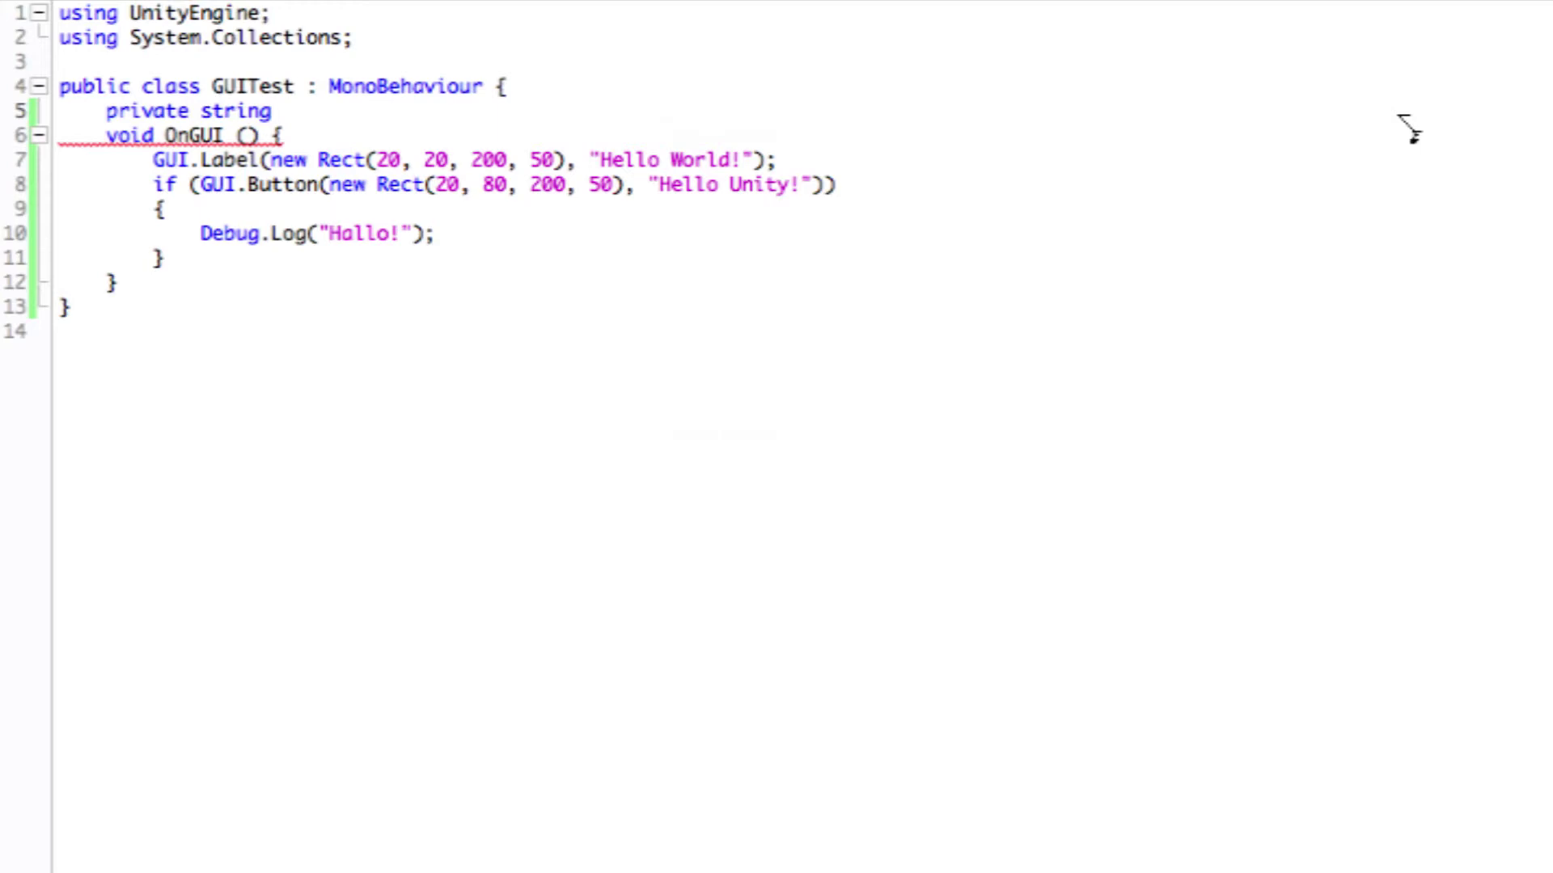
{"action": "type", "text": " text;"}
Below the if block, add text = GUI.TextField(new Rect(20, 140, 200, 20), text);.
{"action": "left_click", "coordinate": [166, 258]}
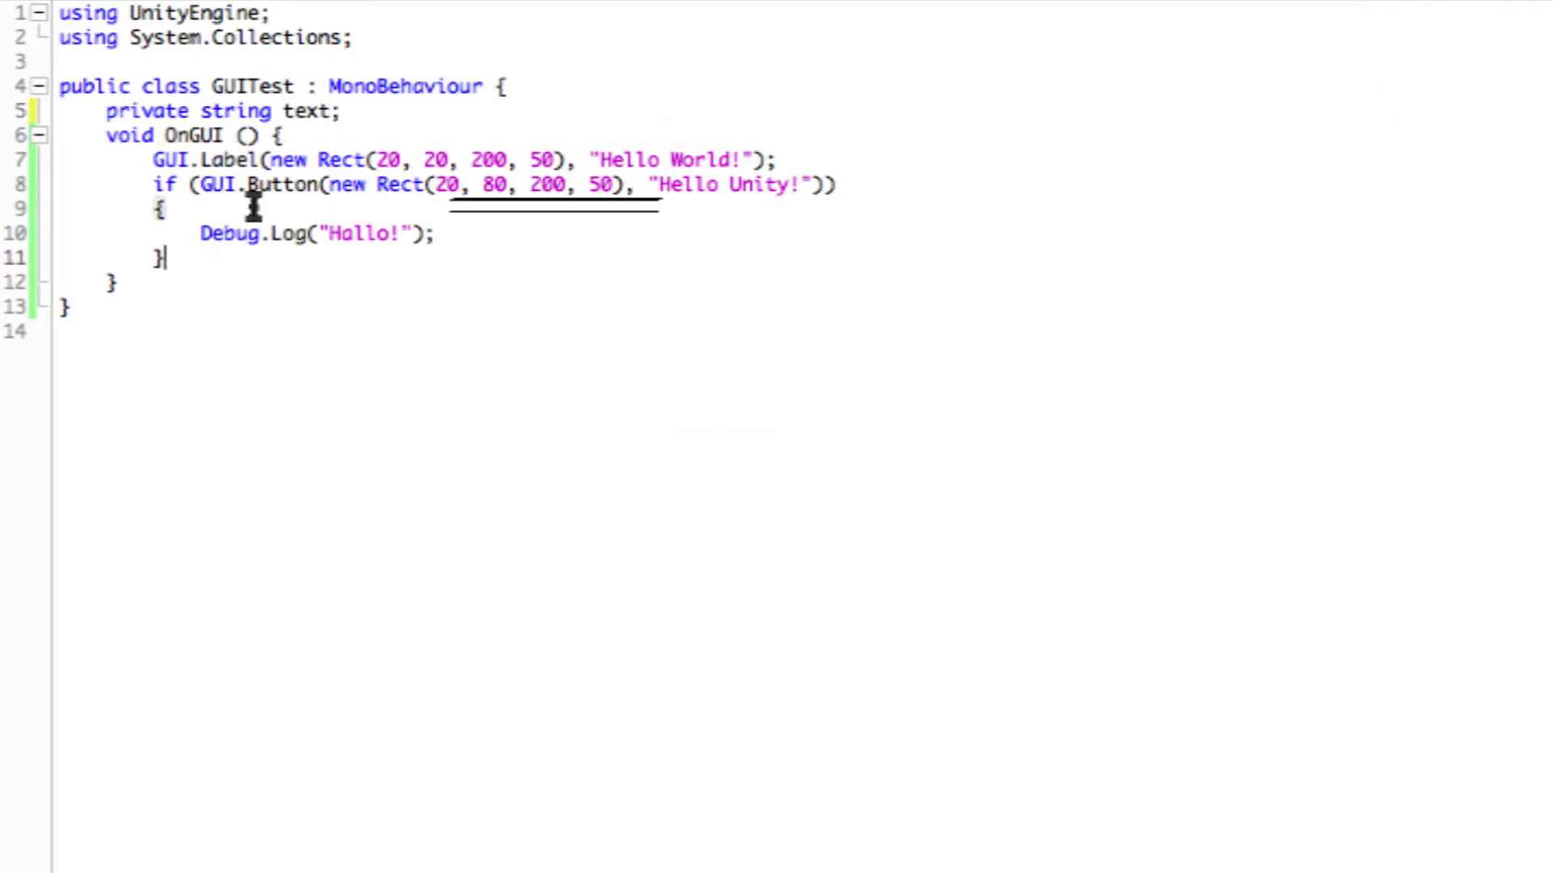
{"action": "key", "text": "Return"}
{"action": "type", "text": "G"}
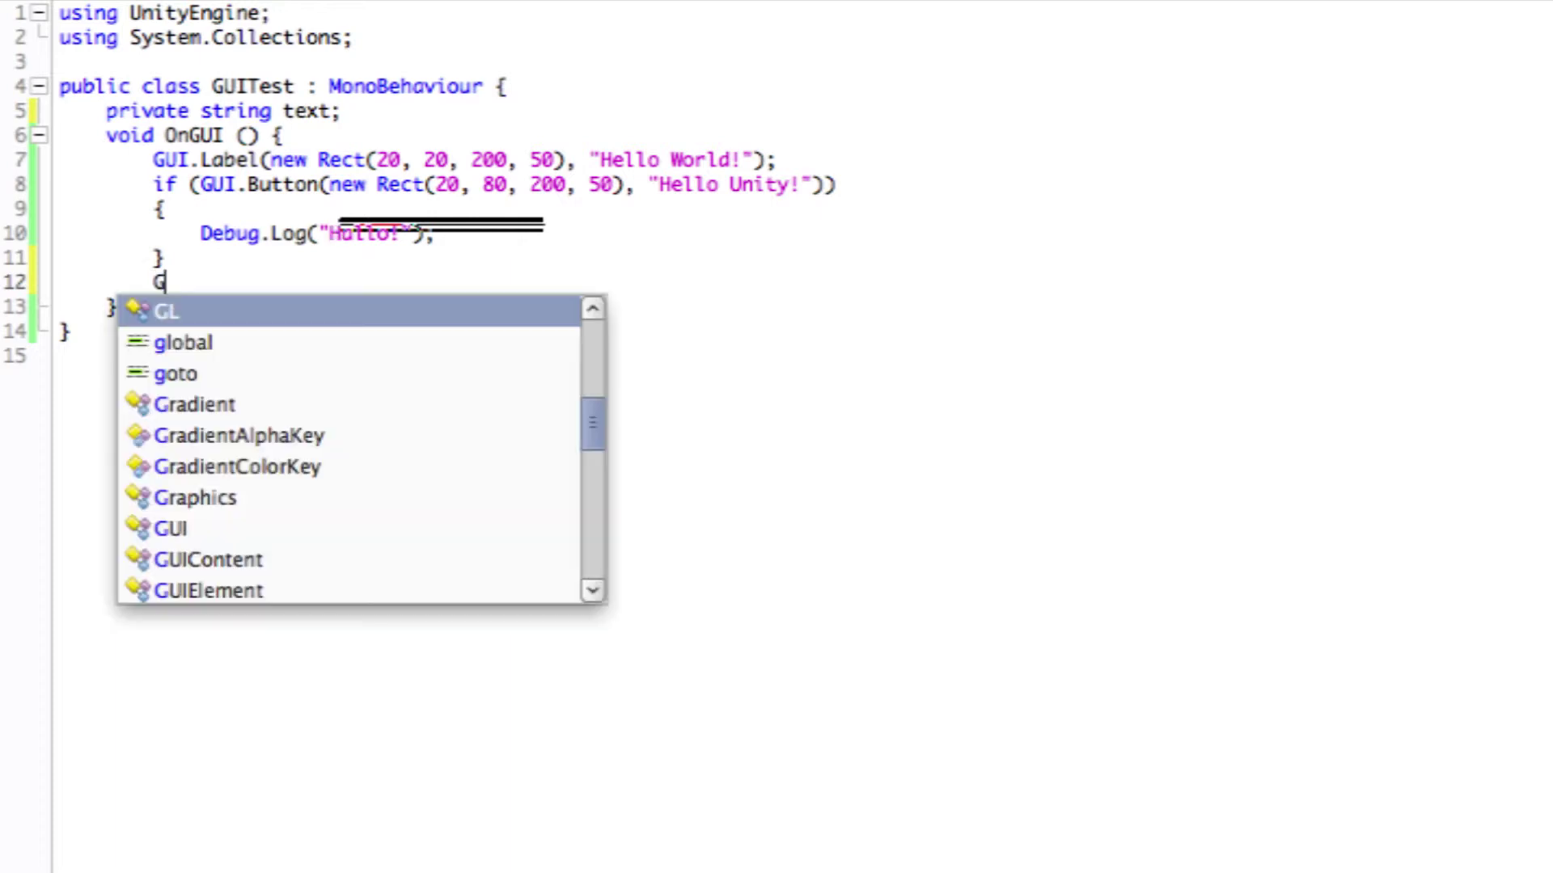
{"action": "type", "text": "UI"}
{"action": "key", "text": "BackSpace"}
{"action": "key", "text": "BackSpace"}
{"action": "key", "text": "BackSpace"}
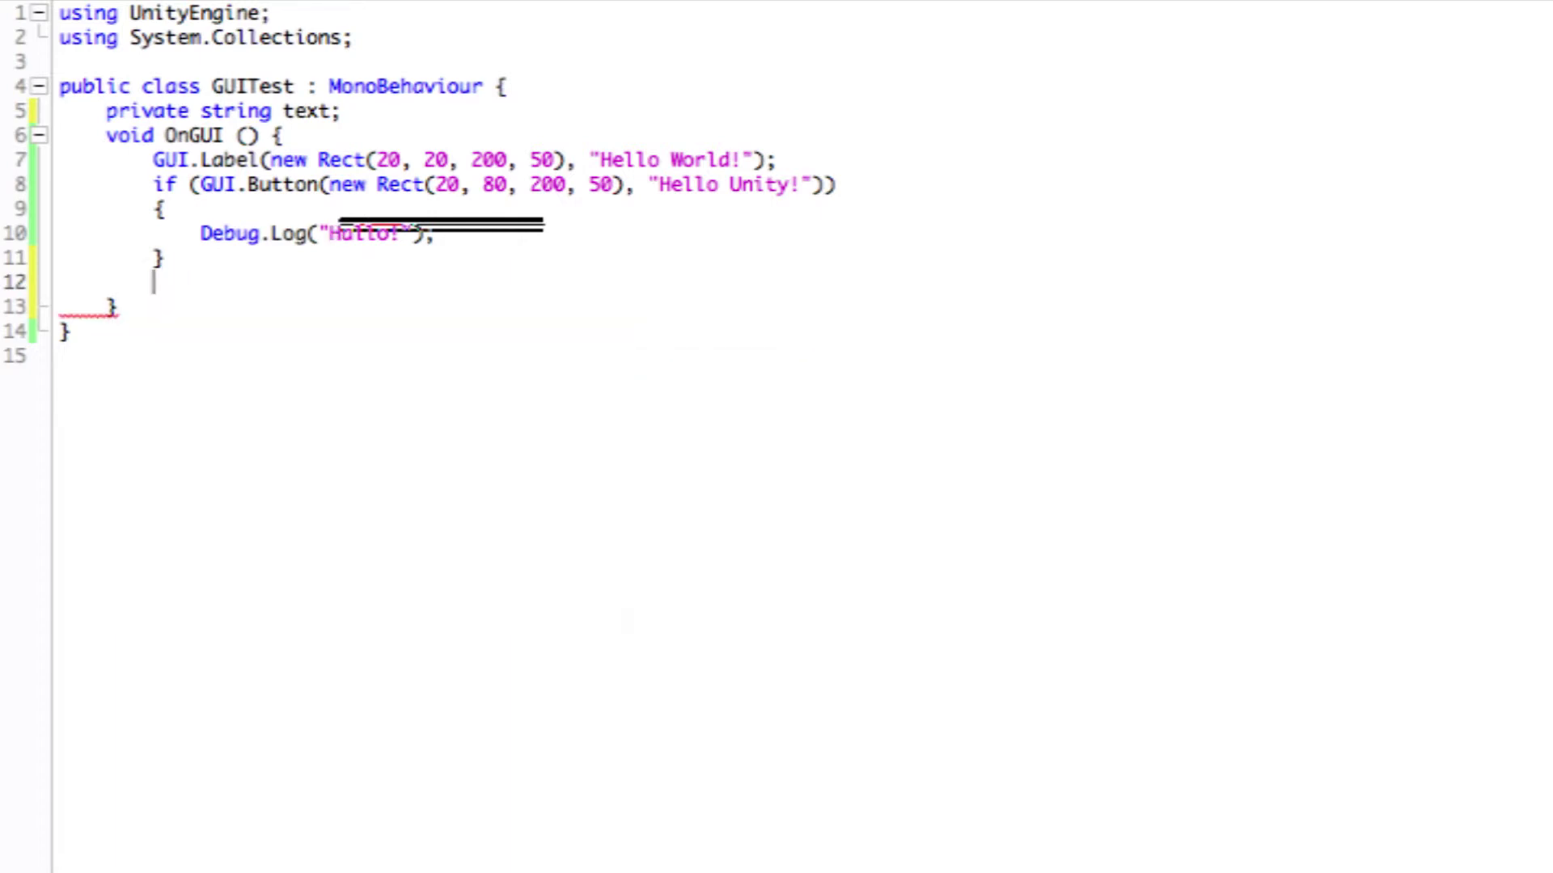
{"action": "type", "text": "text = "}
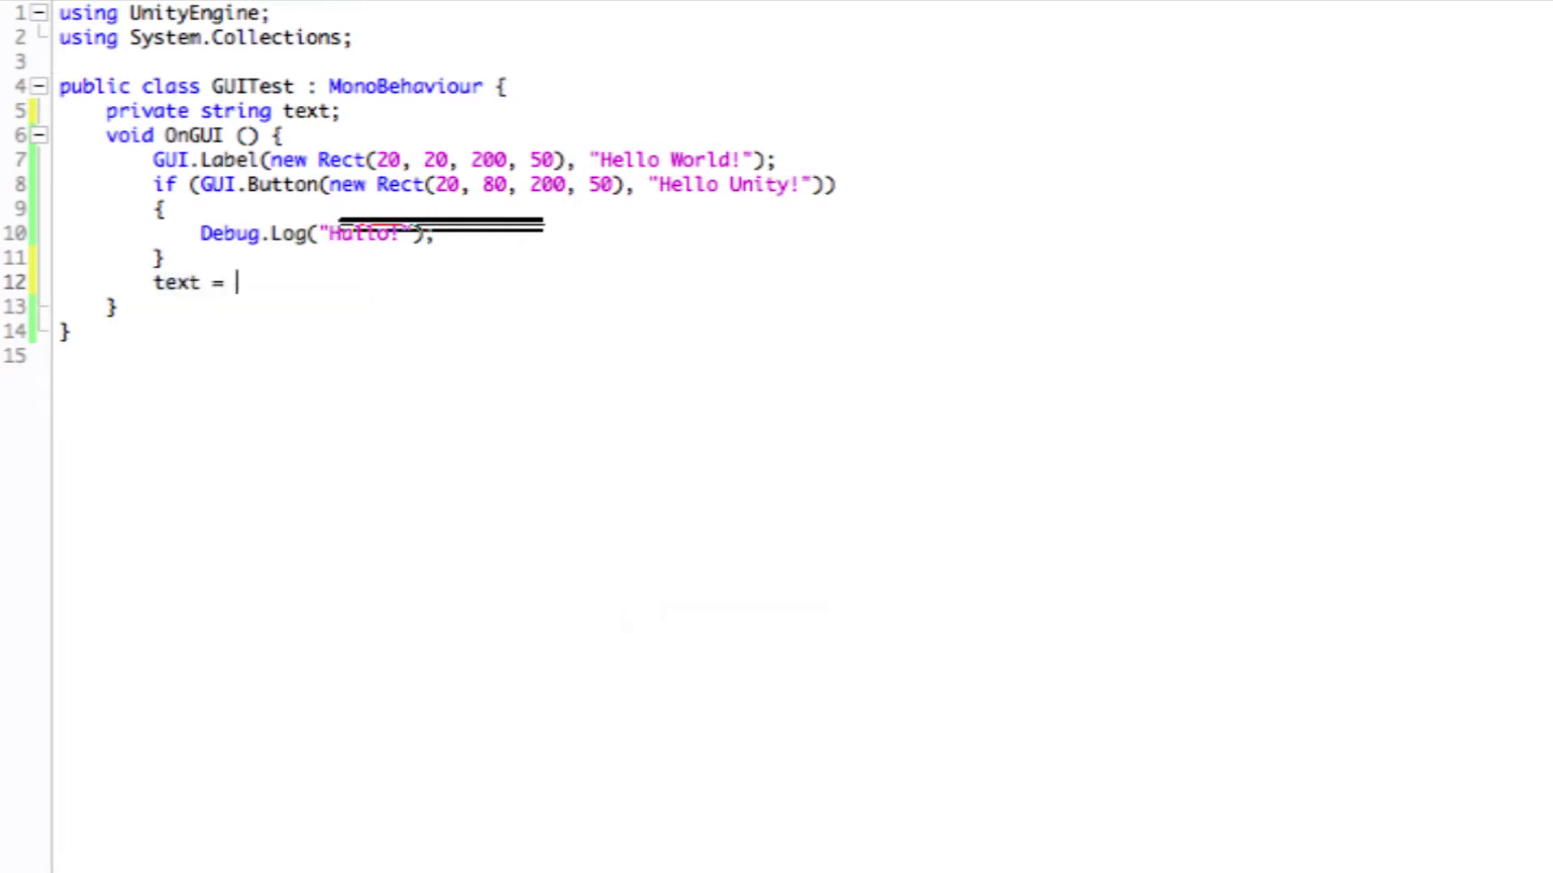
{"action": "type", "text": "GUI.Te"}
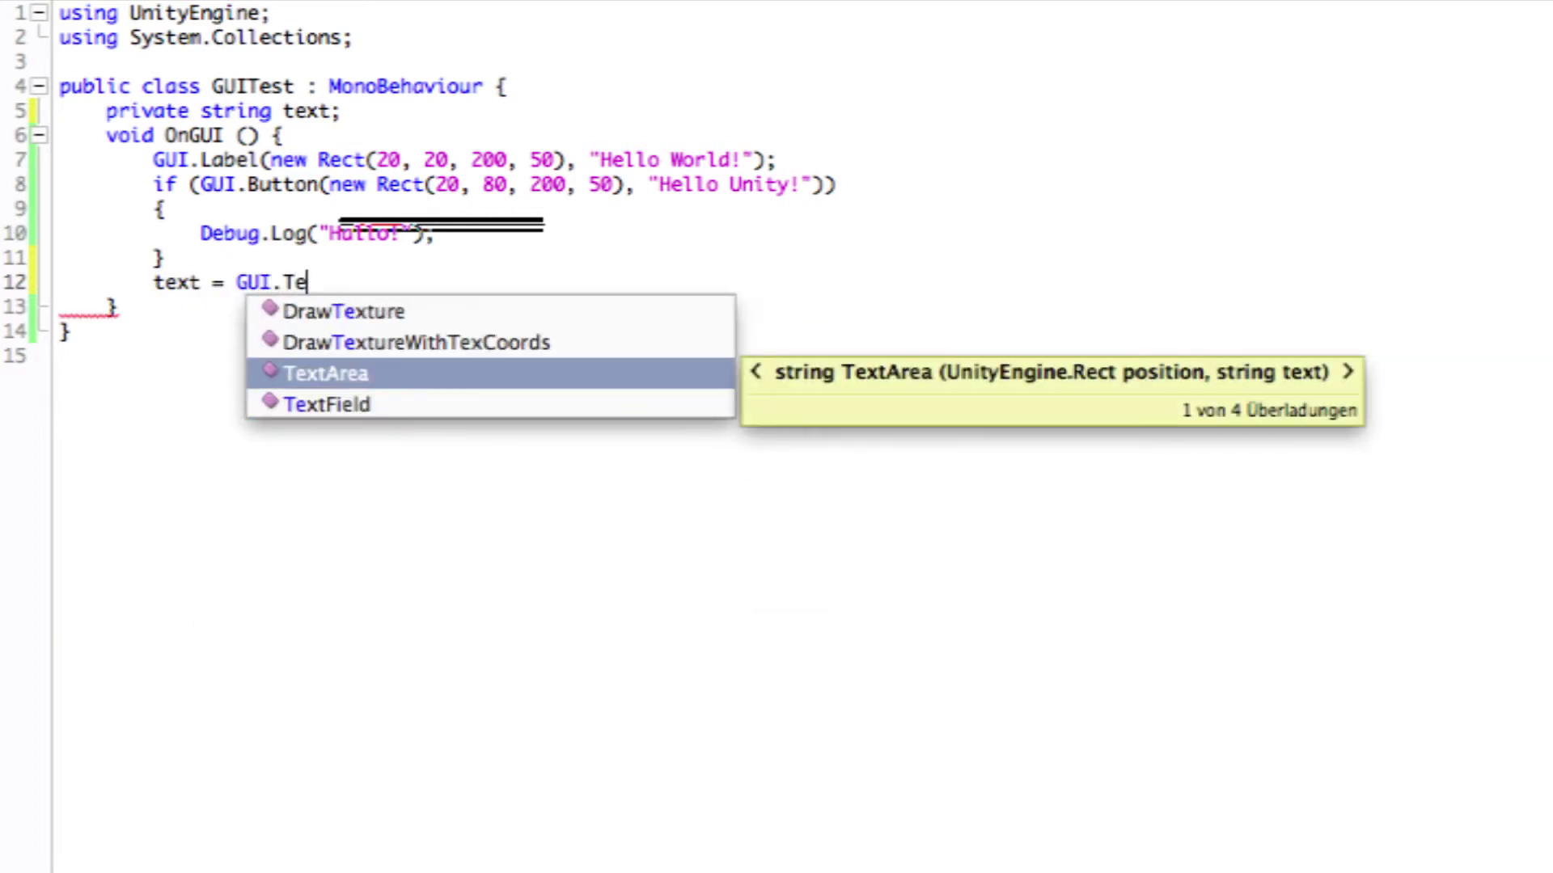
{"action": "key", "text": "Down"}
{"action": "key", "text": "Return"}
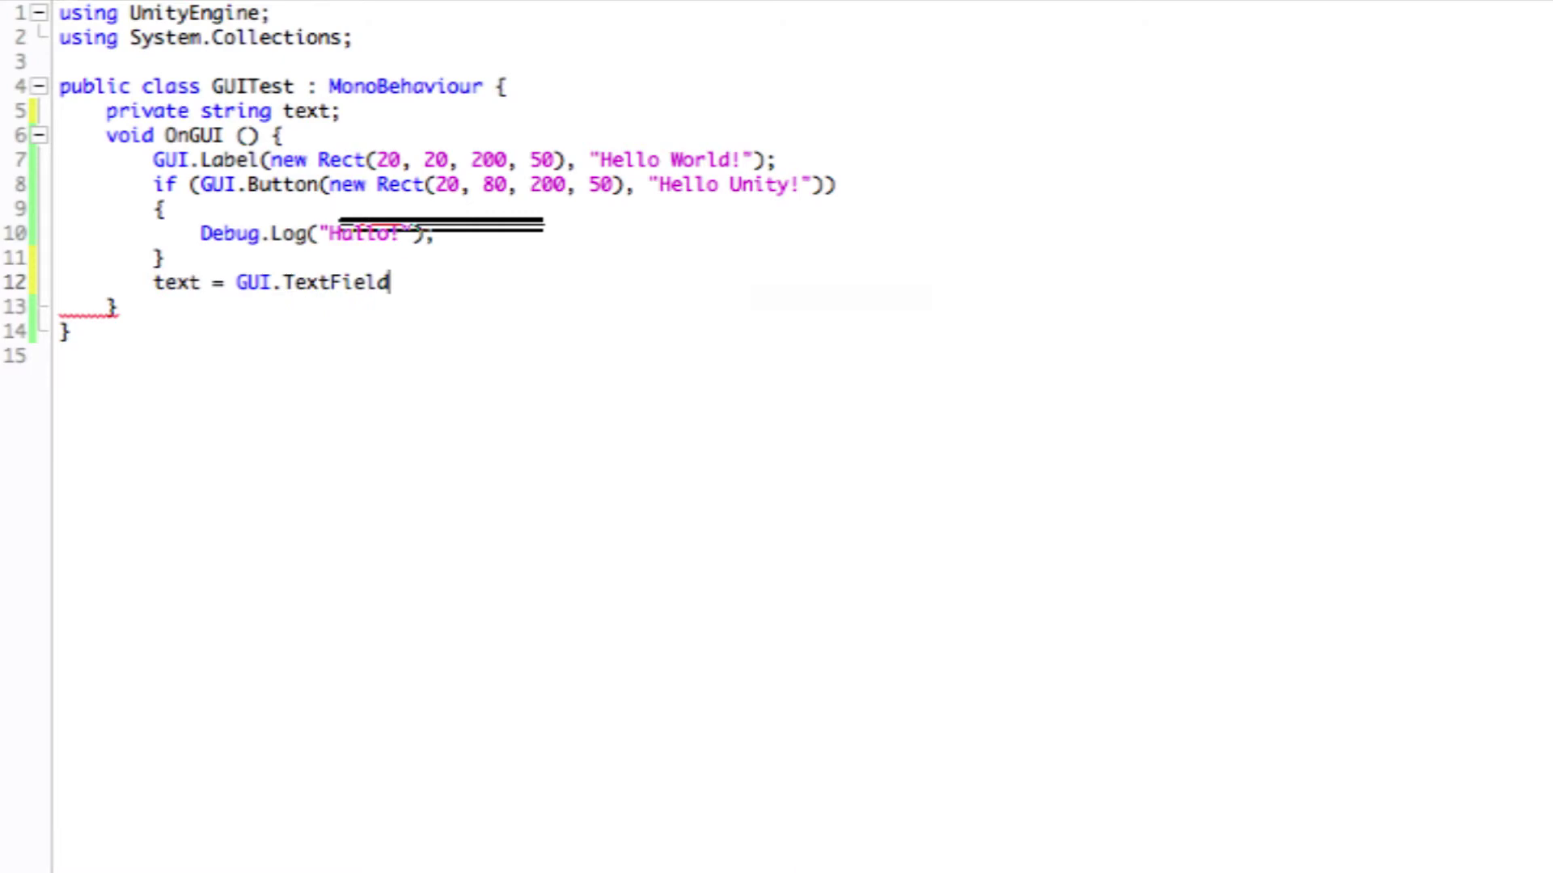
{"action": "type", "text": "("}
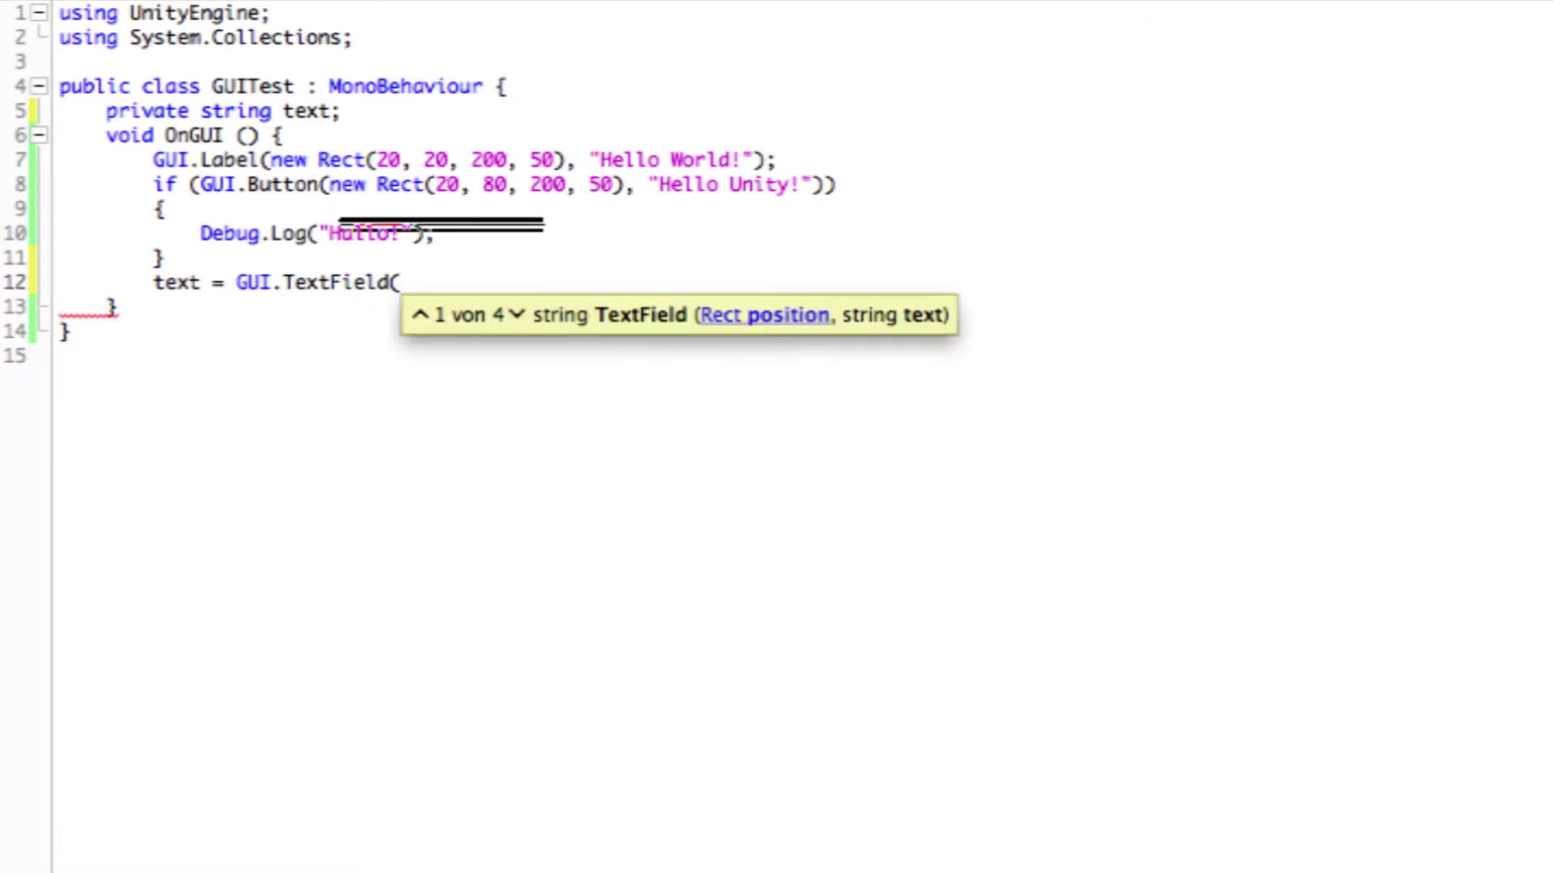
{"action": "type", "text": "new Rect("}
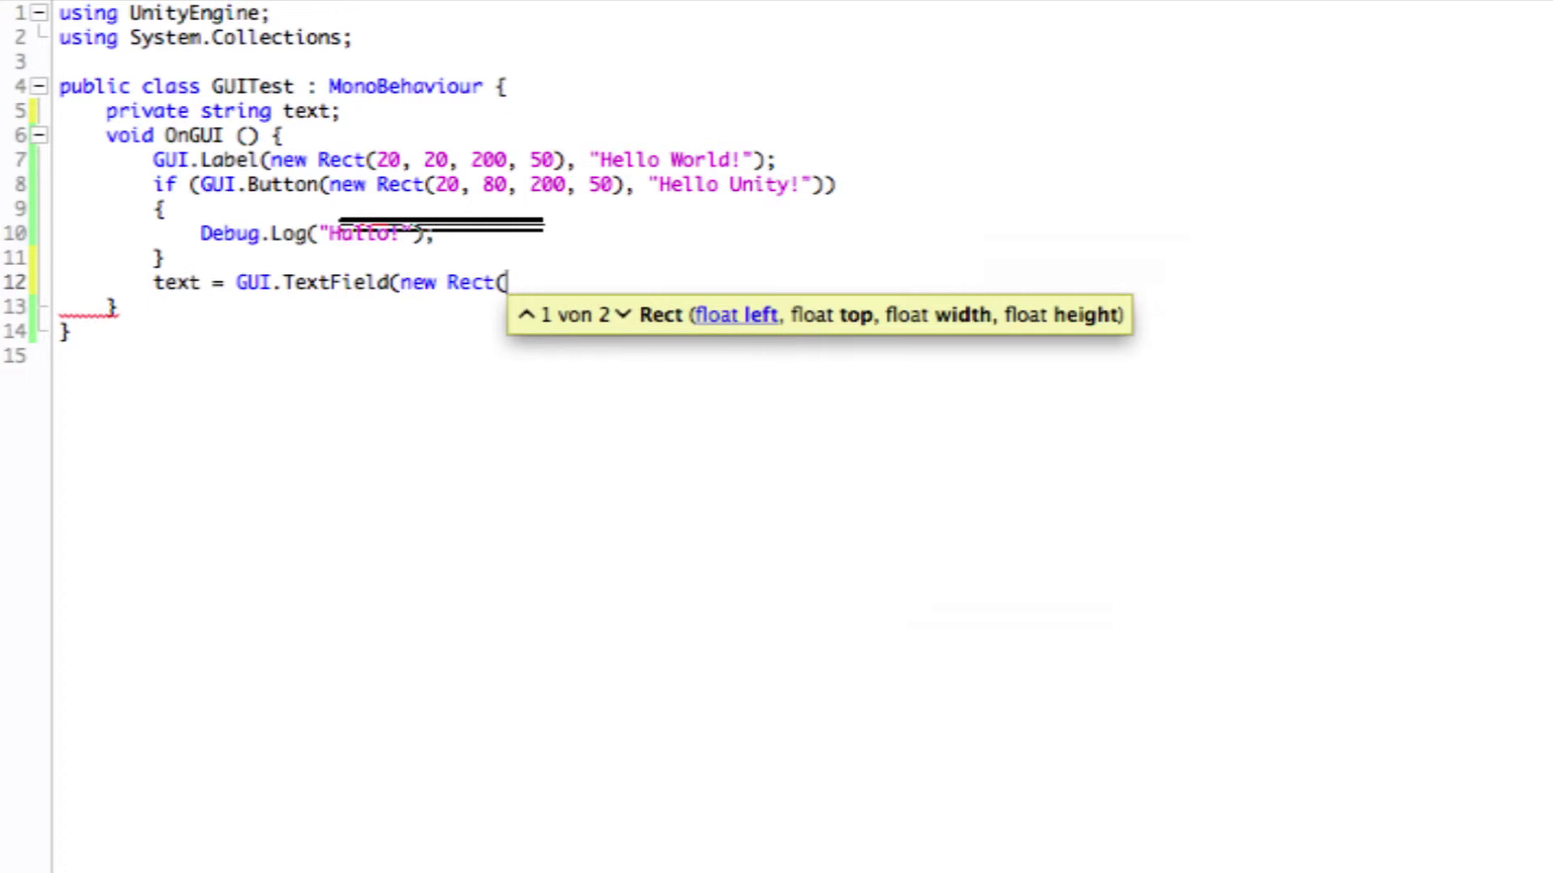
{"action": "type", "text": "20, "}
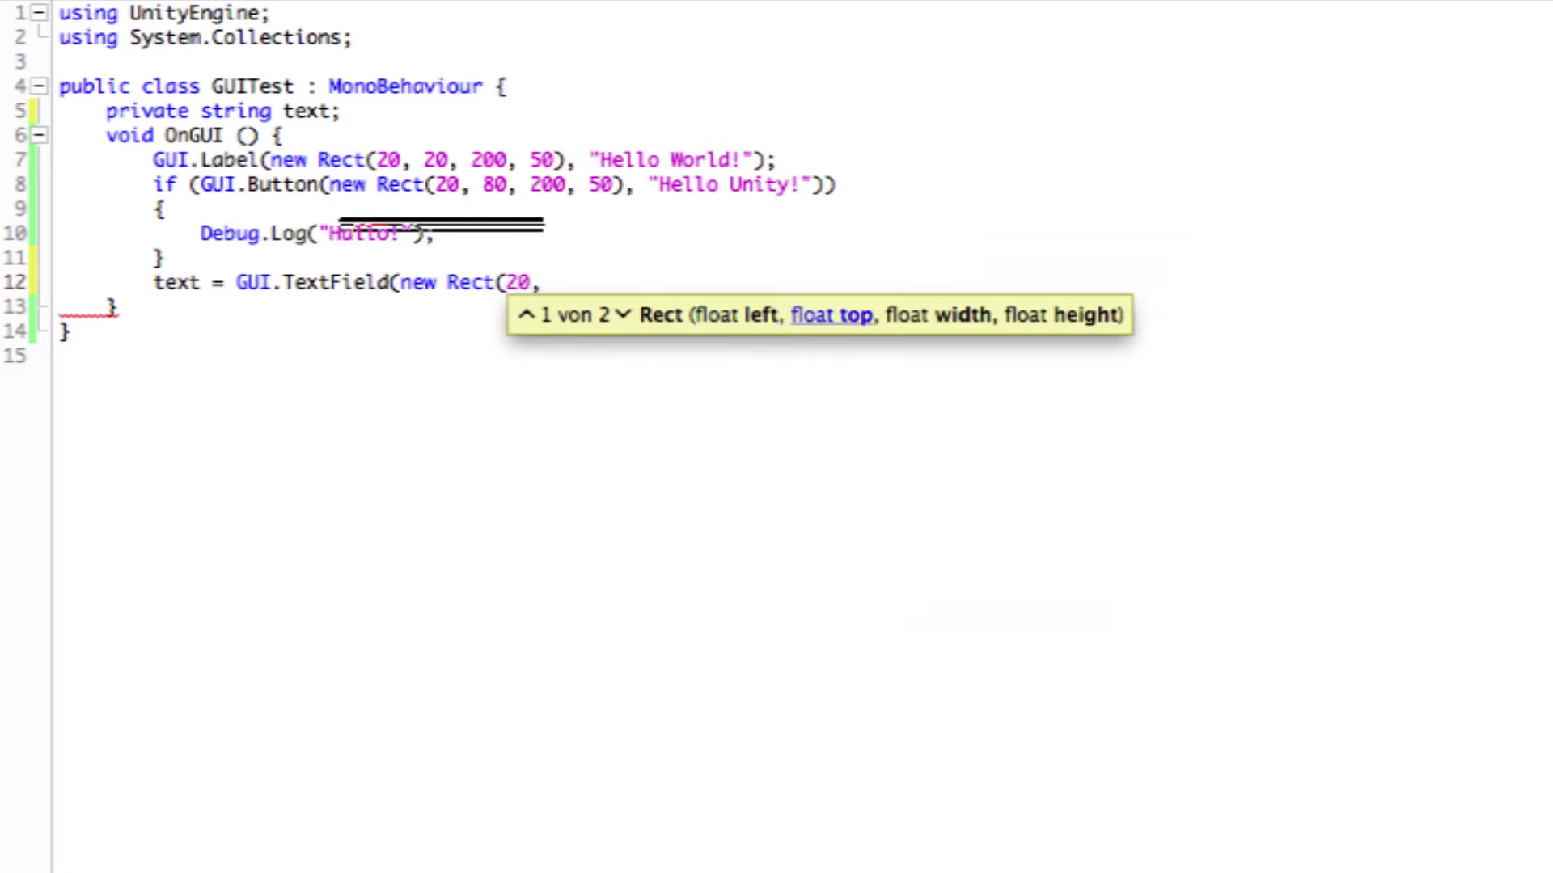
{"action": "type", "text": "140, 200, "}
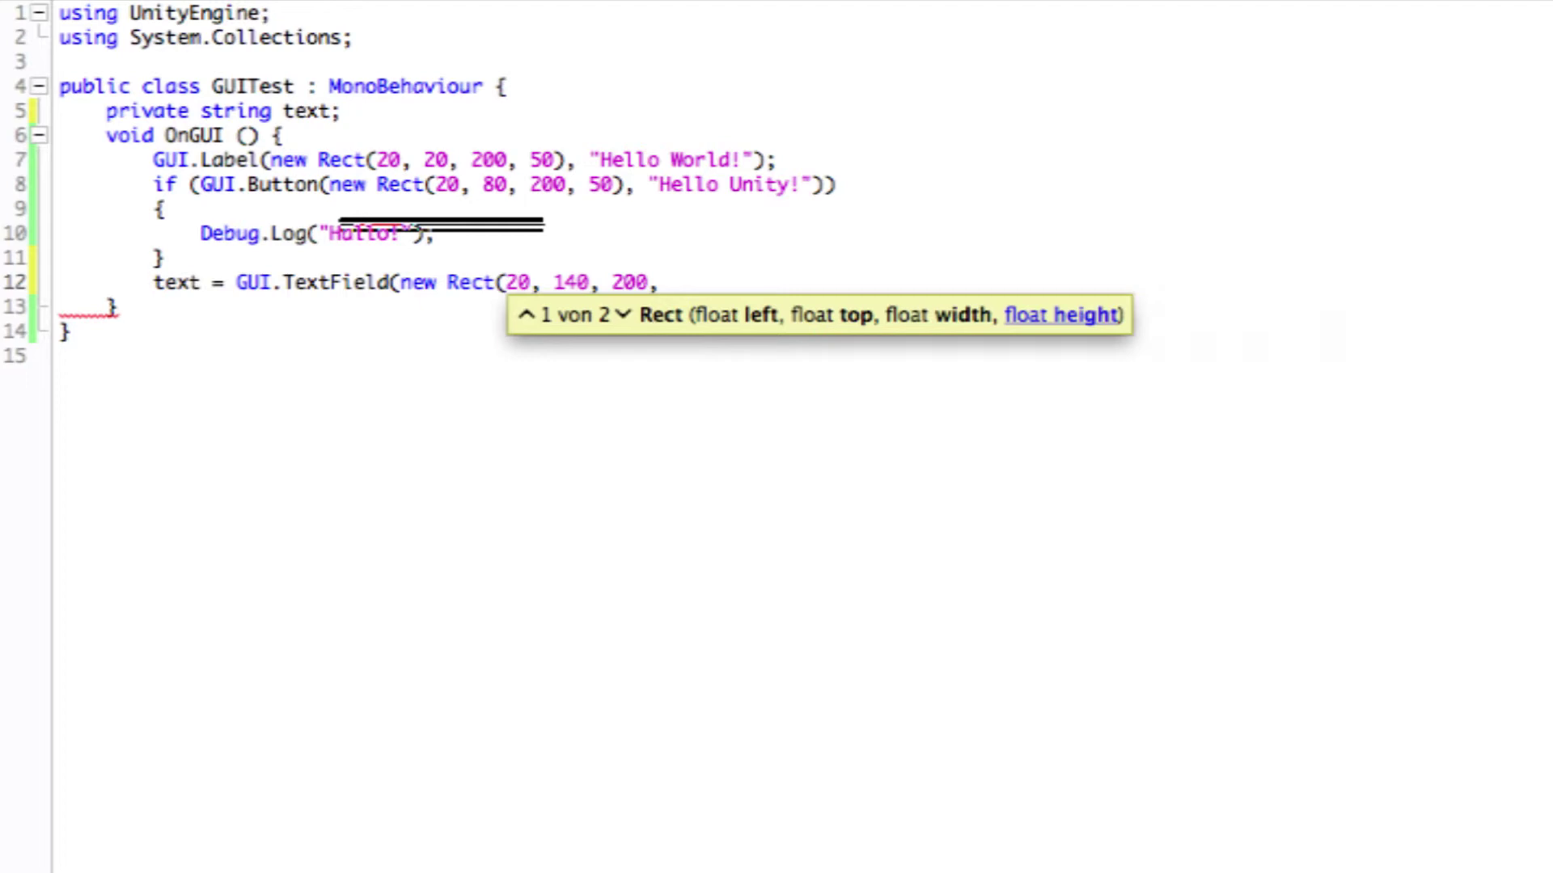
{"action": "type", "text": "20)"}
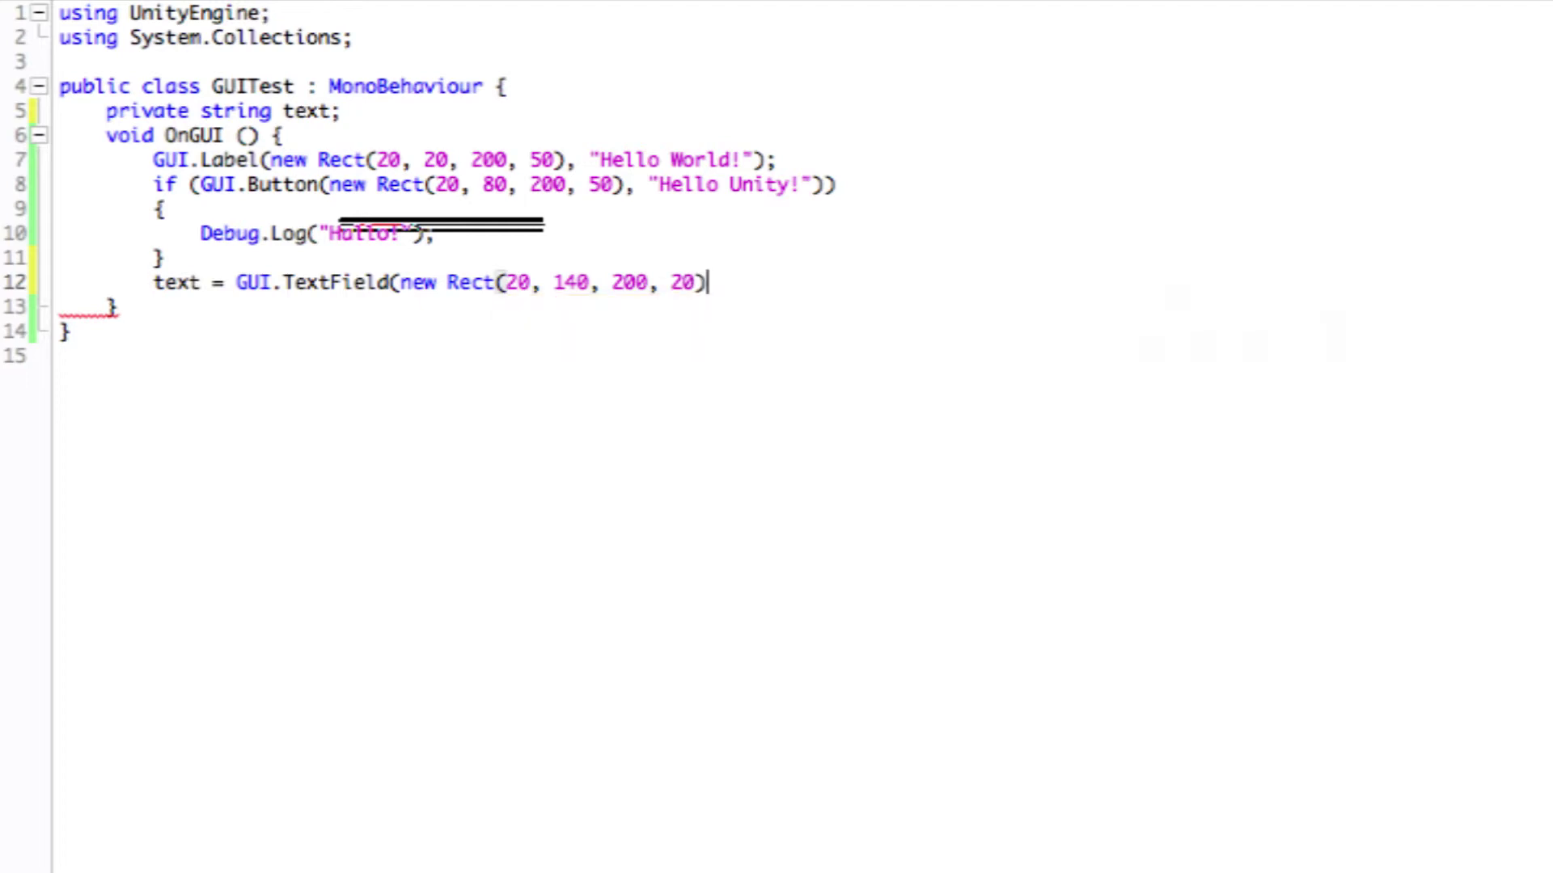
{"action": "type", "text": ", \""}
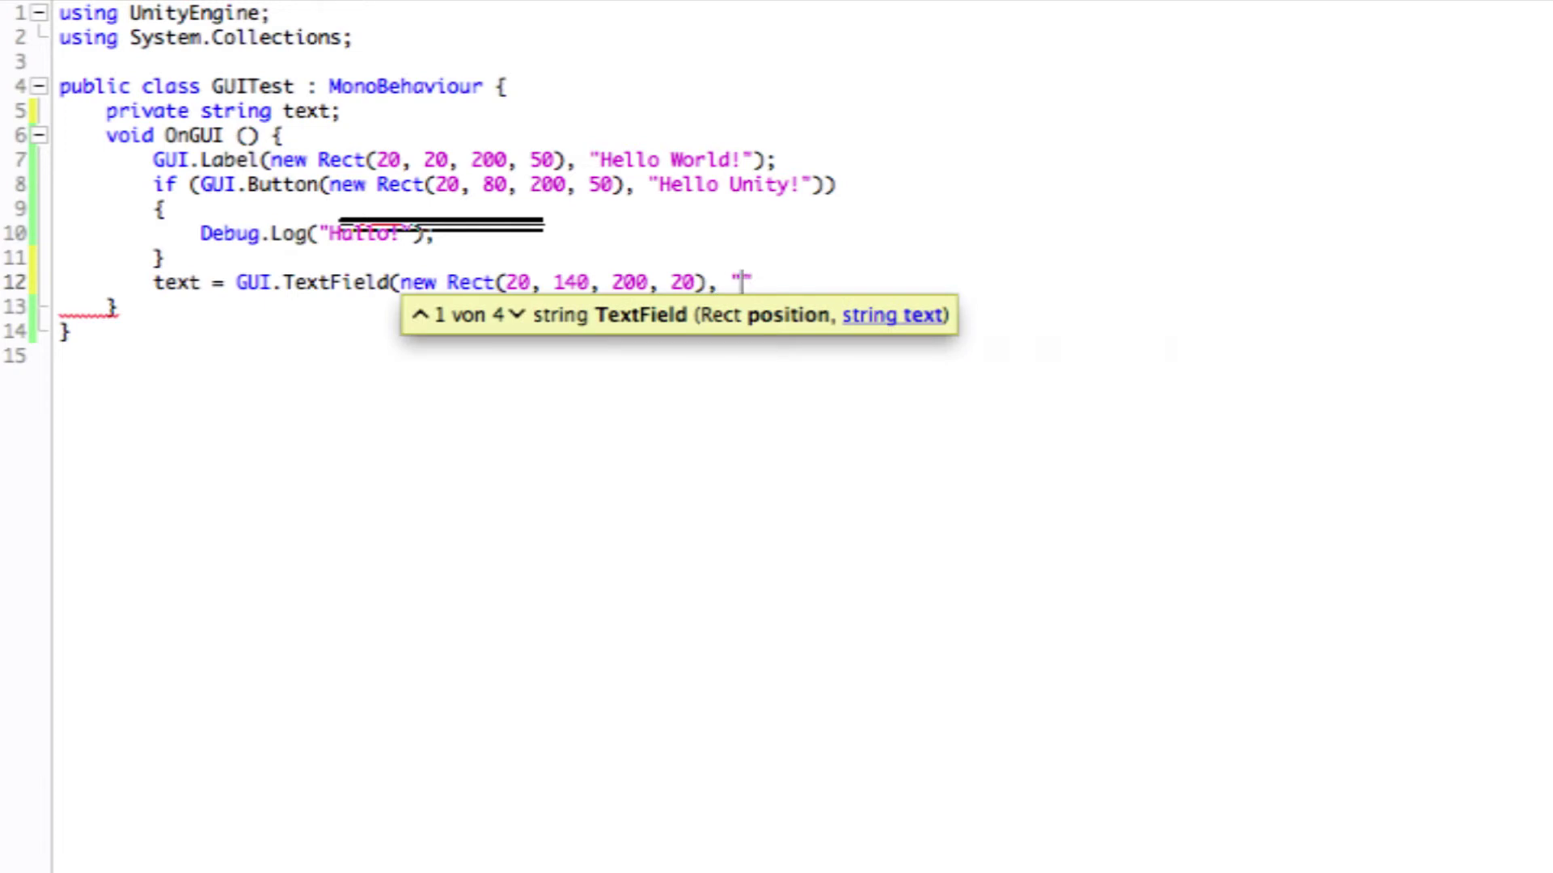
{"action": "key", "text": "BackSpace"}
{"action": "type", "text": "text"}
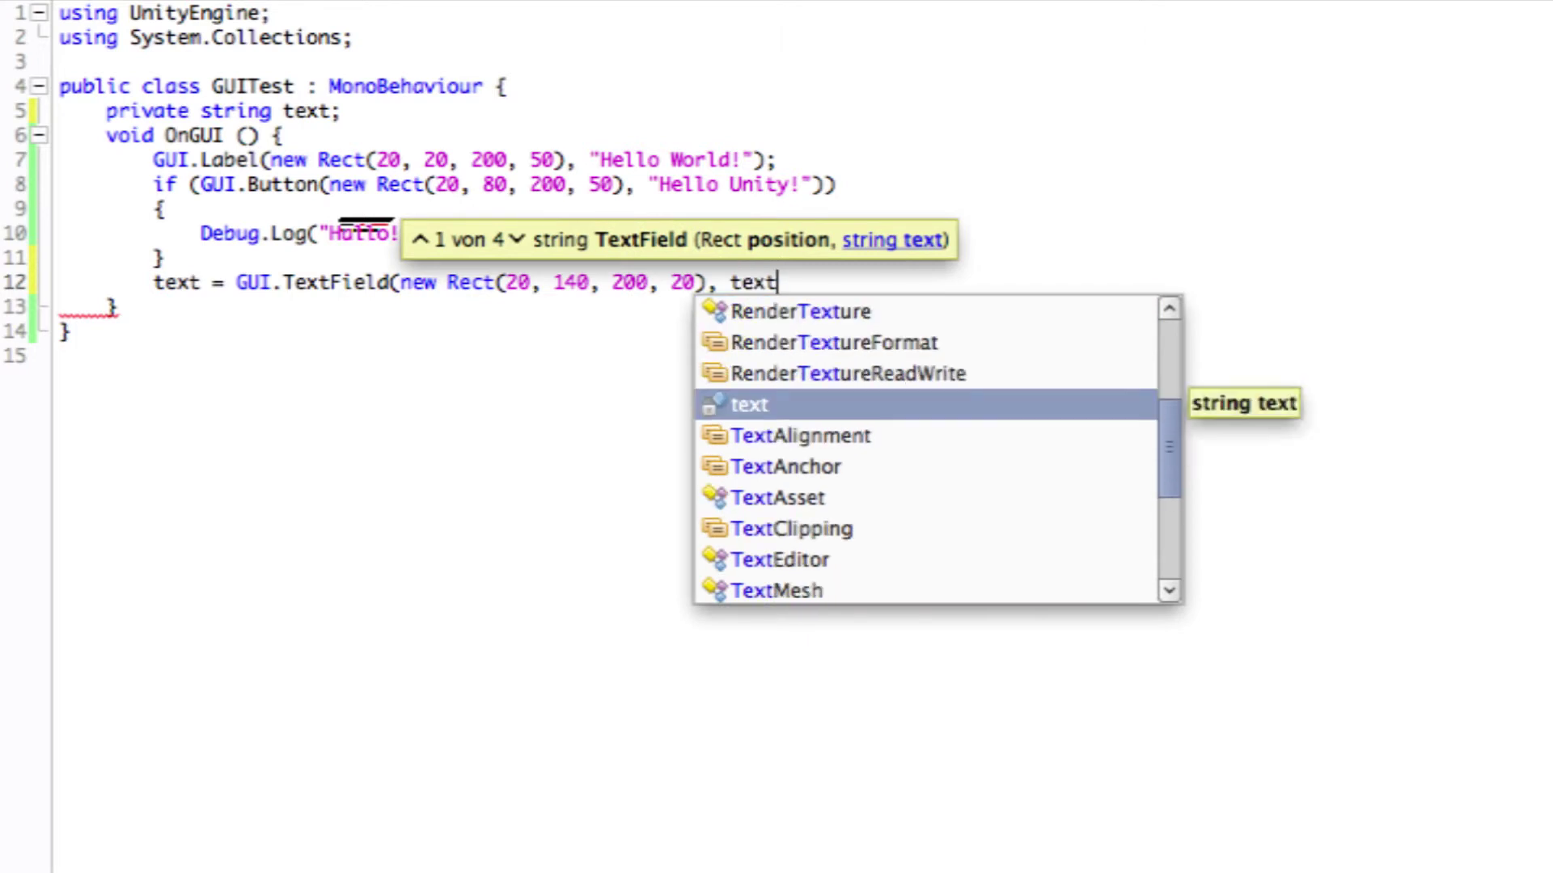
{"action": "type", "text": ","}
{"action": "key", "text": "BackSpace"}
{"action": "key", "text": "BackSpace"}
{"action": "type", "text": ");"}
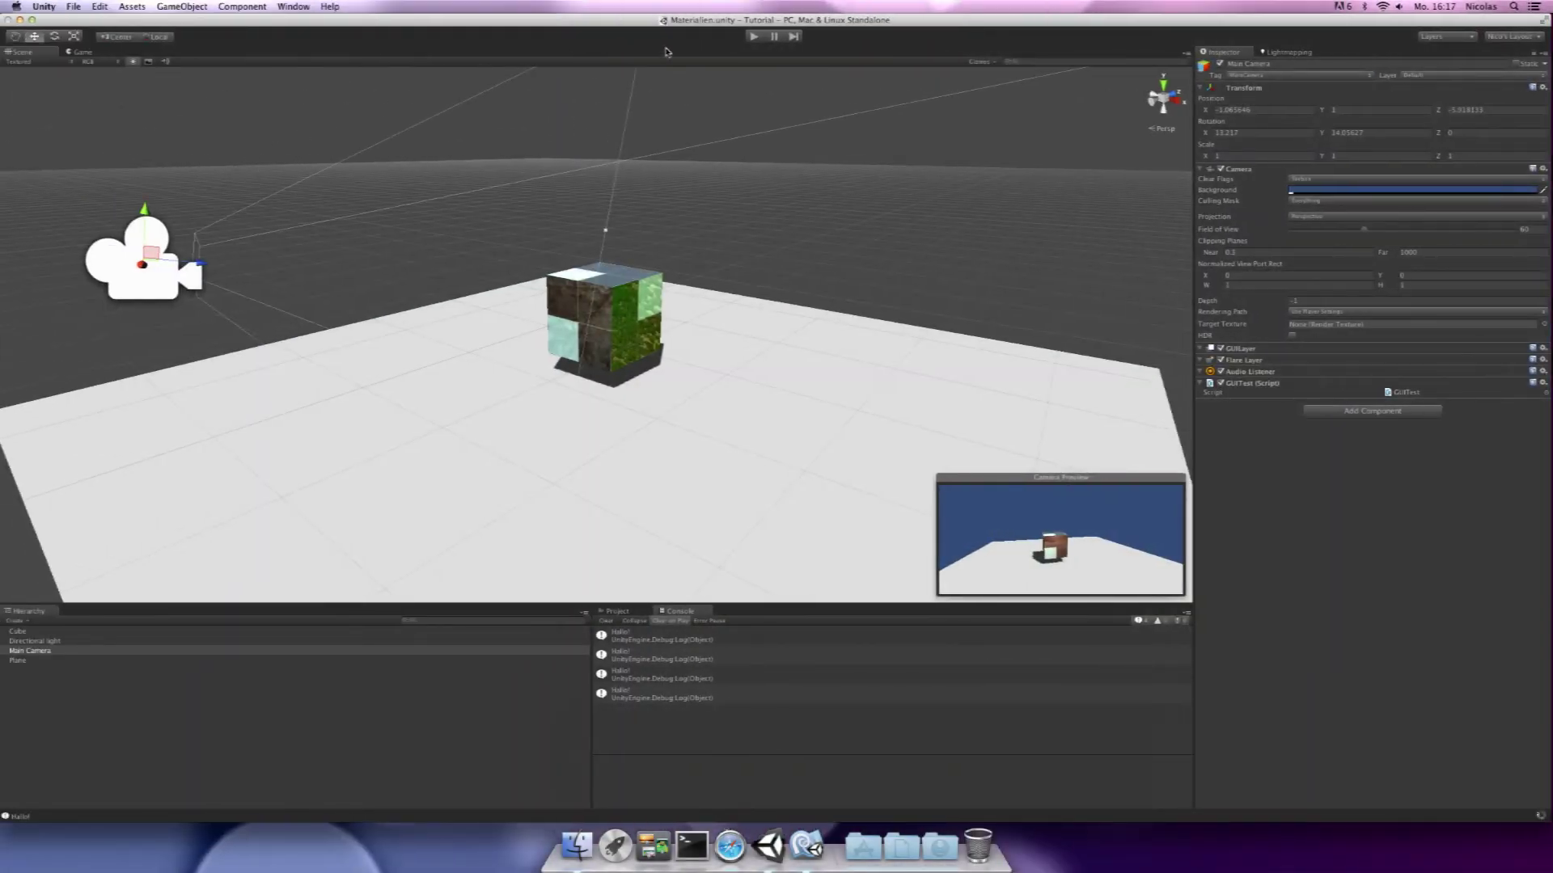
Test-run the scene, then open GUITest.cs at line 12 from a NullReferenceException error.
{"action": "left_click", "coordinate": [753, 36]}
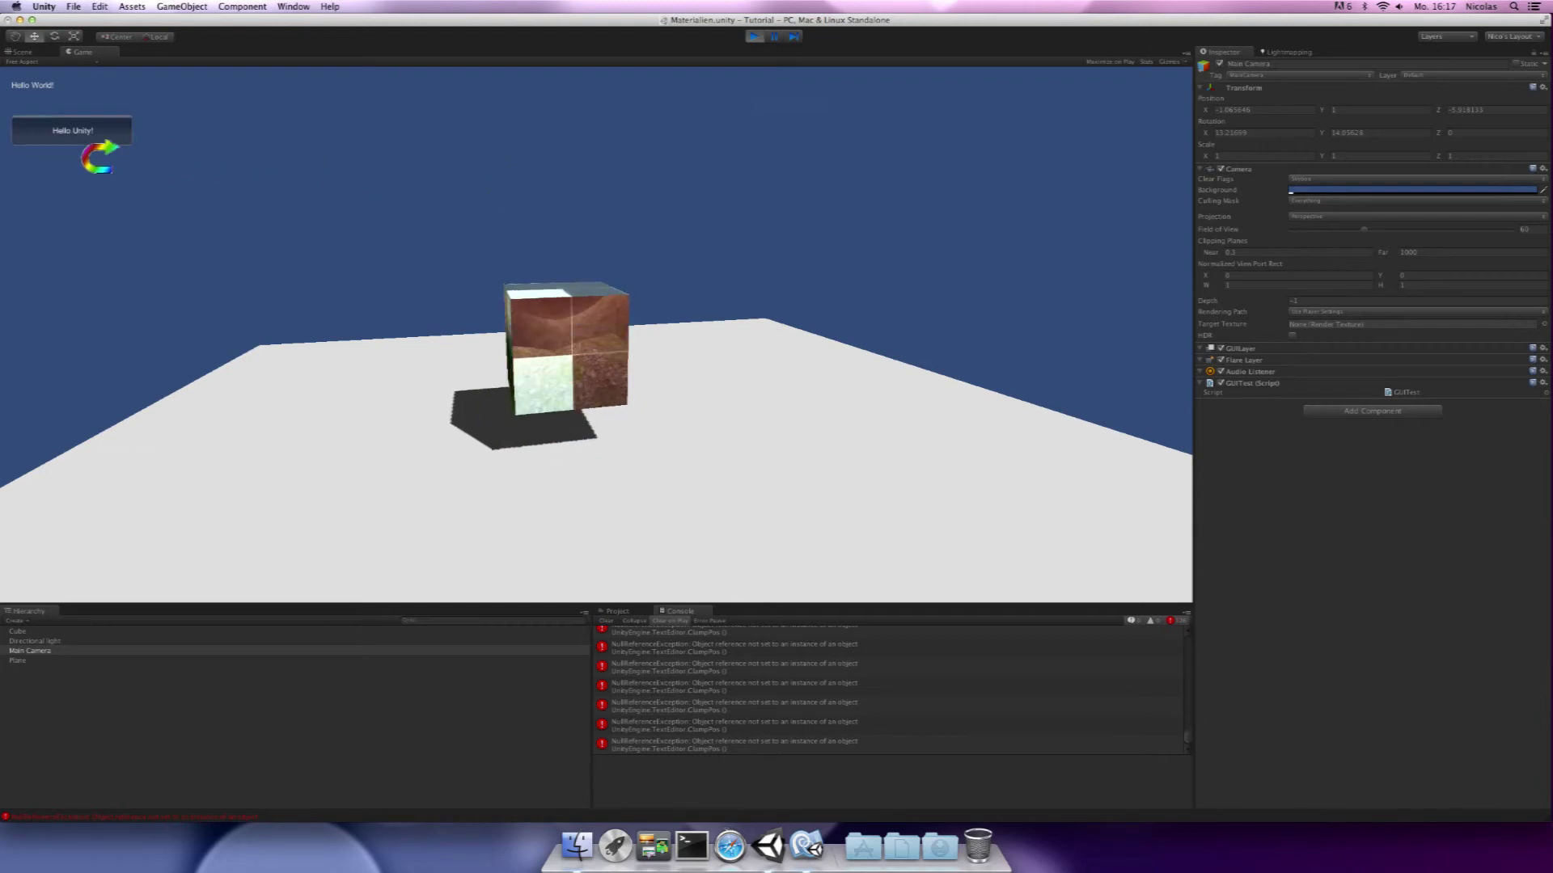
{"action": "left_click", "coordinate": [753, 38]}
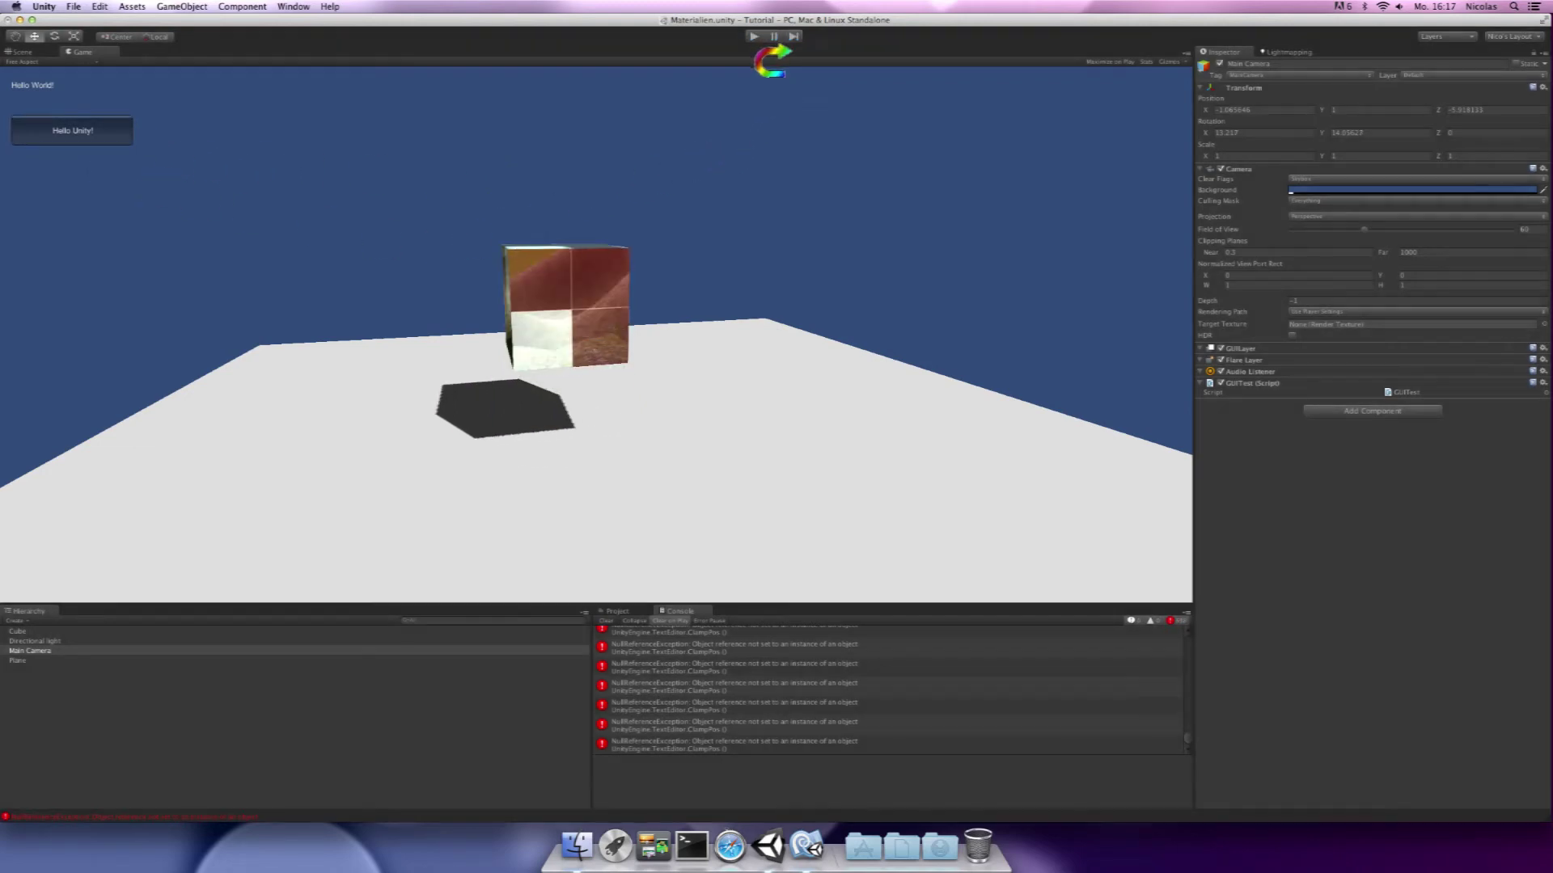
{"action": "left_click", "coordinate": [742, 683]}
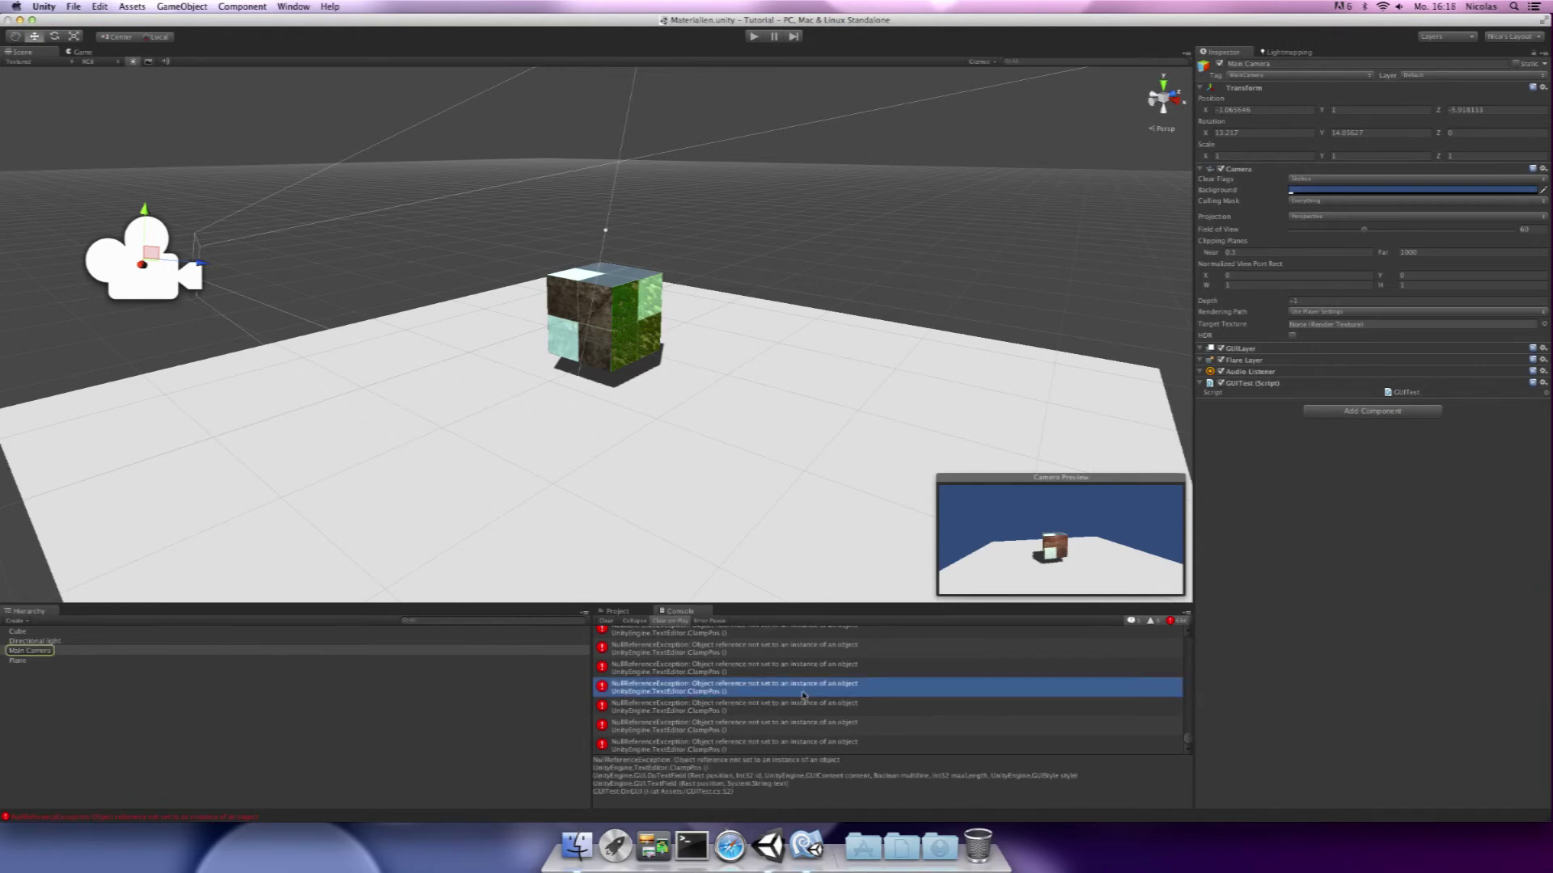
{"action": "double_click", "coordinate": [889, 777]}
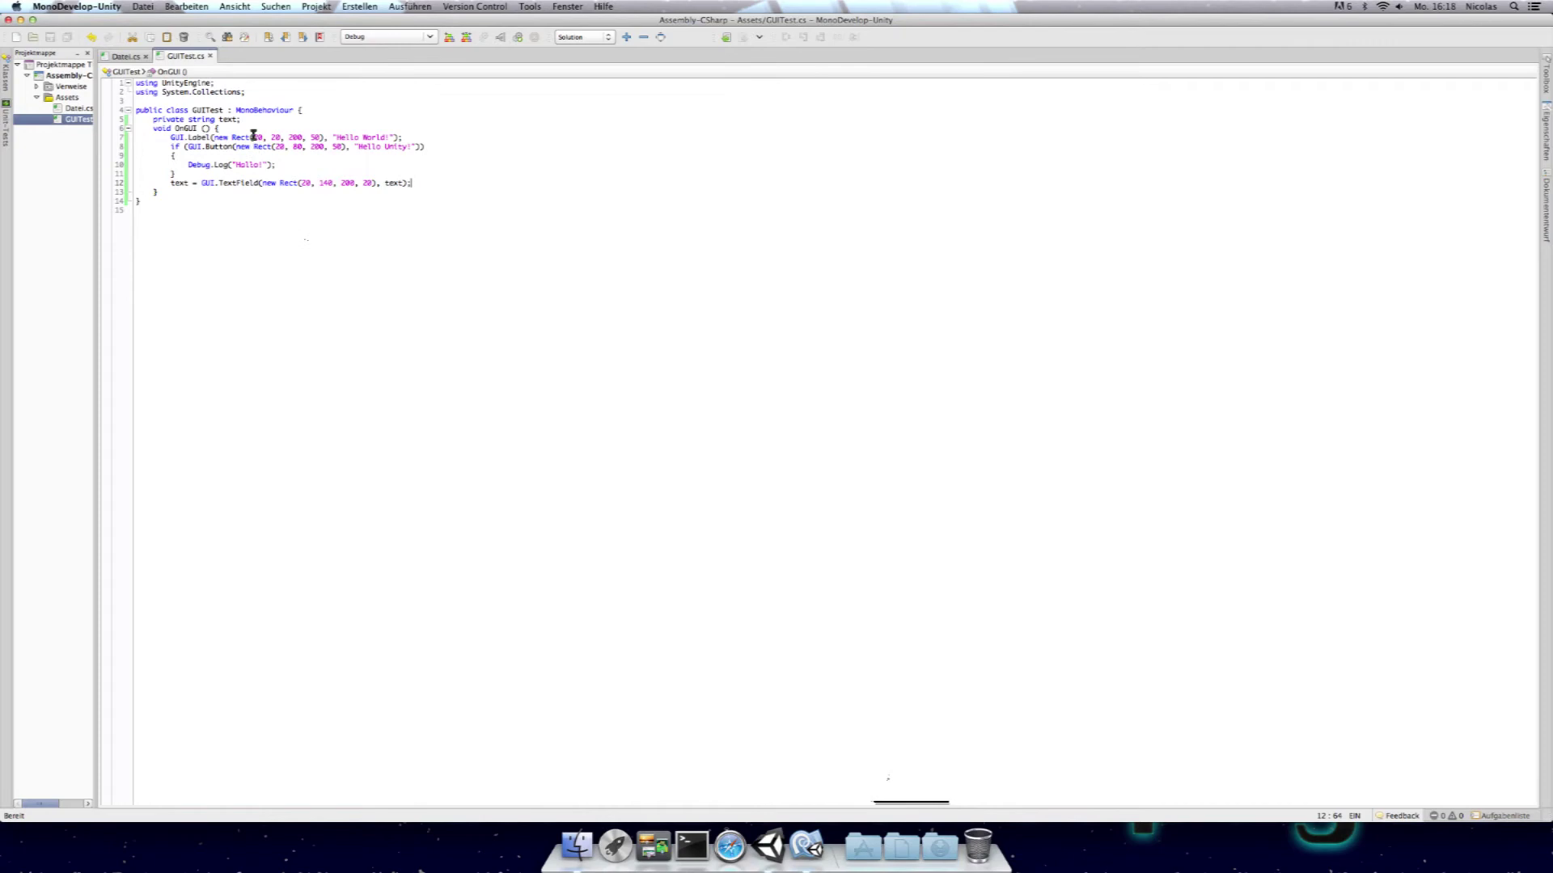
Initialize the text declaration to an empty string and save GUITest.cs.
{"action": "left_click", "coordinate": [238, 119]}
{"action": "type", "text": "="}
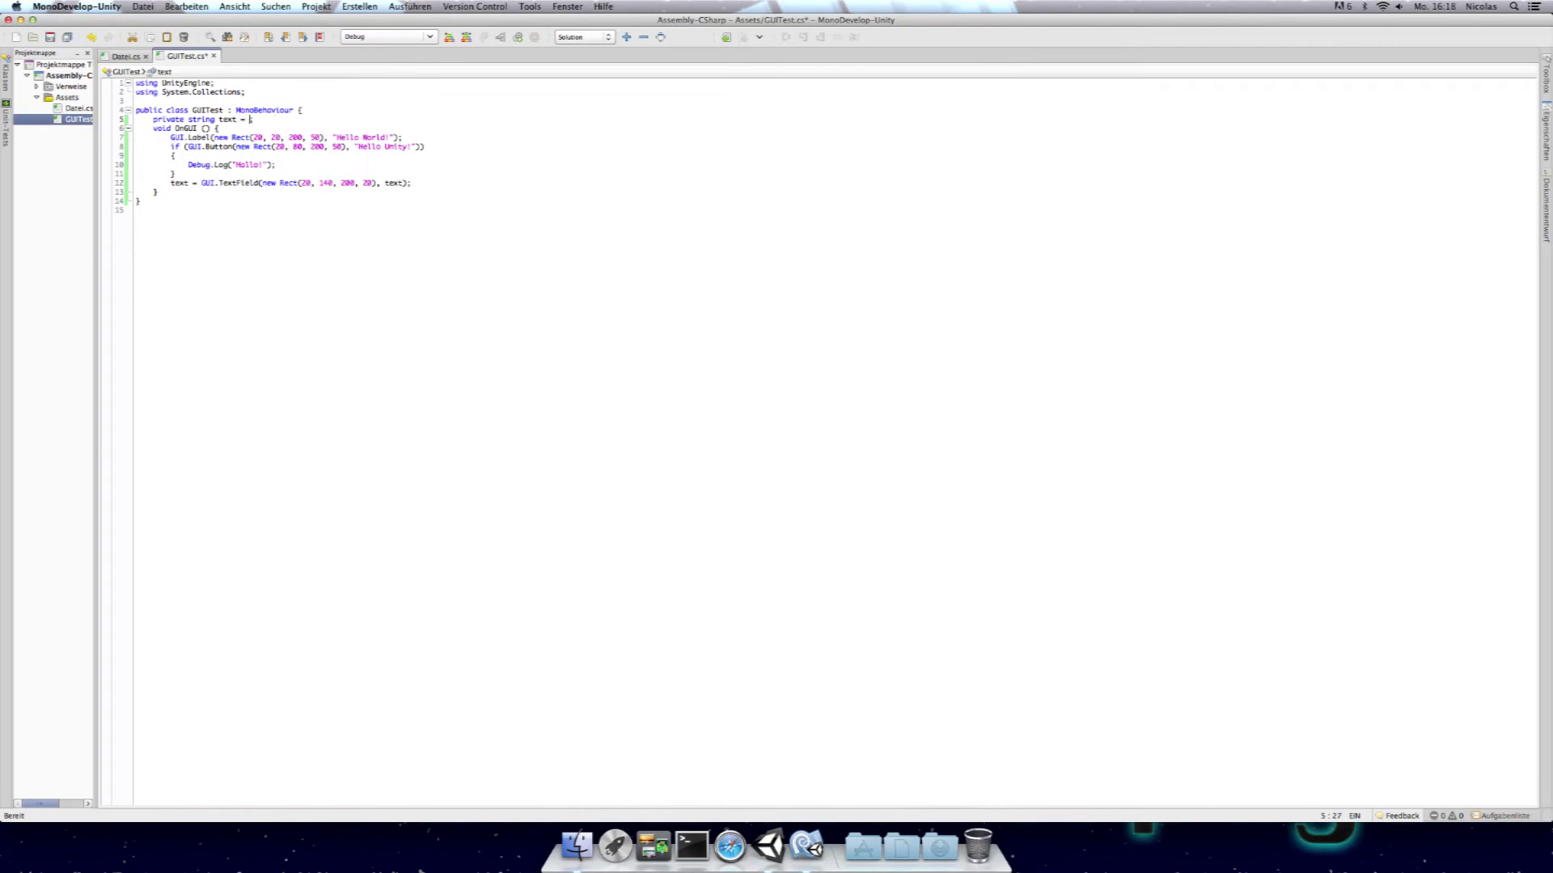
{"action": "key", "text": "super+s"}
Run the scene in Unity to confirm the text field appears without errors, then stop it.
{"action": "key", "text": "super+Tab"}
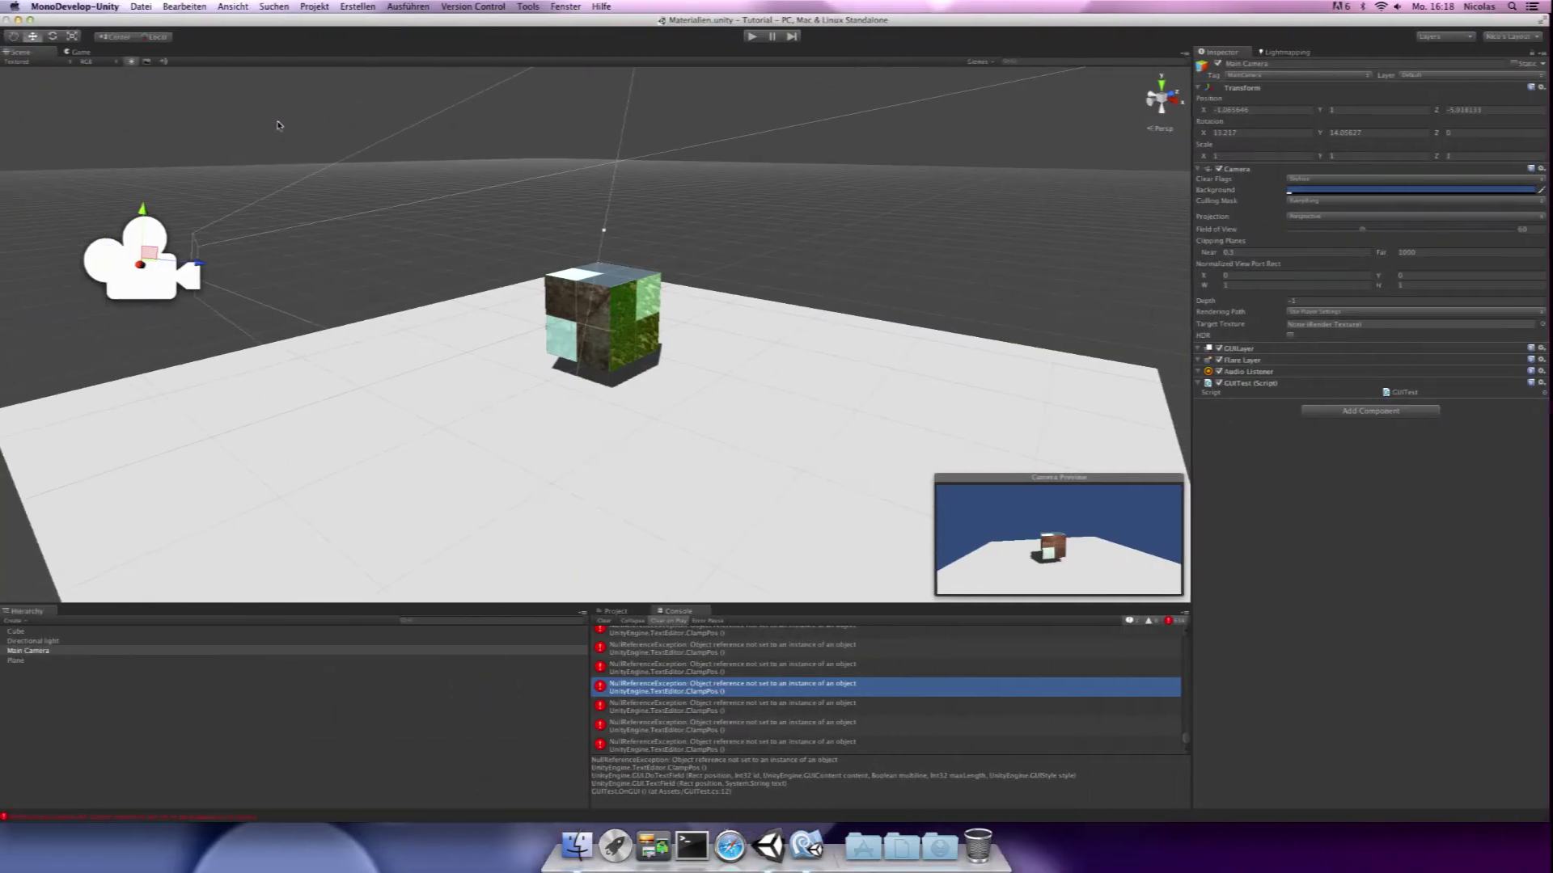
{"action": "left_click", "coordinate": [754, 36]}
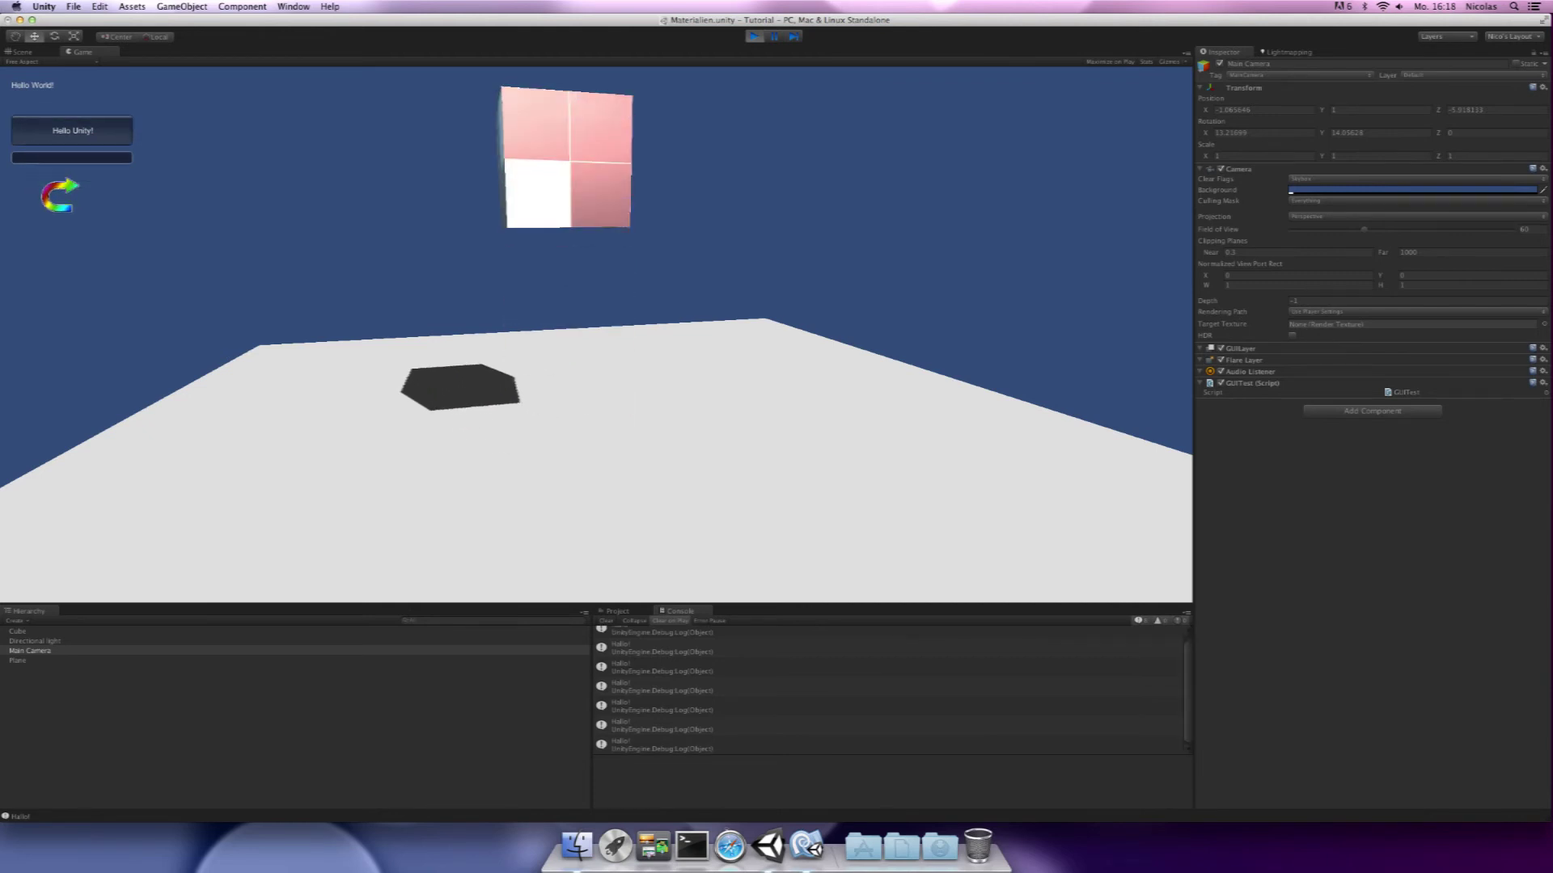
{"action": "left_click", "coordinate": [751, 37]}
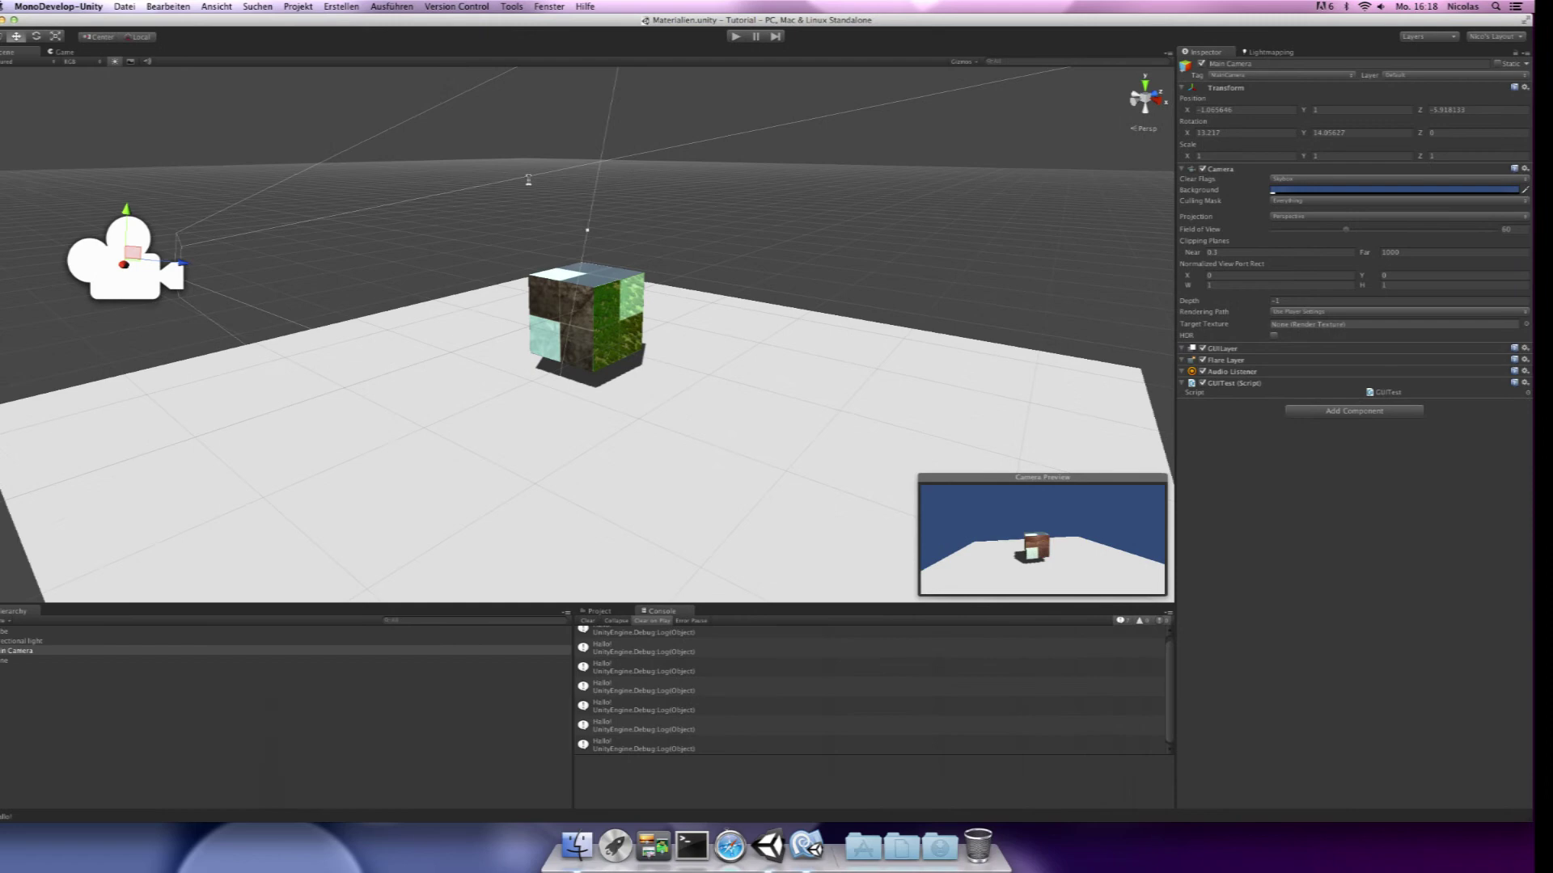
{"action": "left_click", "coordinate": [181, 6]}
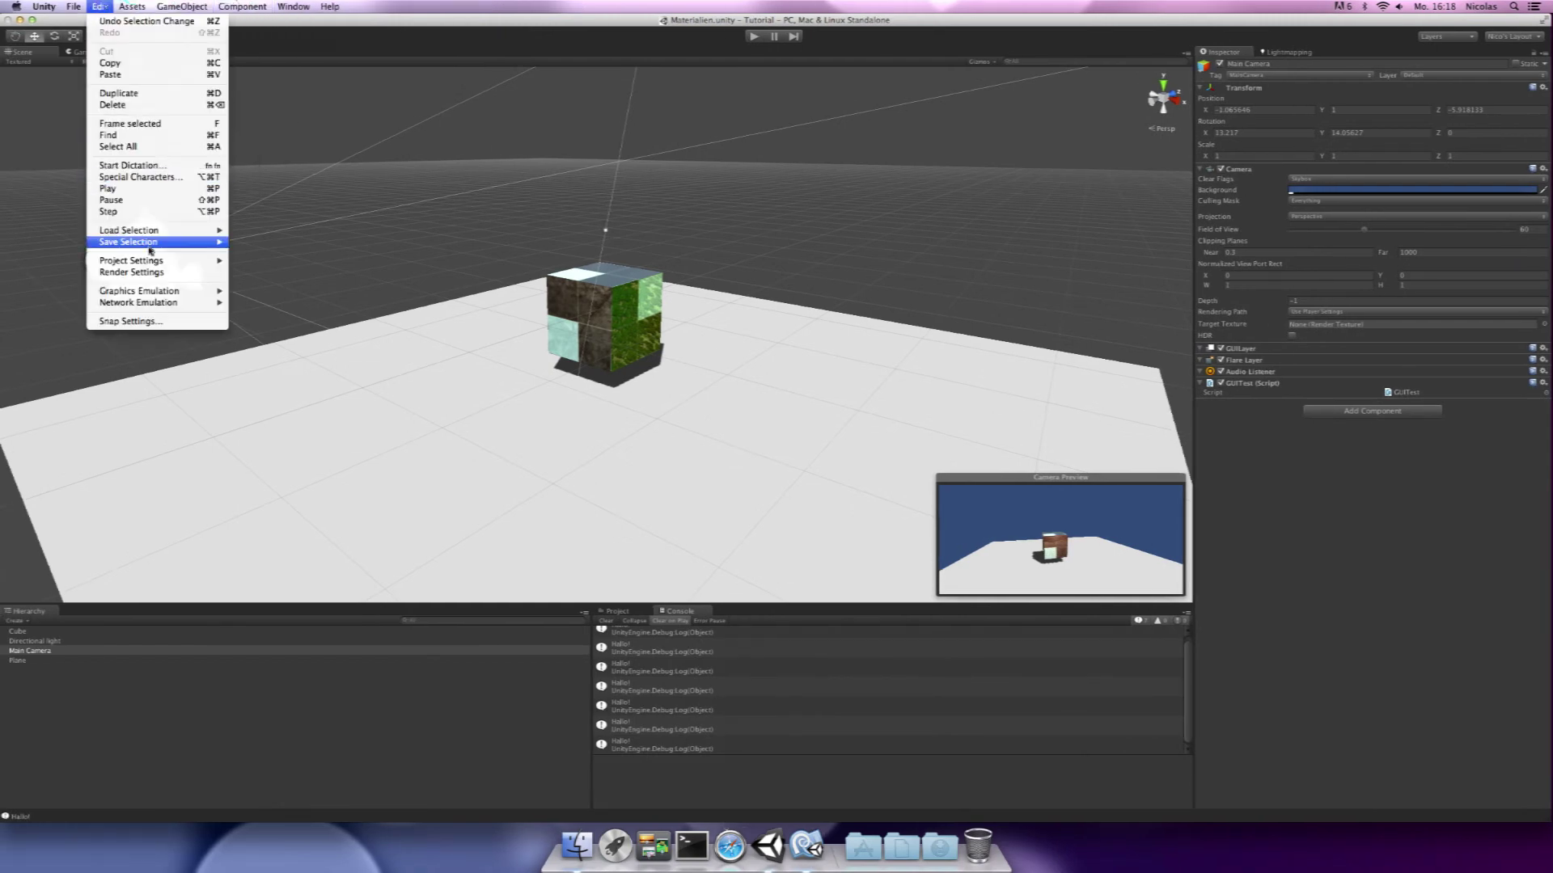
Open the Player settings, dismiss the default cursor texture picker, and clear the inspector.
{"action": "mouse_move", "coordinate": [174, 260]}
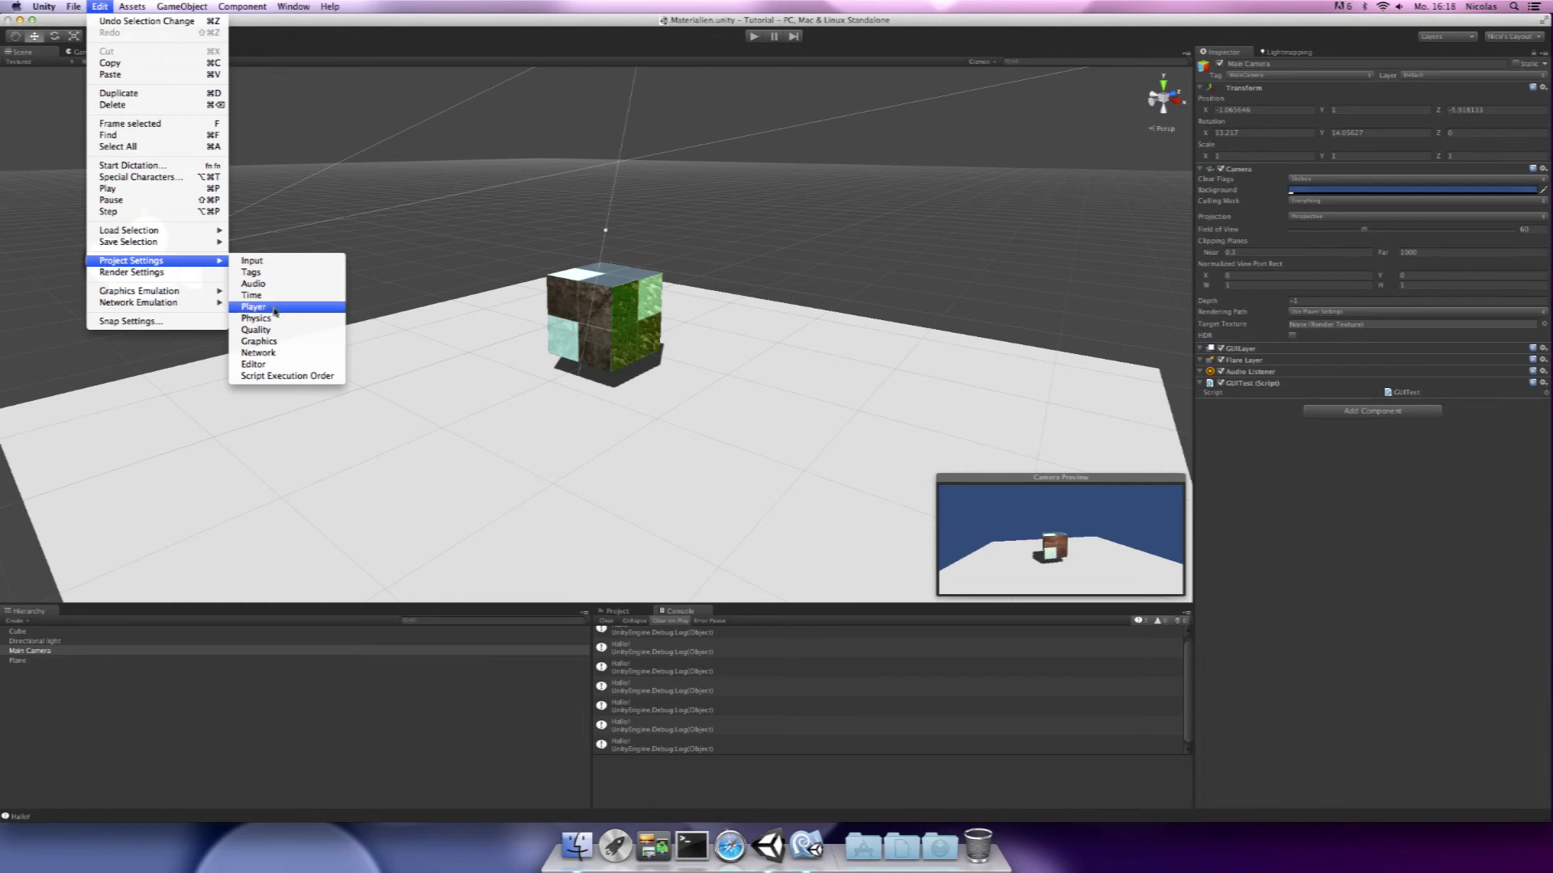
{"action": "left_click", "coordinate": [275, 307]}
{"action": "left_click", "coordinate": [1345, 200]}
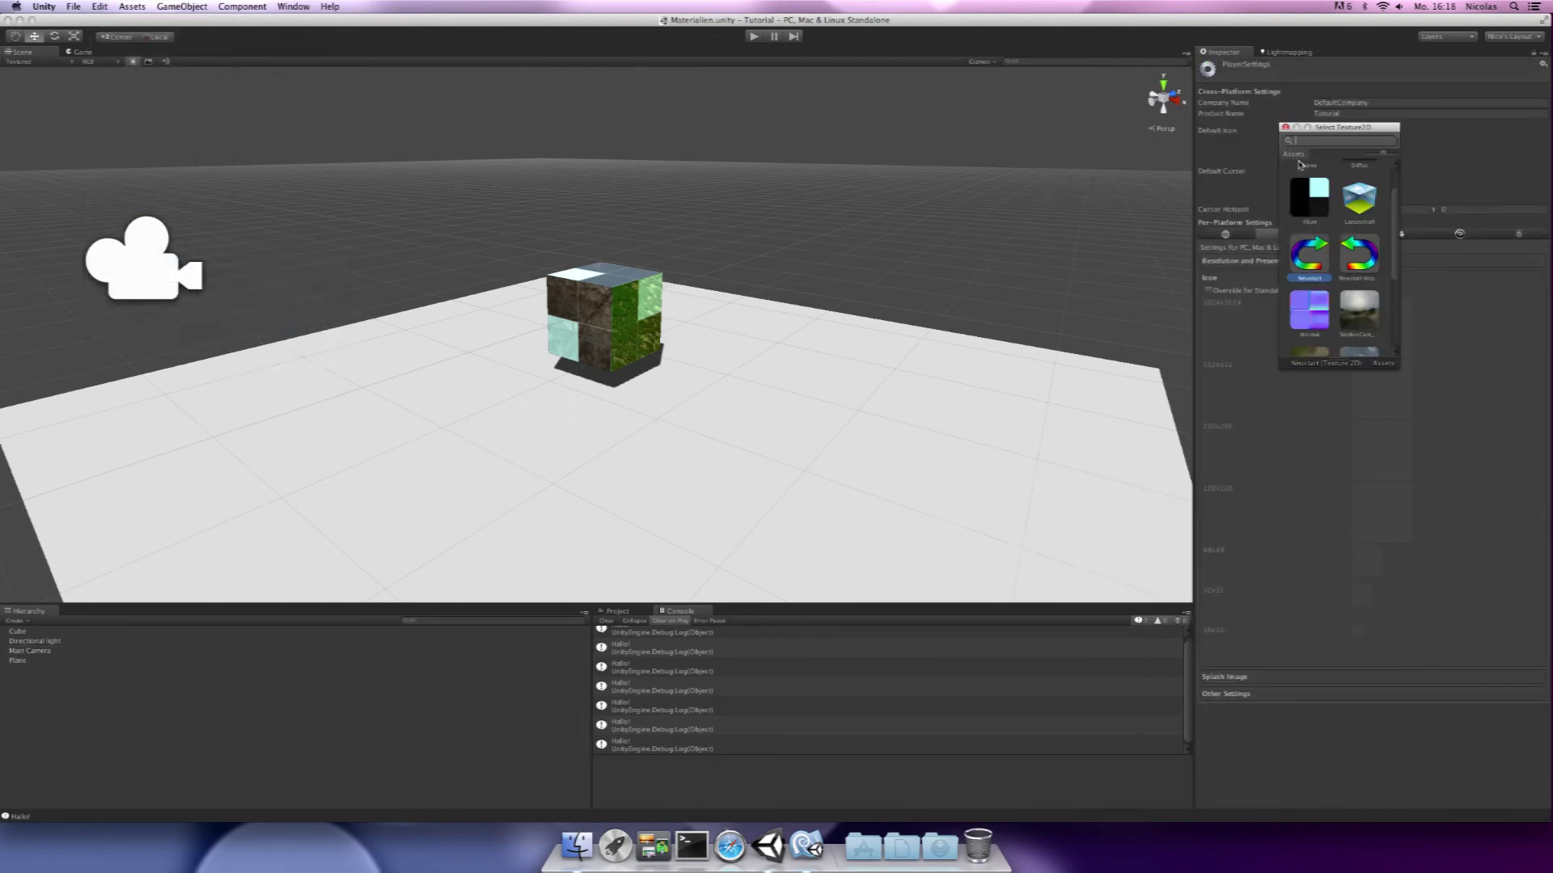
{"action": "double_click", "coordinate": [1304, 165]}
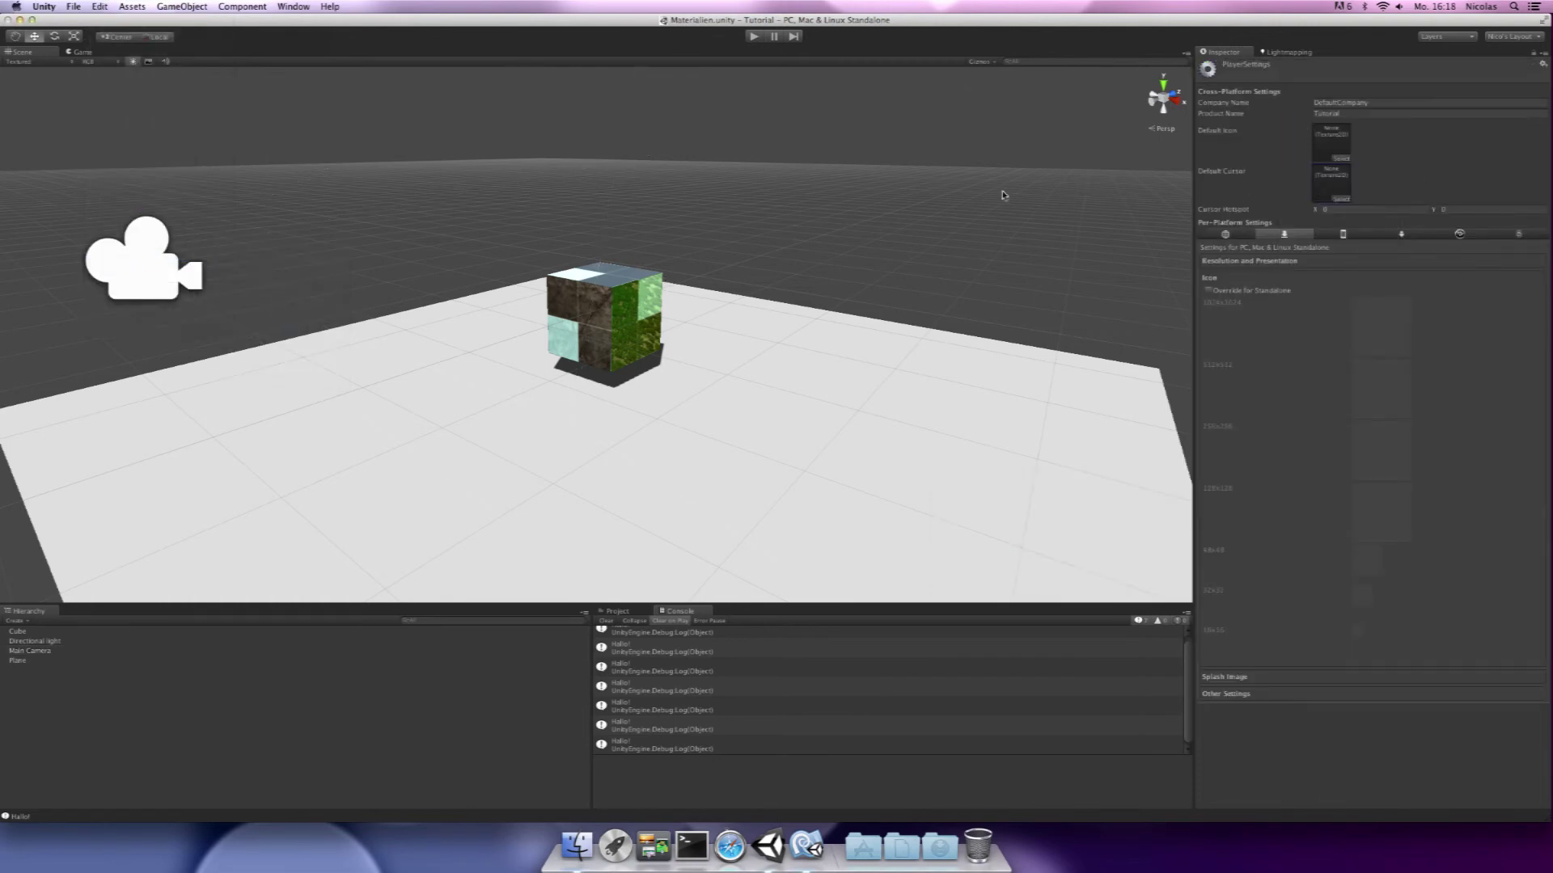
{"action": "left_click", "coordinate": [179, 738]}
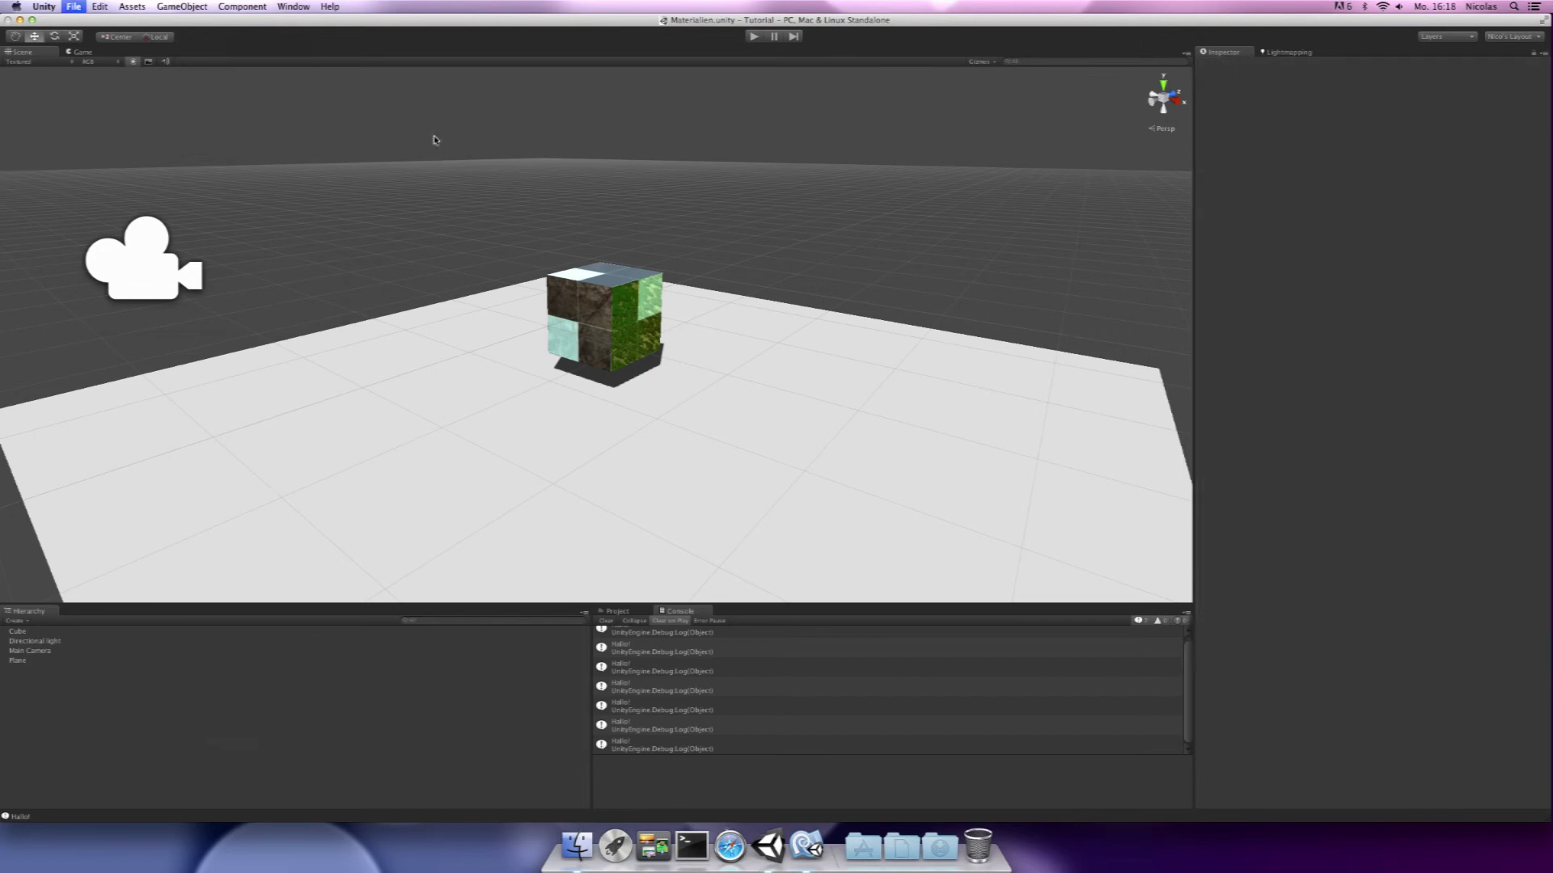
Play the scene, type dddd into the text field, and stop playback.
{"action": "left_click", "coordinate": [745, 36]}
{"action": "left_click", "coordinate": [114, 159]}
{"action": "type", "text": "dddd"}
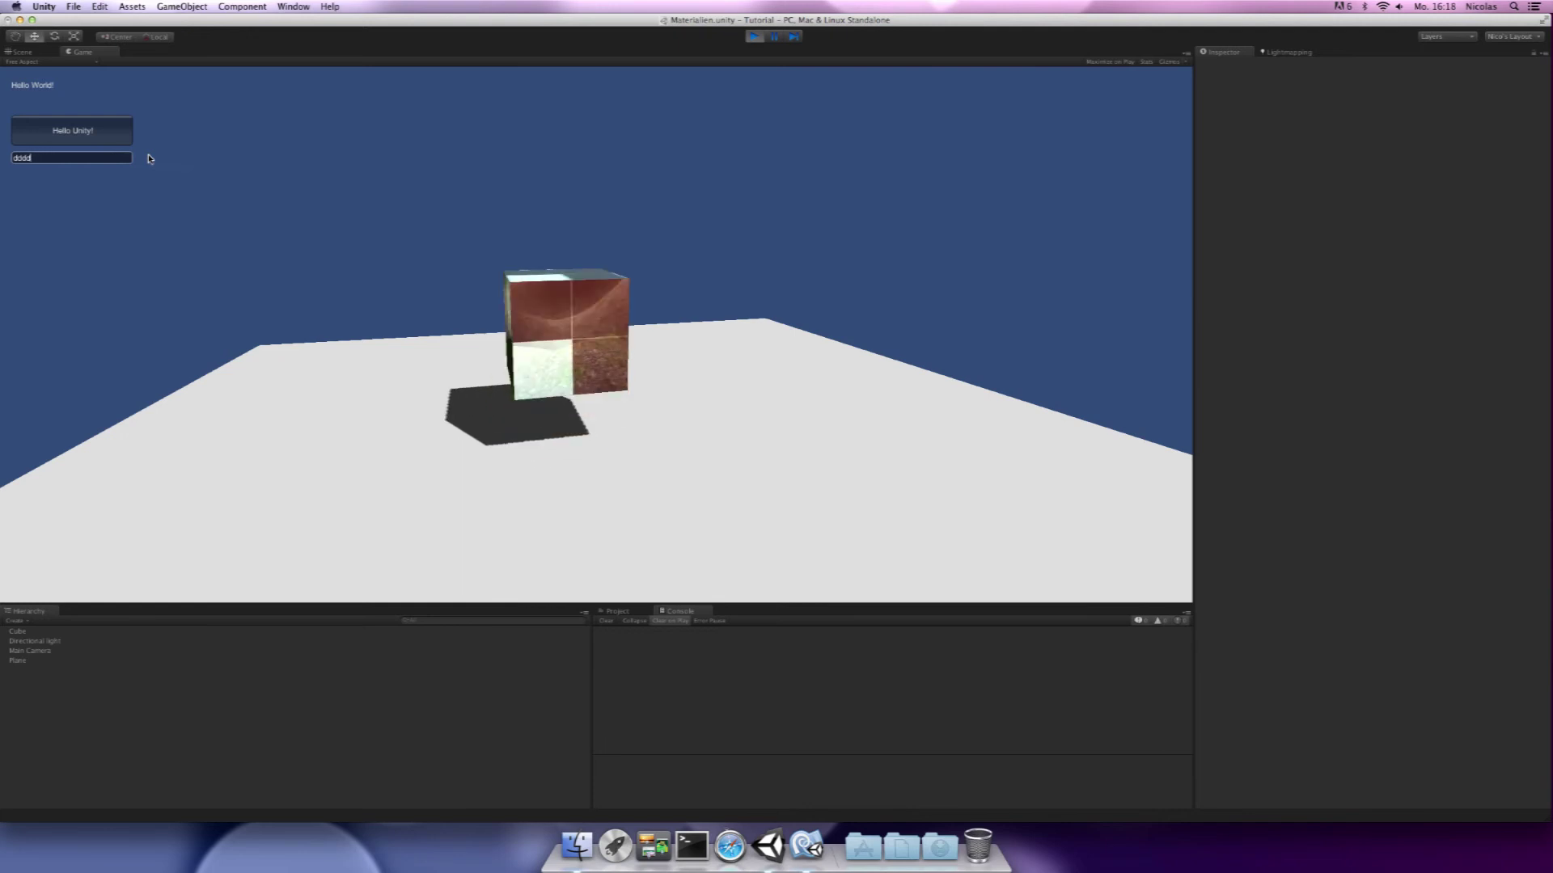
{"action": "left_click", "coordinate": [755, 37]}
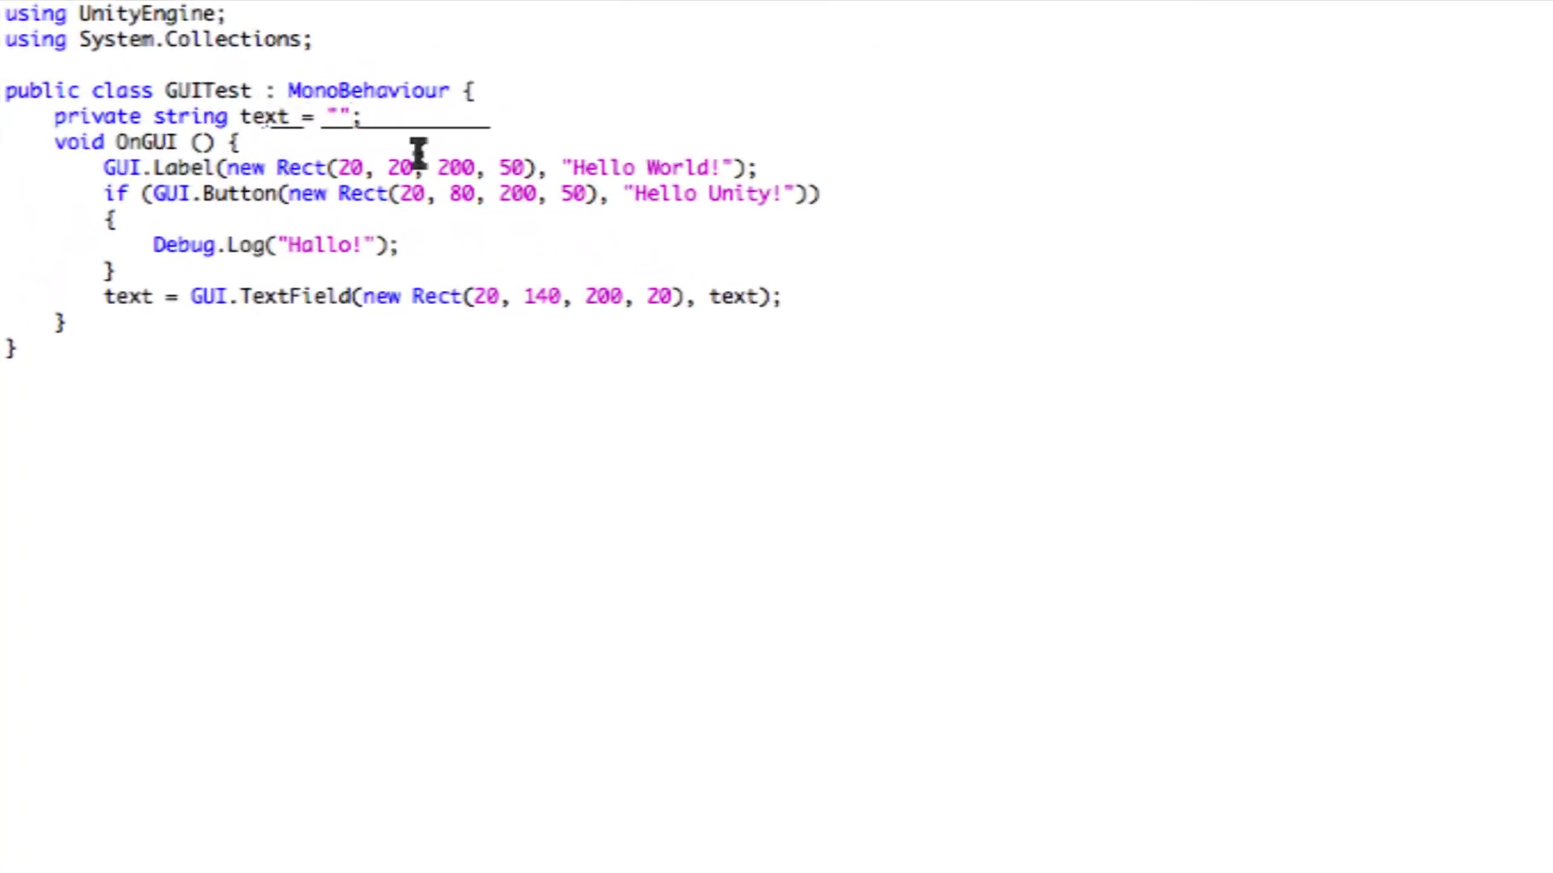
Append + "a" after text in the TextField call, then run the scene.
{"action": "left_click", "coordinate": [758, 296]}
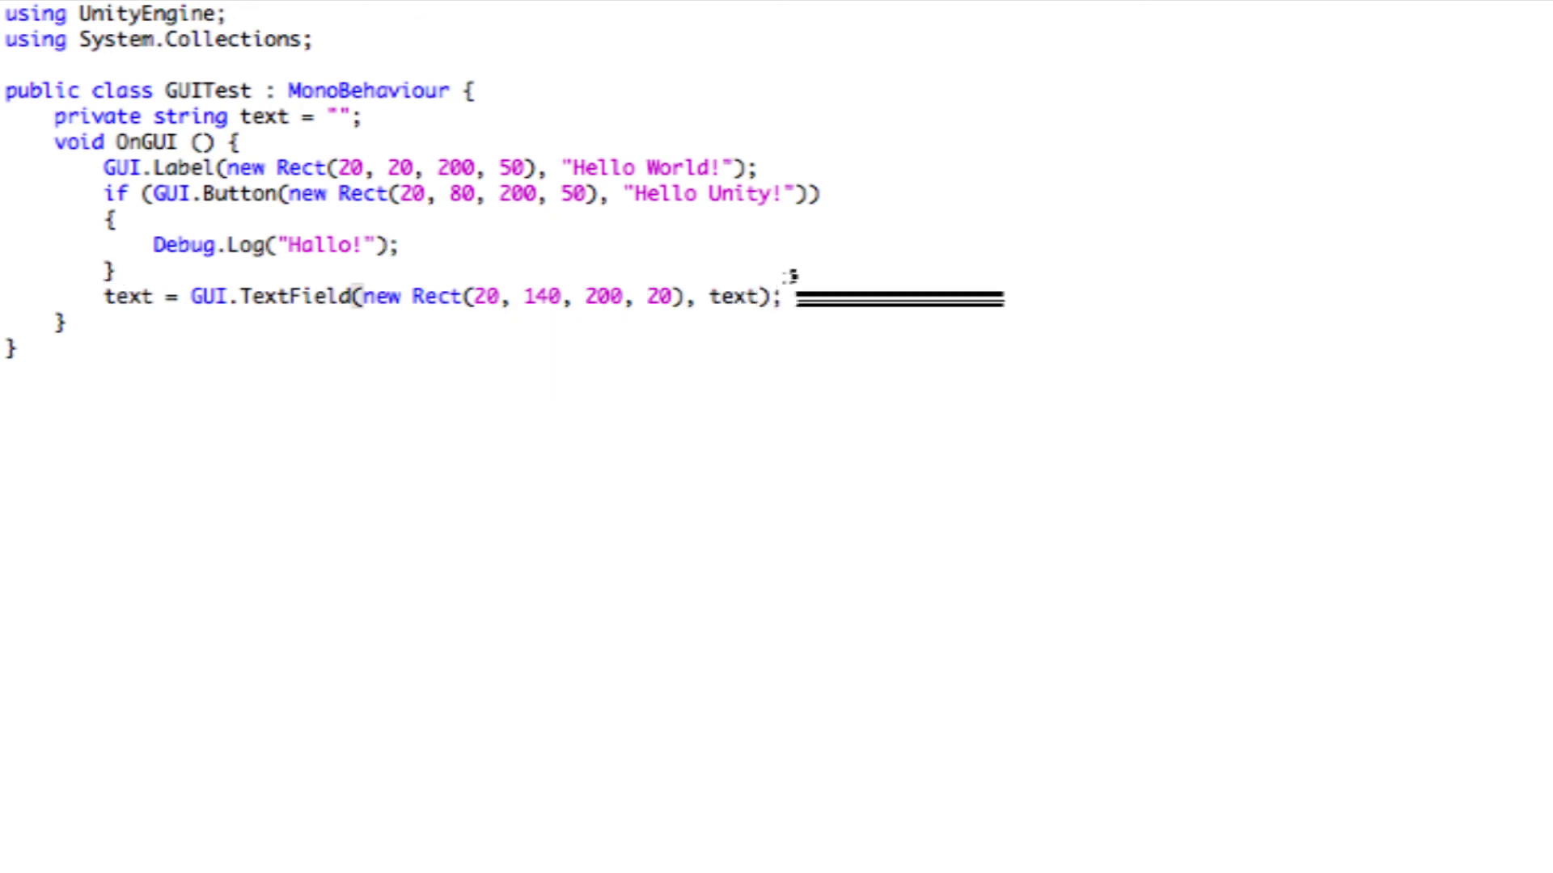
{"action": "type", "text": "+ \""}
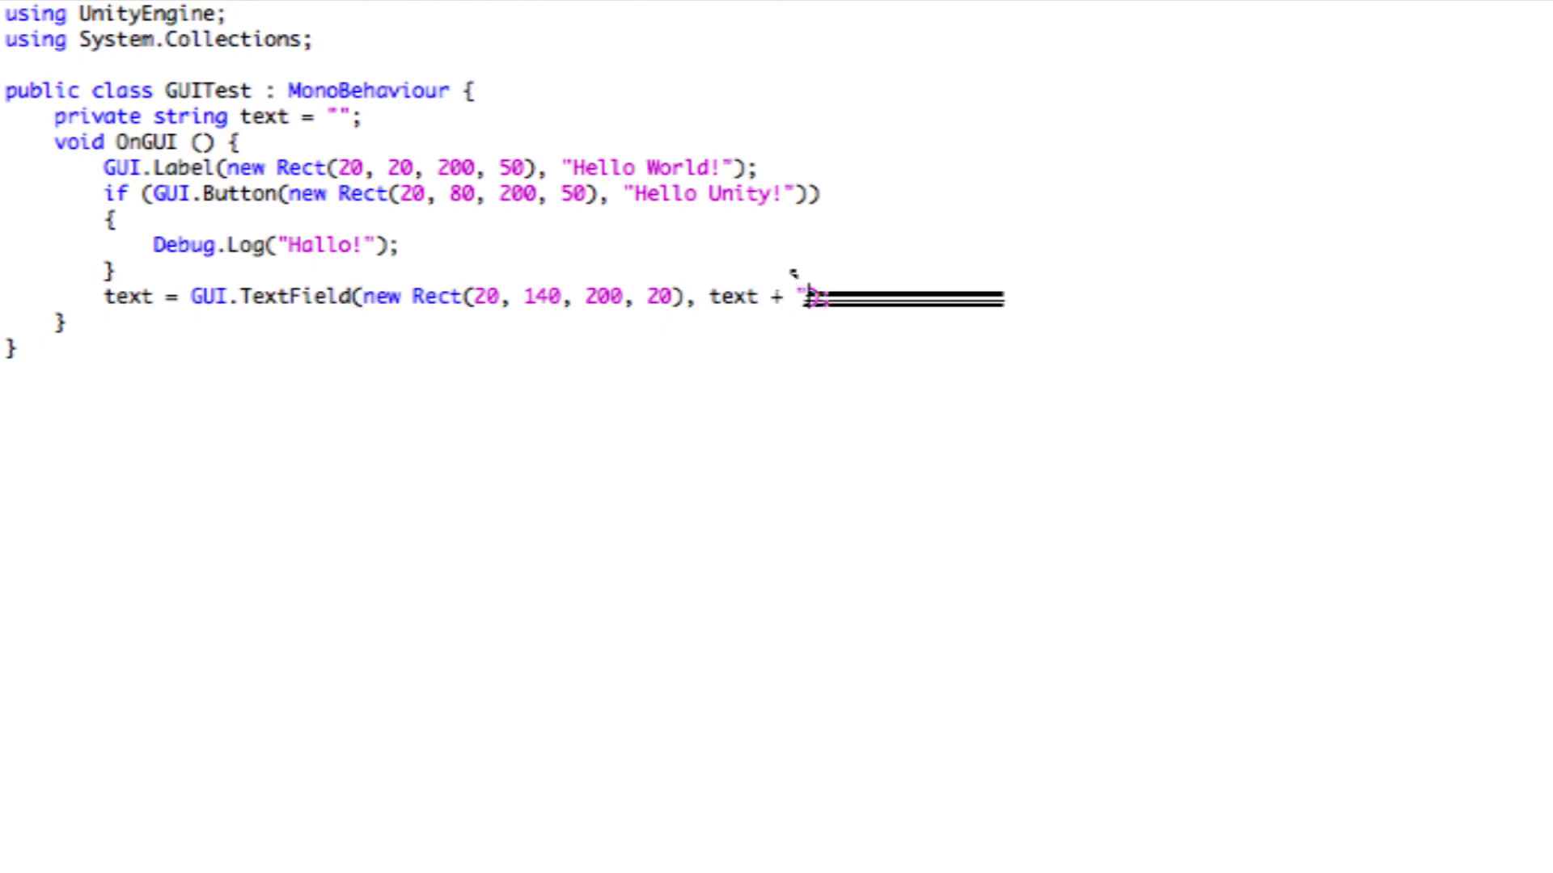
{"action": "type", "text": "a"}
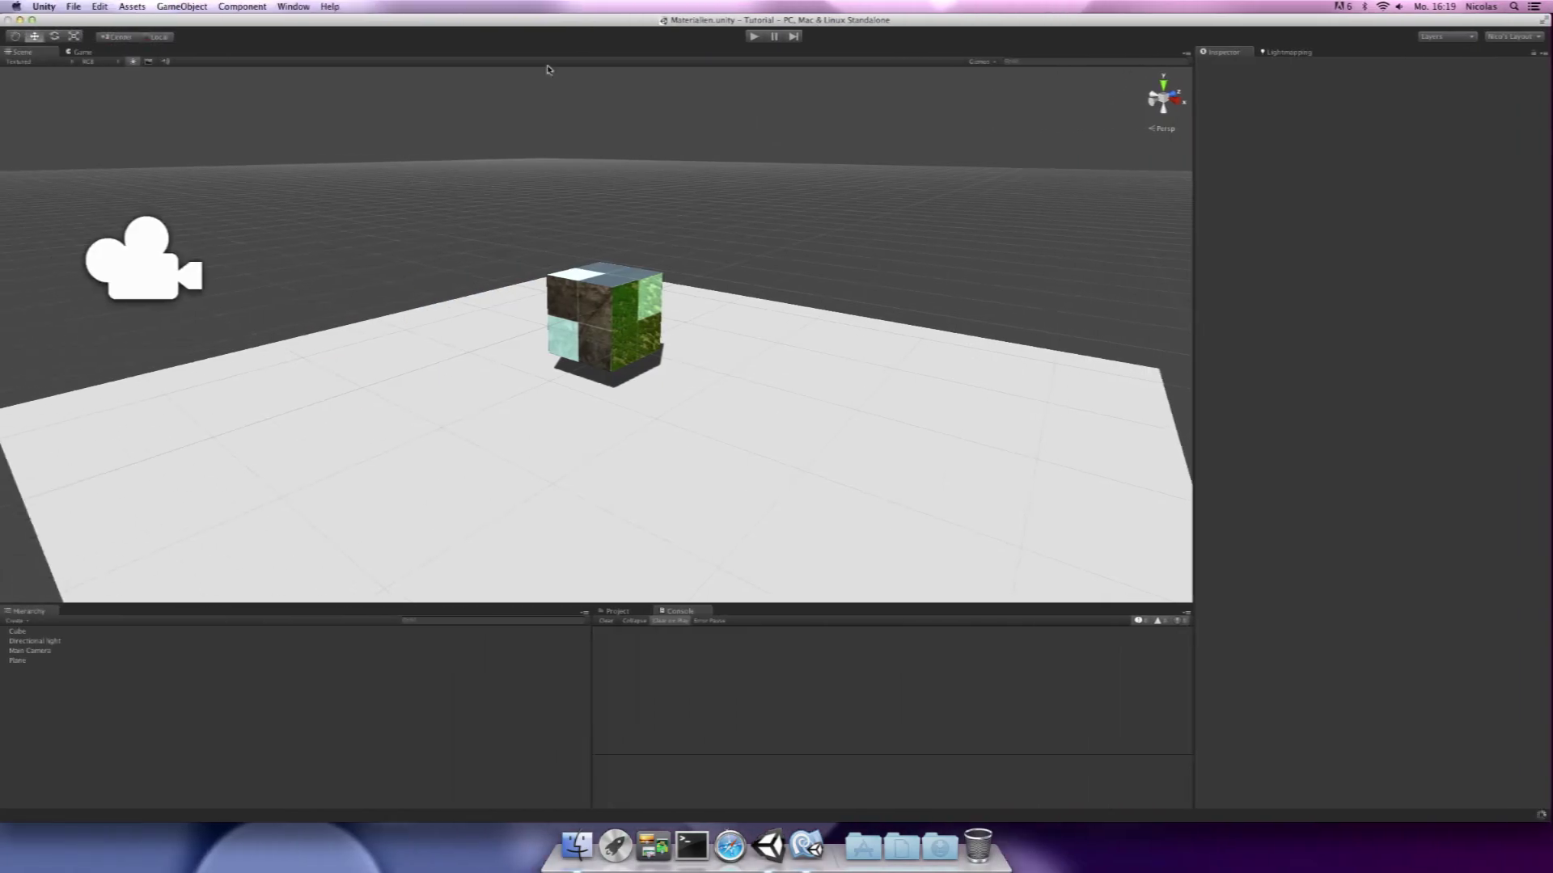
{"action": "left_click", "coordinate": [754, 36]}
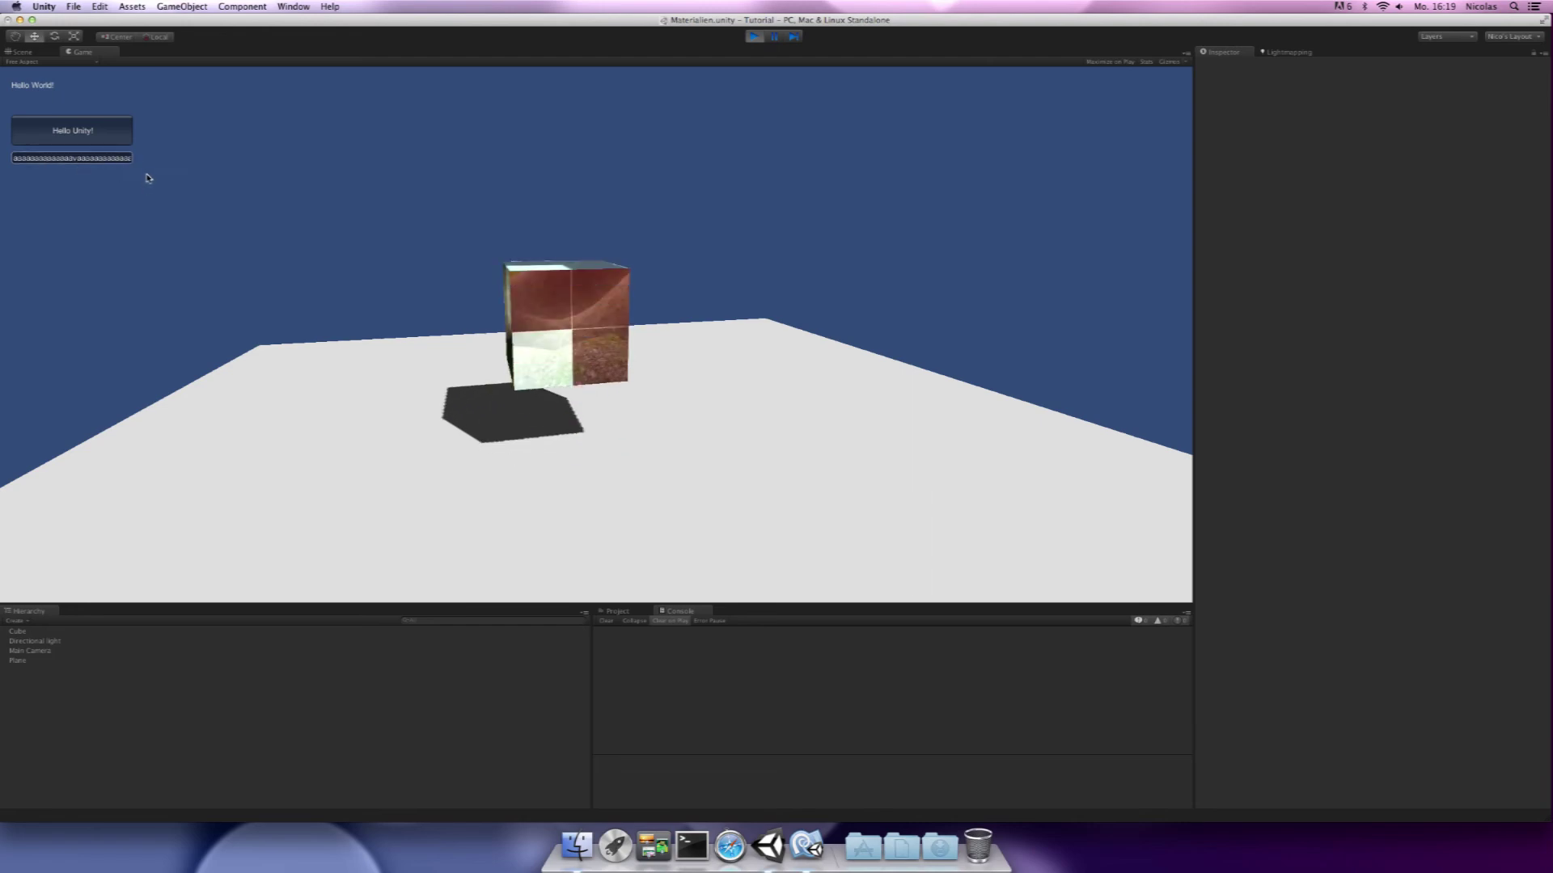
Stop the run, delete + "a" from the TextField call on line 12, save, and return to Unity.
{"action": "left_click", "coordinate": [754, 36]}
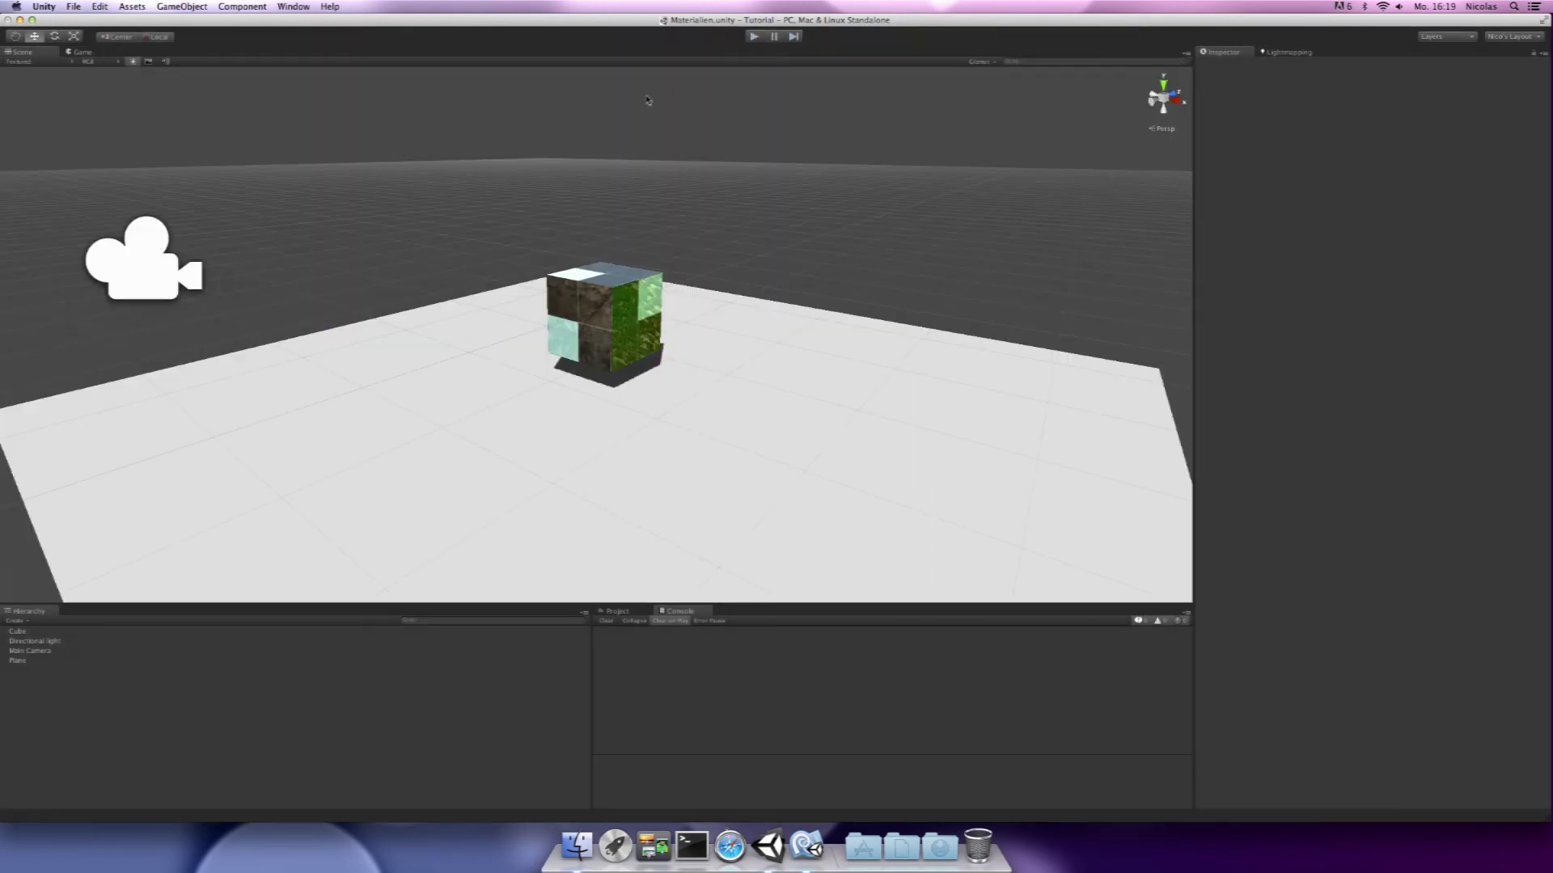
{"action": "key", "text": "super+Tab"}
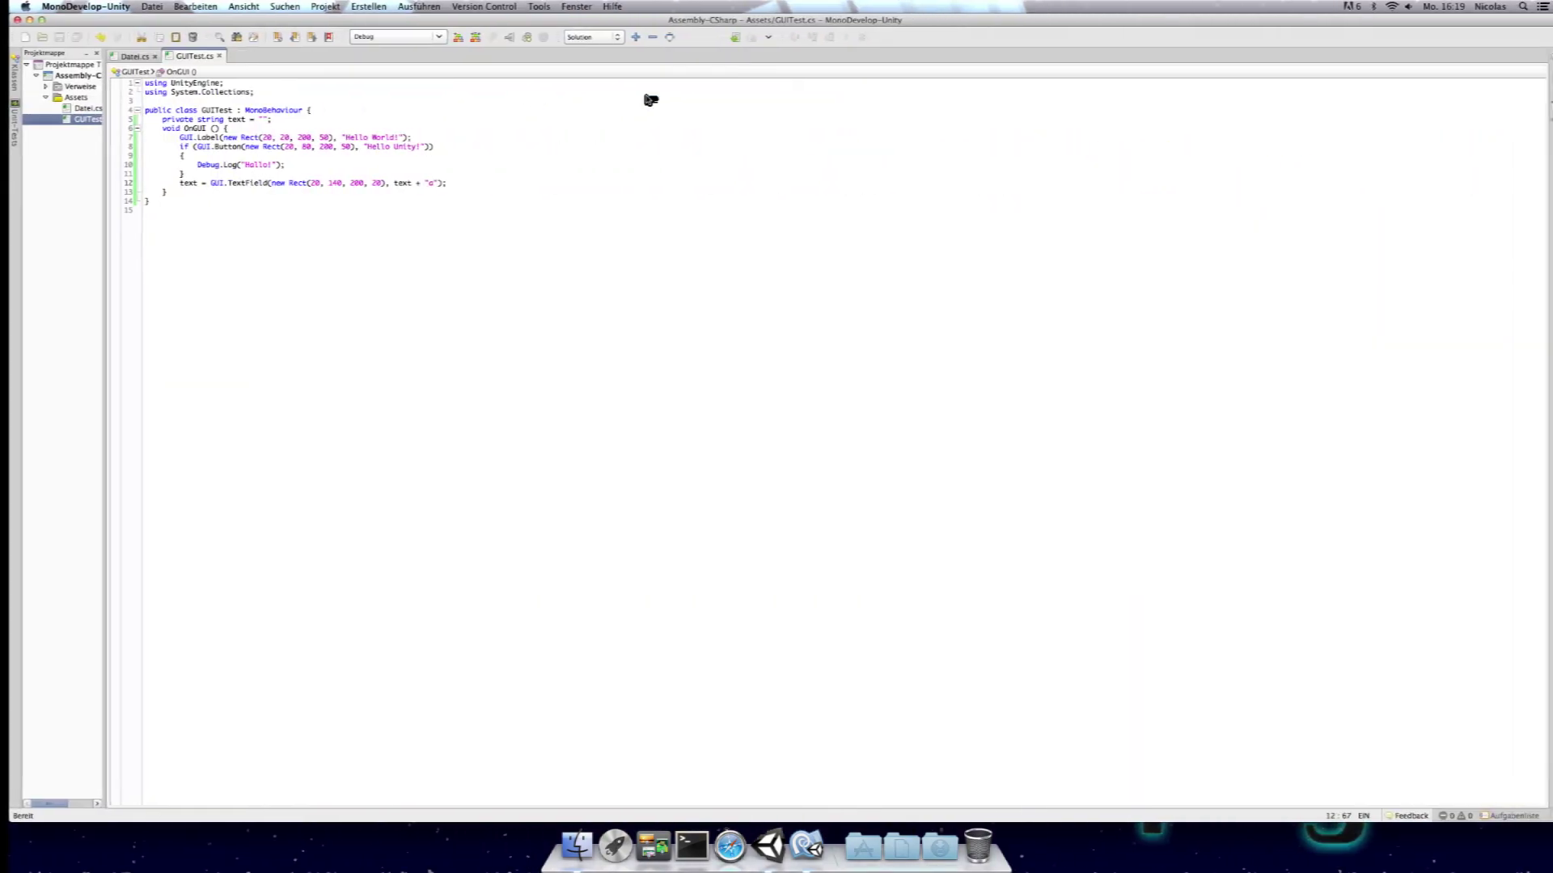
{"action": "left_click_drag", "start_coordinate": [430, 182], "coordinate": [403, 183]}
{"action": "key", "text": "BackSpace"}
{"action": "left_click", "coordinate": [469, 174]}
{"action": "key", "text": "super+s"}
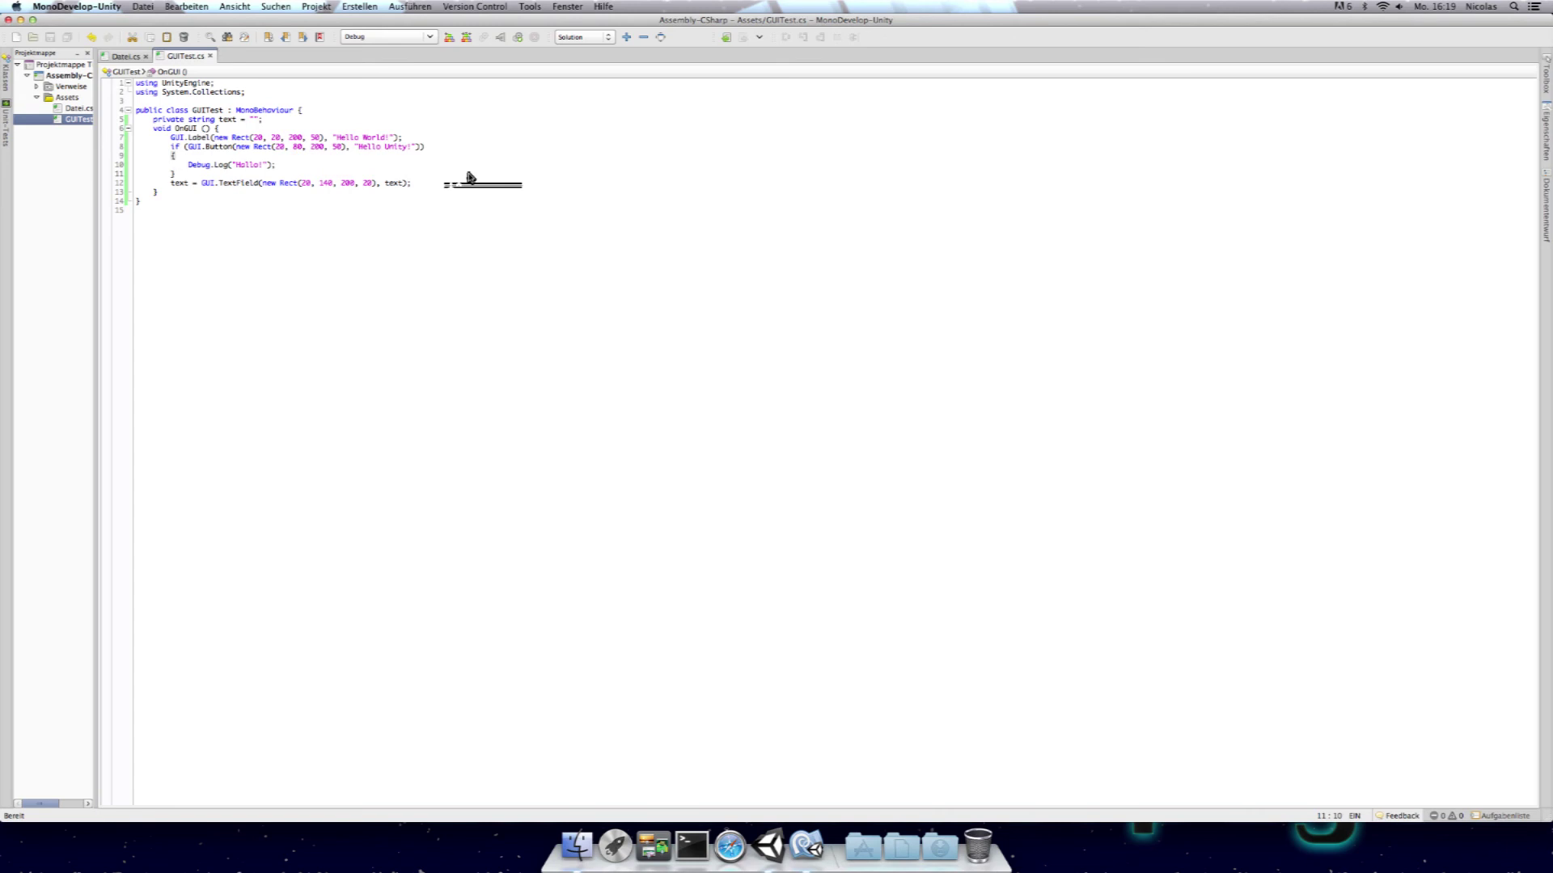
{"action": "key", "text": "ctrl+Left"}
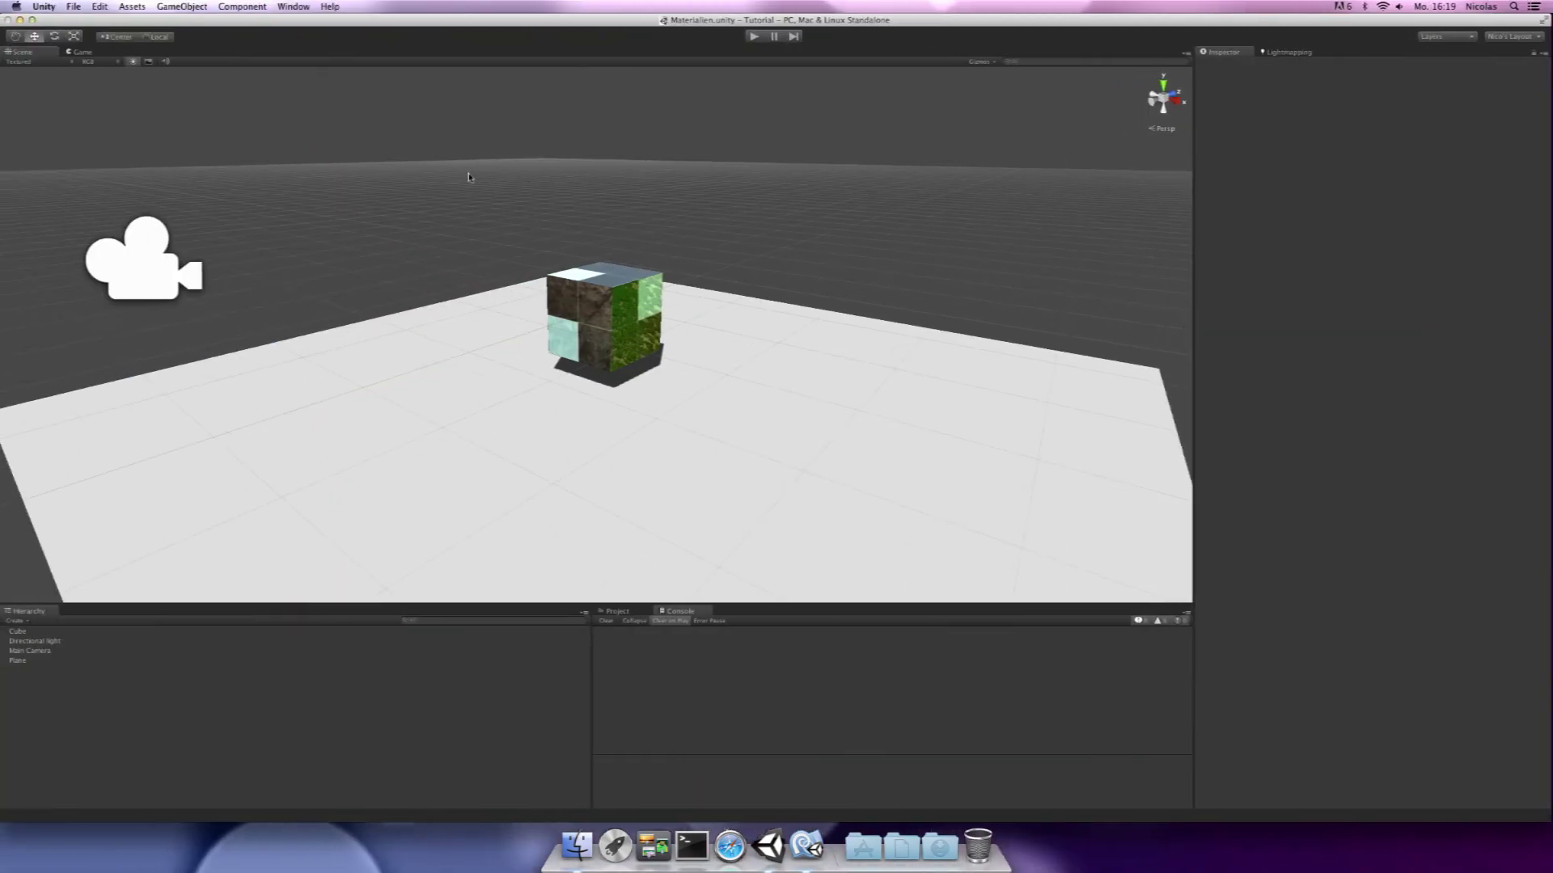